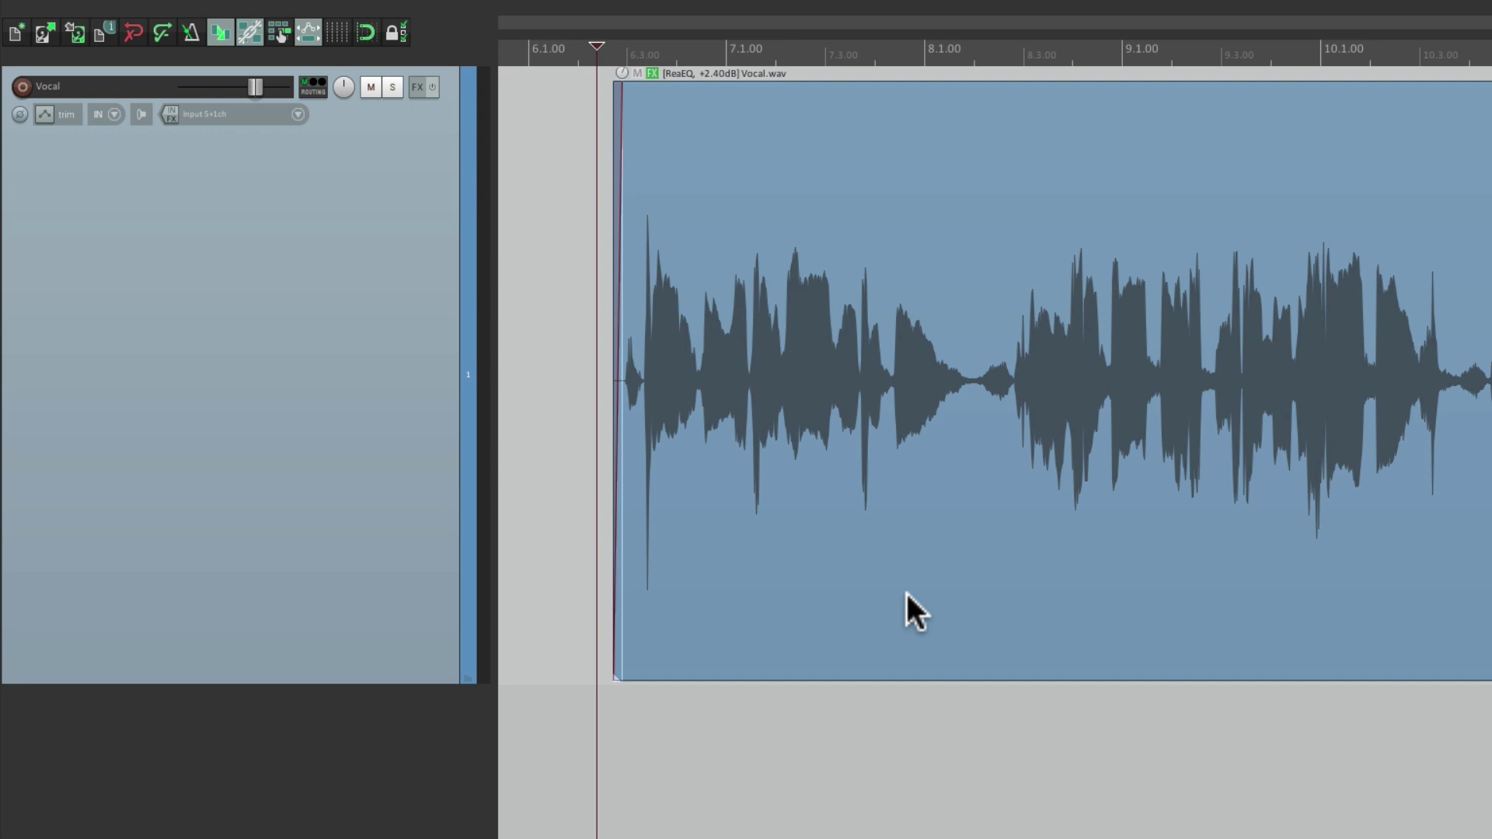
Audition the vocal, then add Cockos ReaEQ to the Vocal track's FX chain.
key("space")
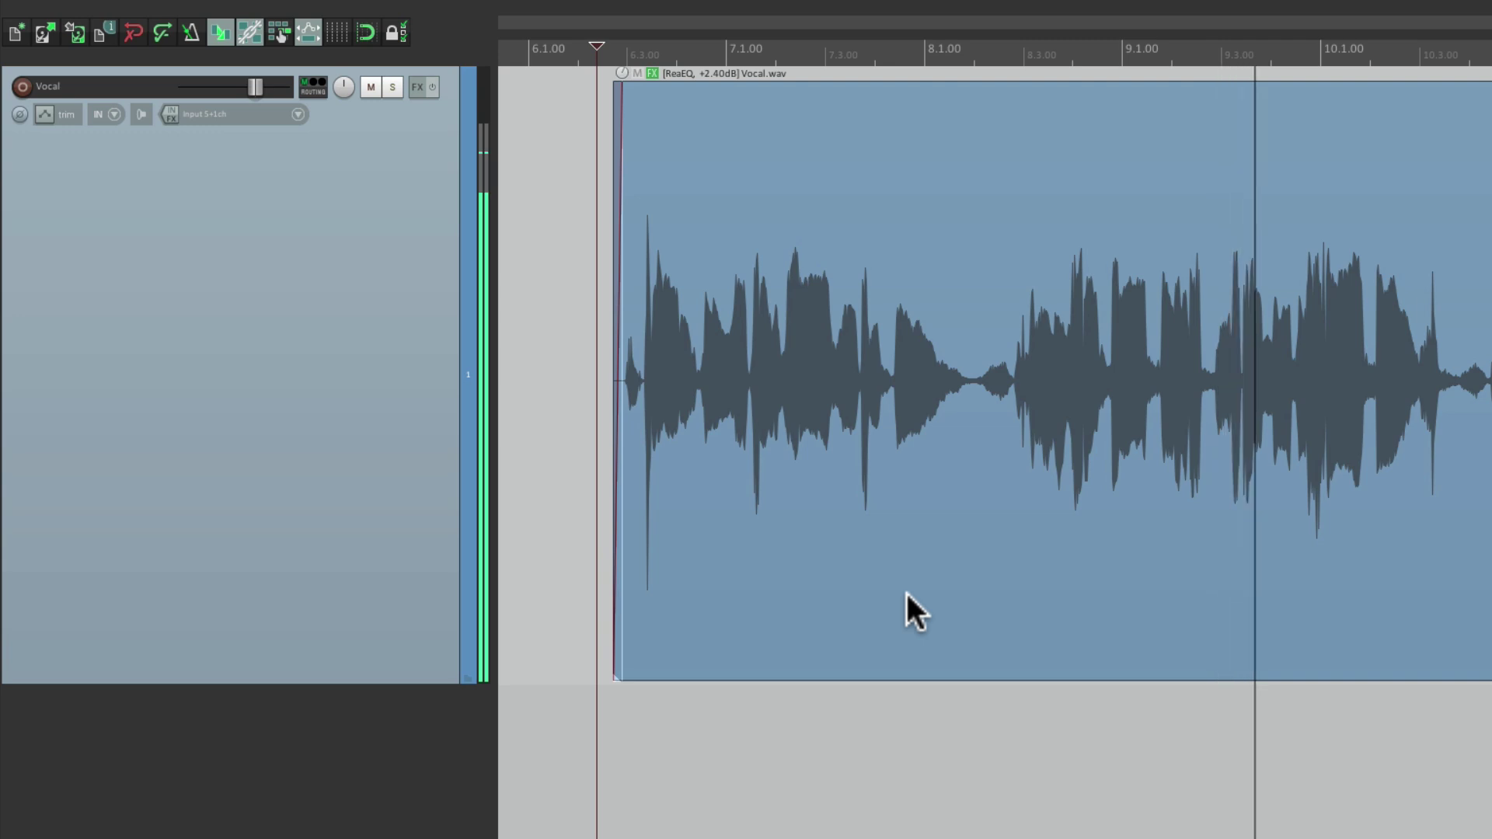
key("space")
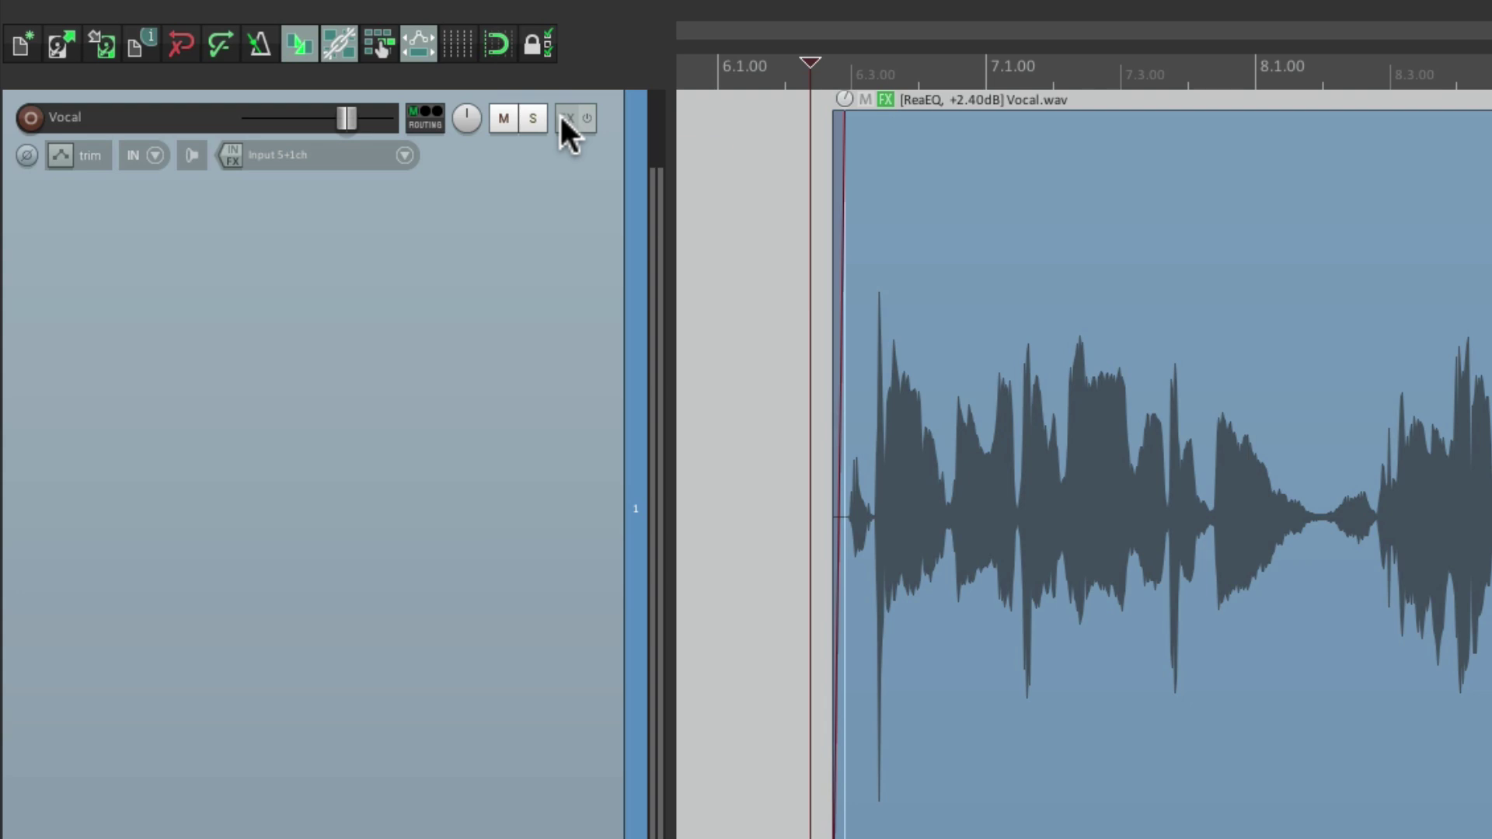
left_click(564, 118)
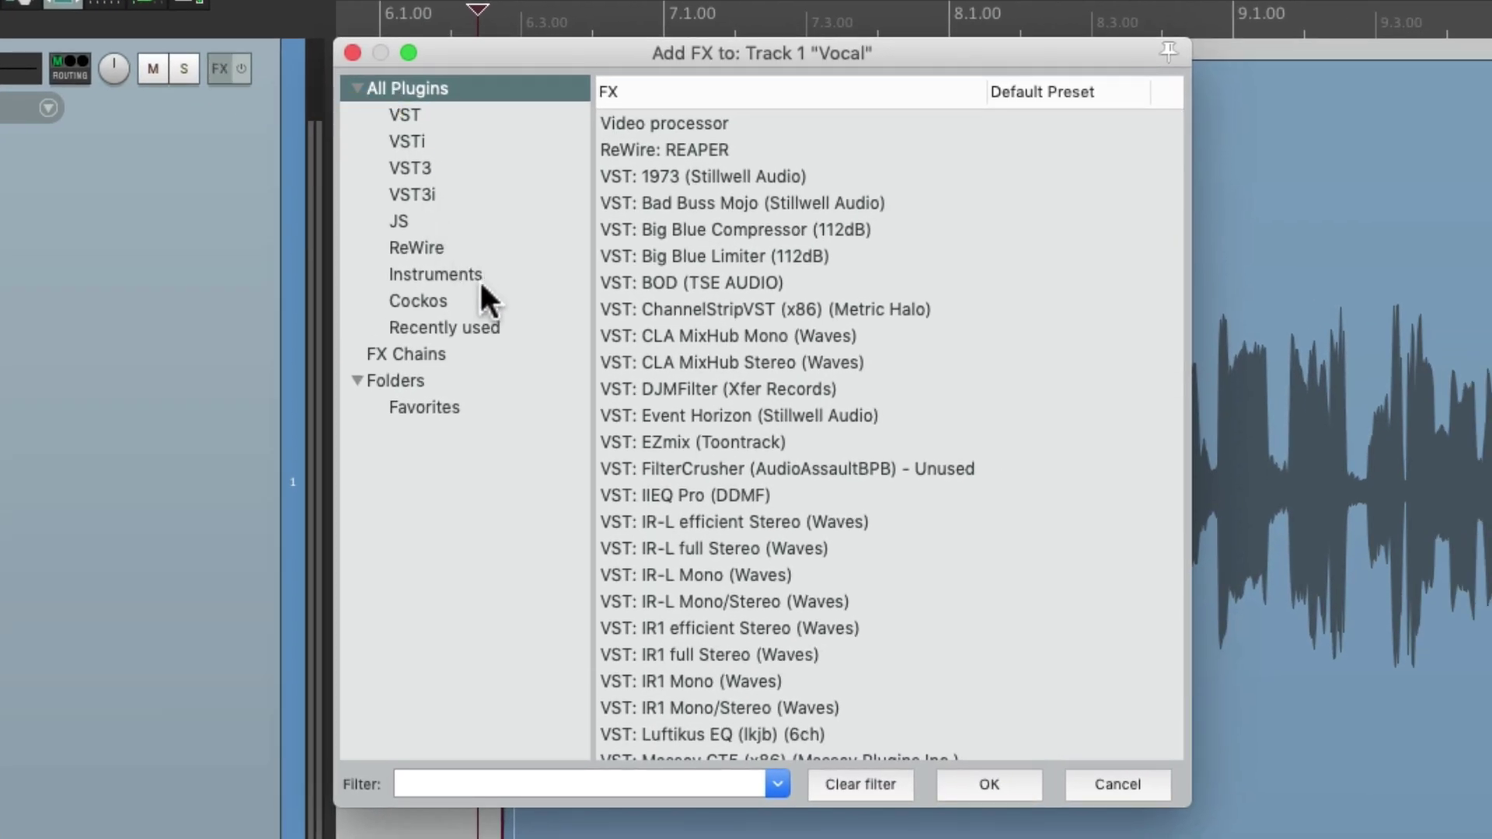
left_click(491, 302)
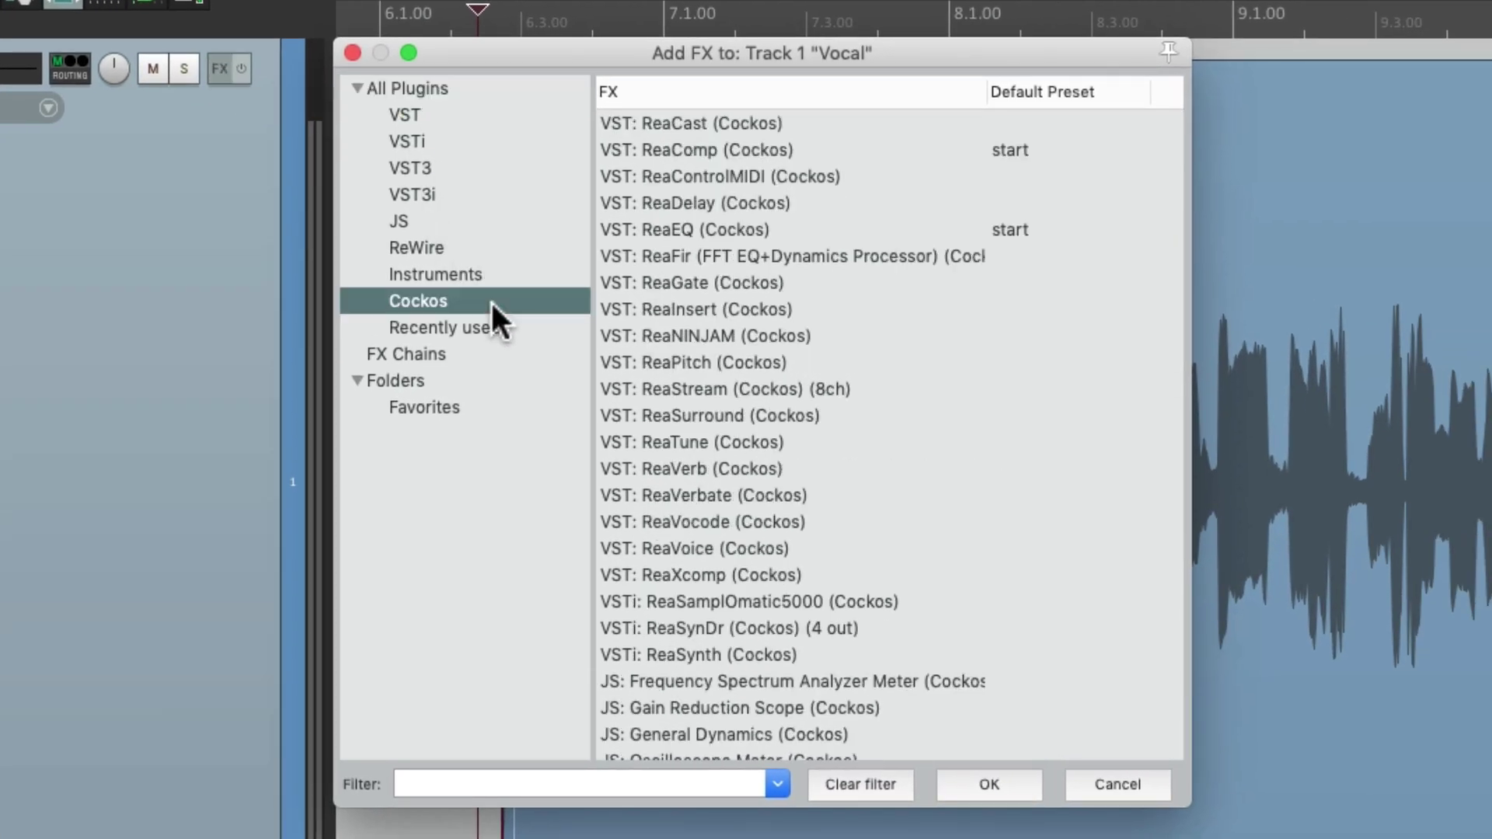
left_click(798, 231)
double_click(796, 230)
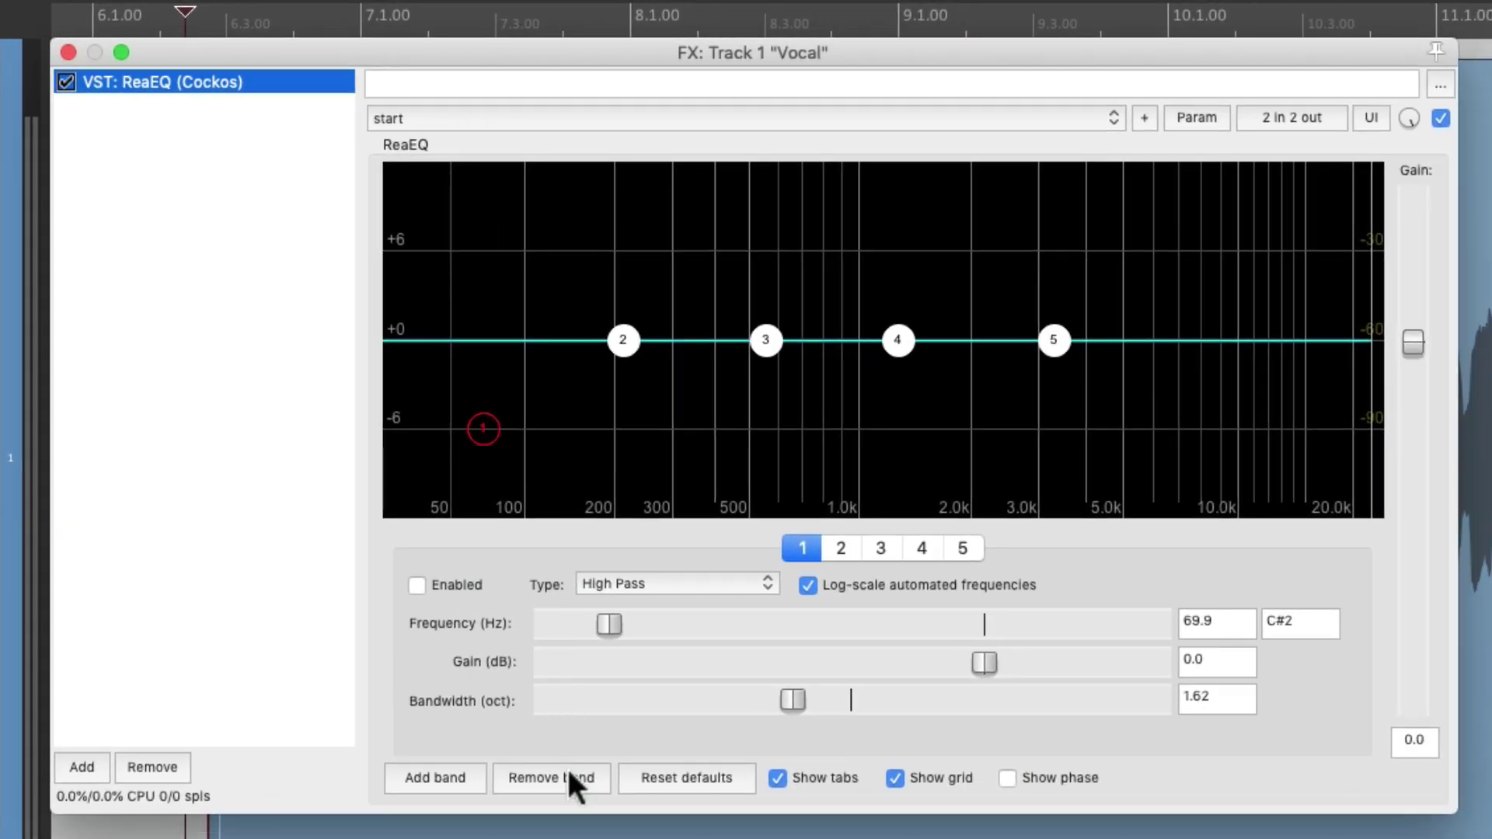
Remove extra EQ bands, leaving one High Shelf band at 3305.8 Hz, and play back.
left_click(567, 771)
left_click(567, 772)
left_click(567, 772)
left_click(568, 772)
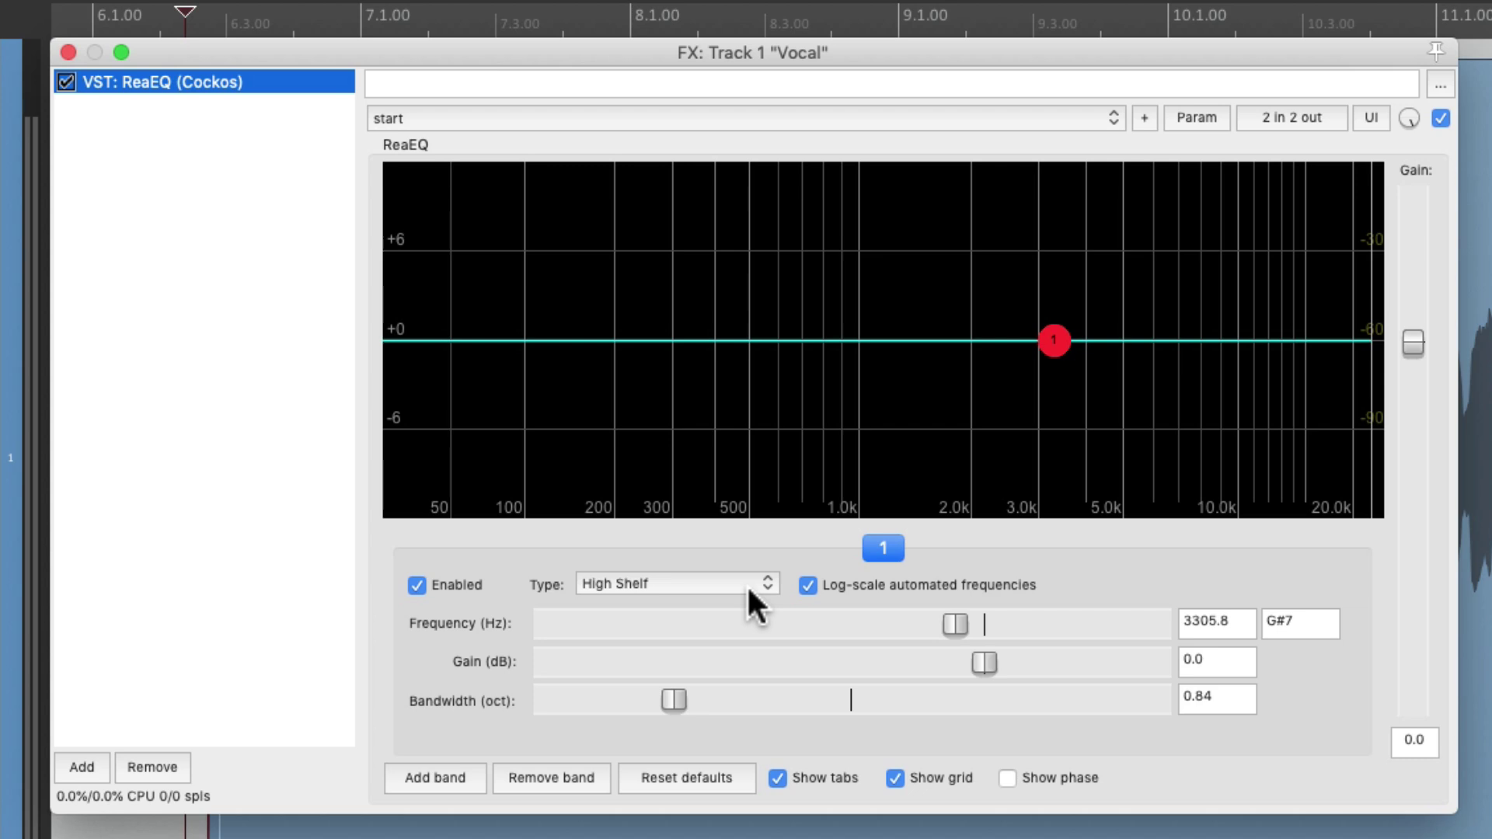
key("space")
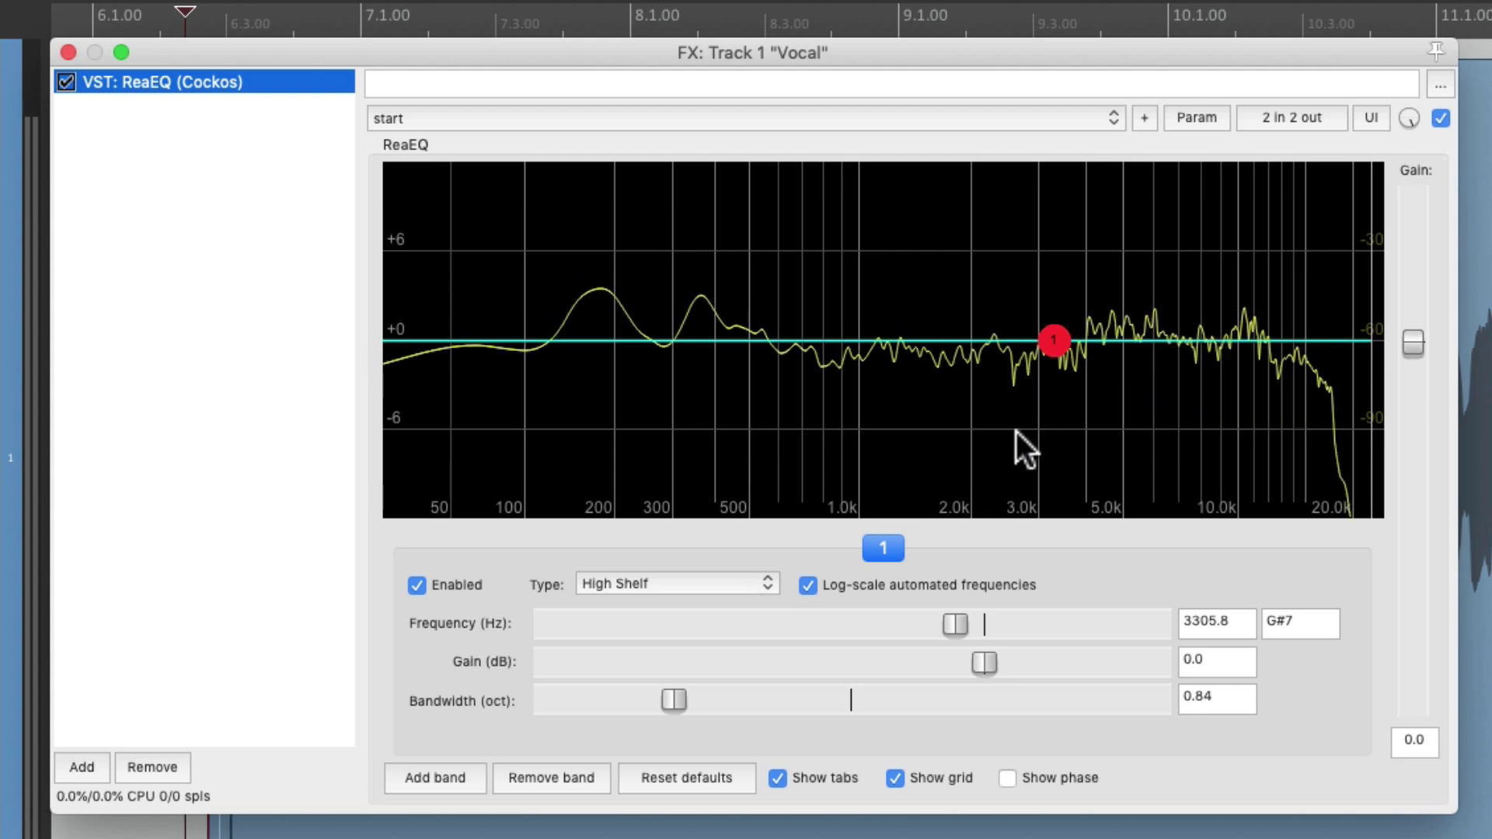
Drag the high shelf to 4586.6 Hz at -4.7 dB and audition the cut.
mouse_move(1059, 346)
left_click_drag(1059, 346, 1112, 416)
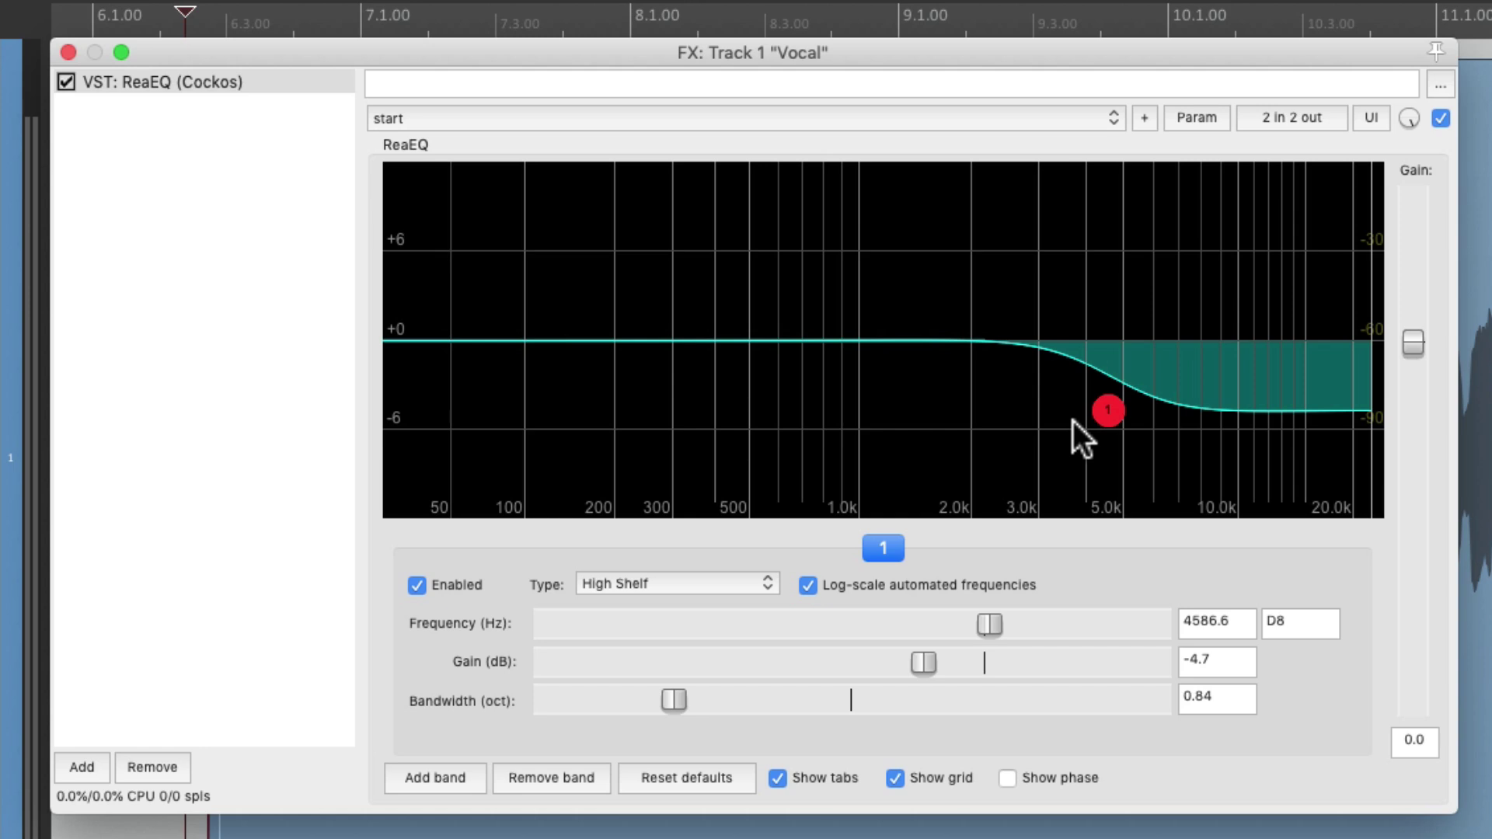
key("space")
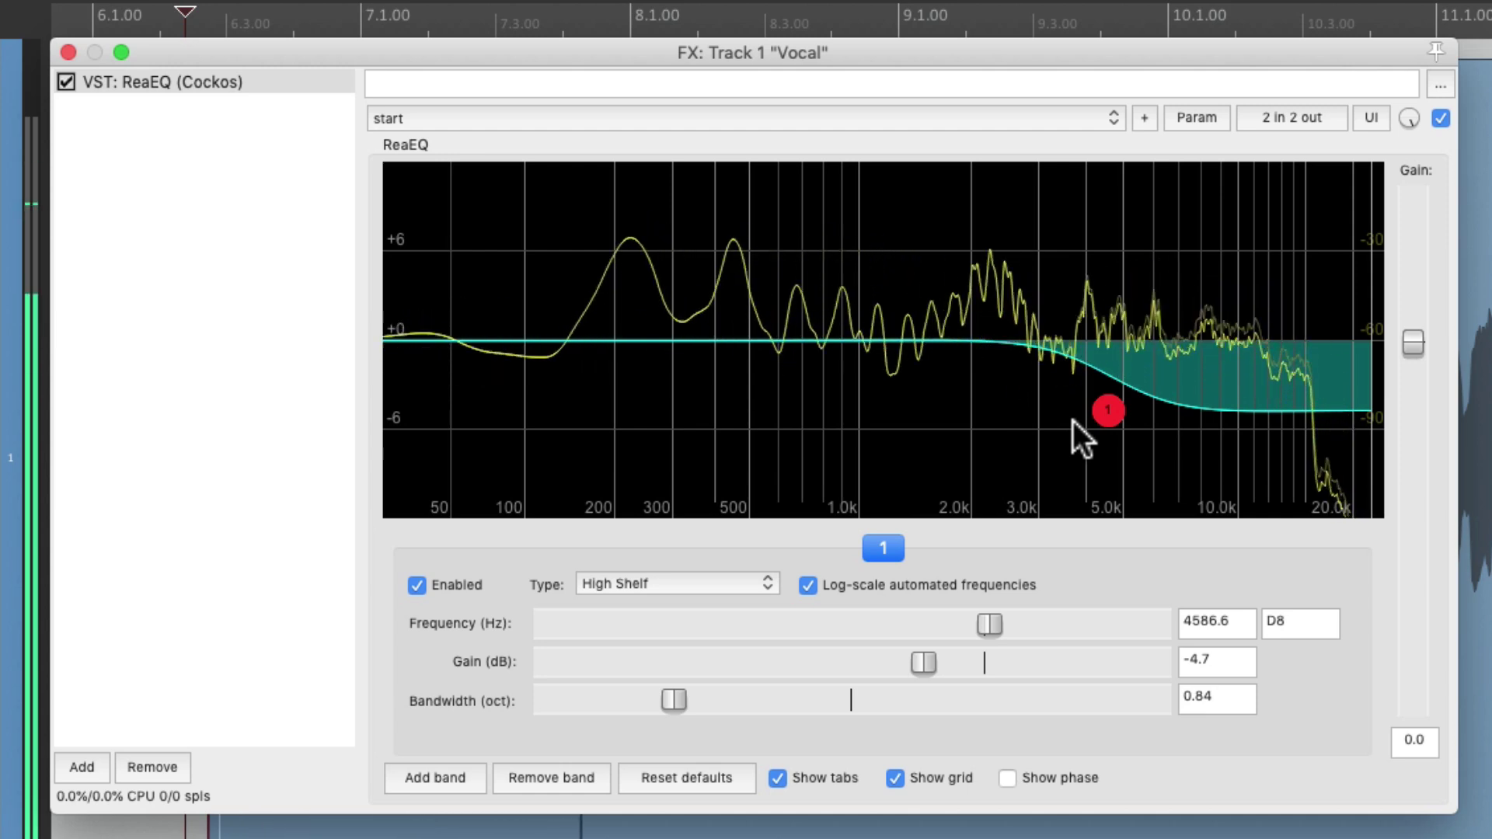
key("space")
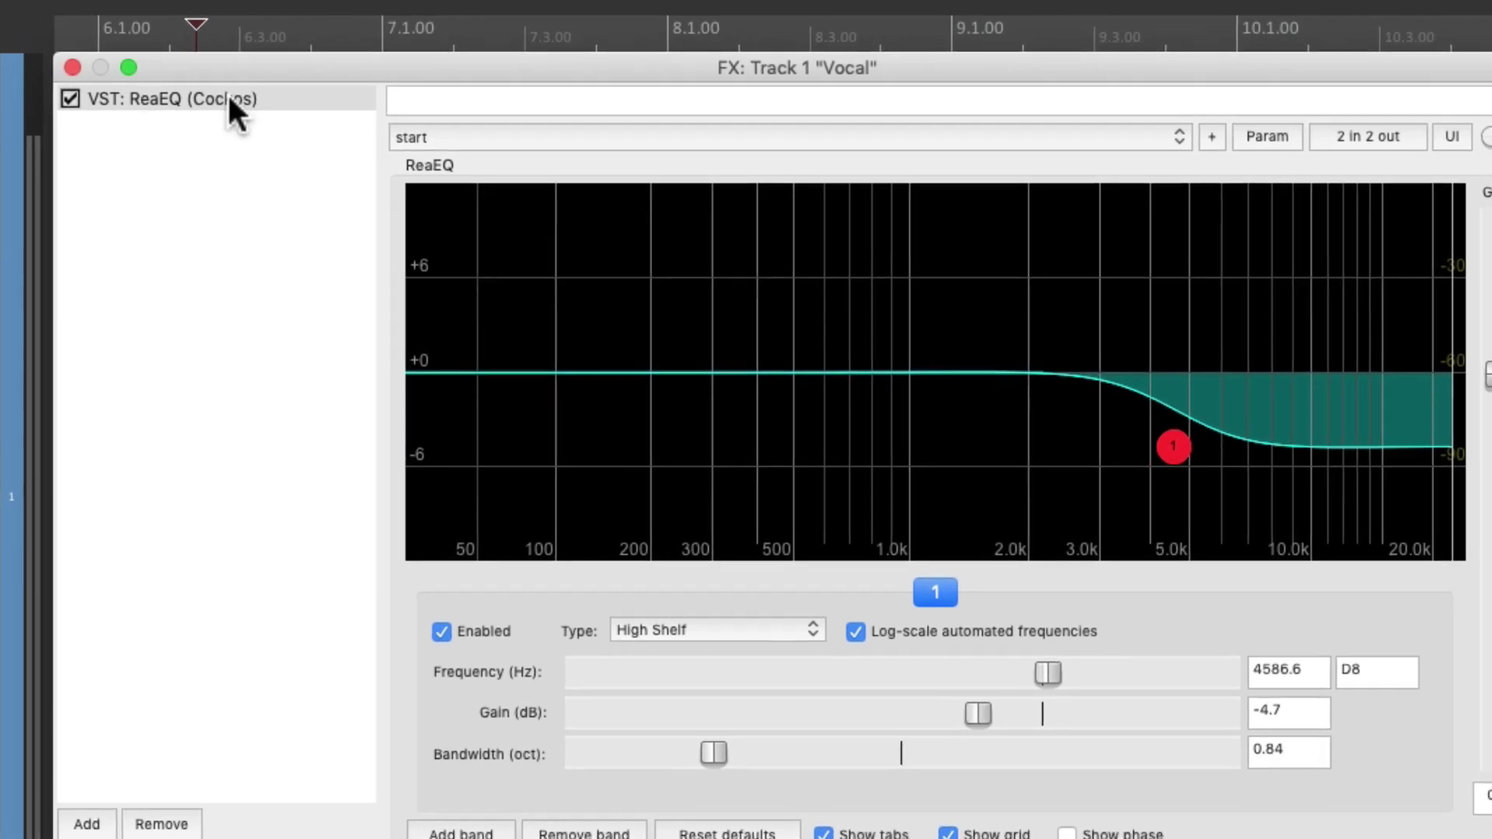
Duplicate ReaEQ, rename the copy 'Sidechain', and move it above the original in the chain.
left_click(215, 80)
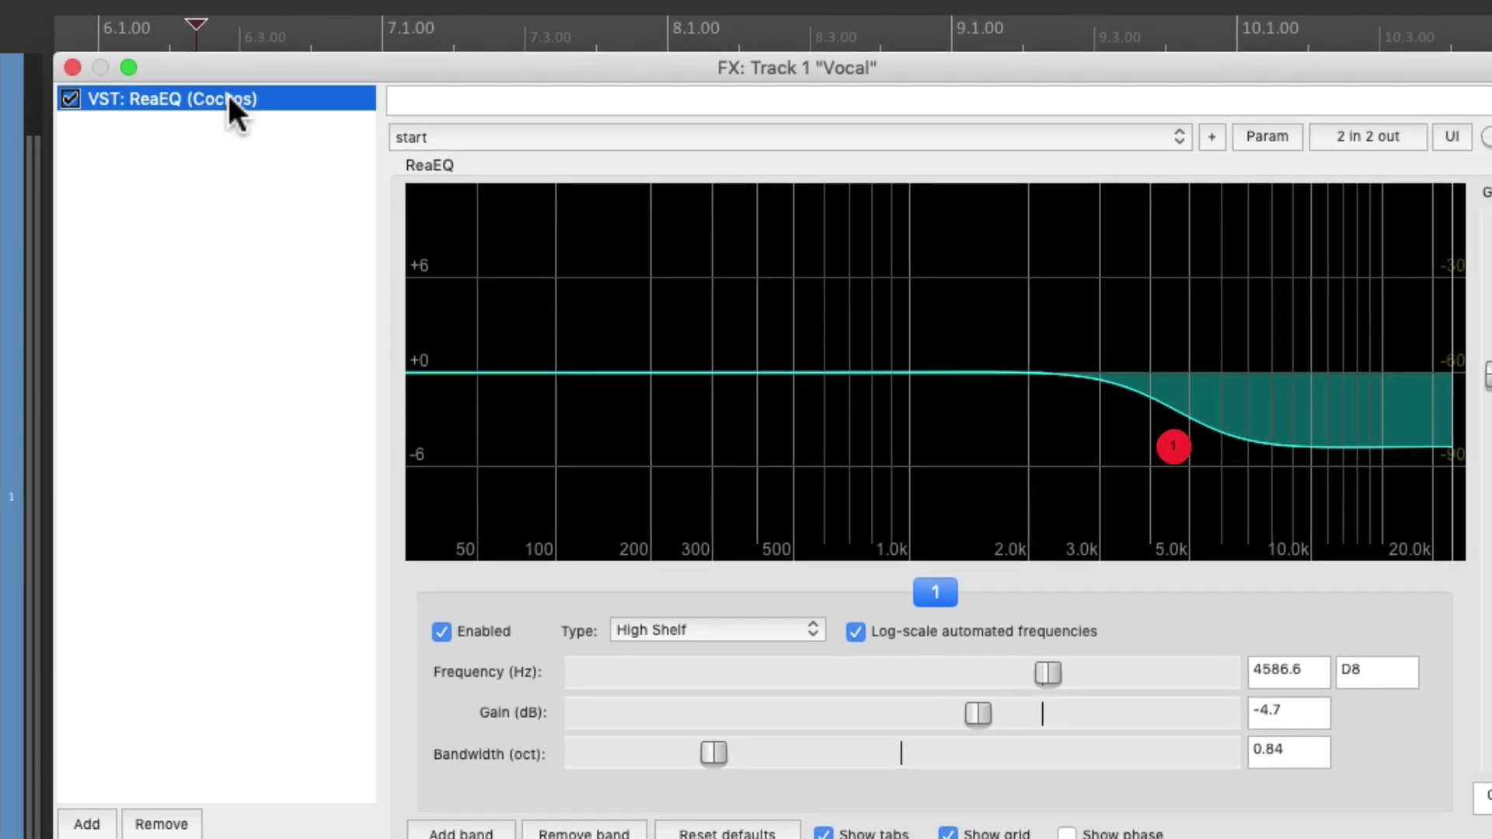
key("super+v")
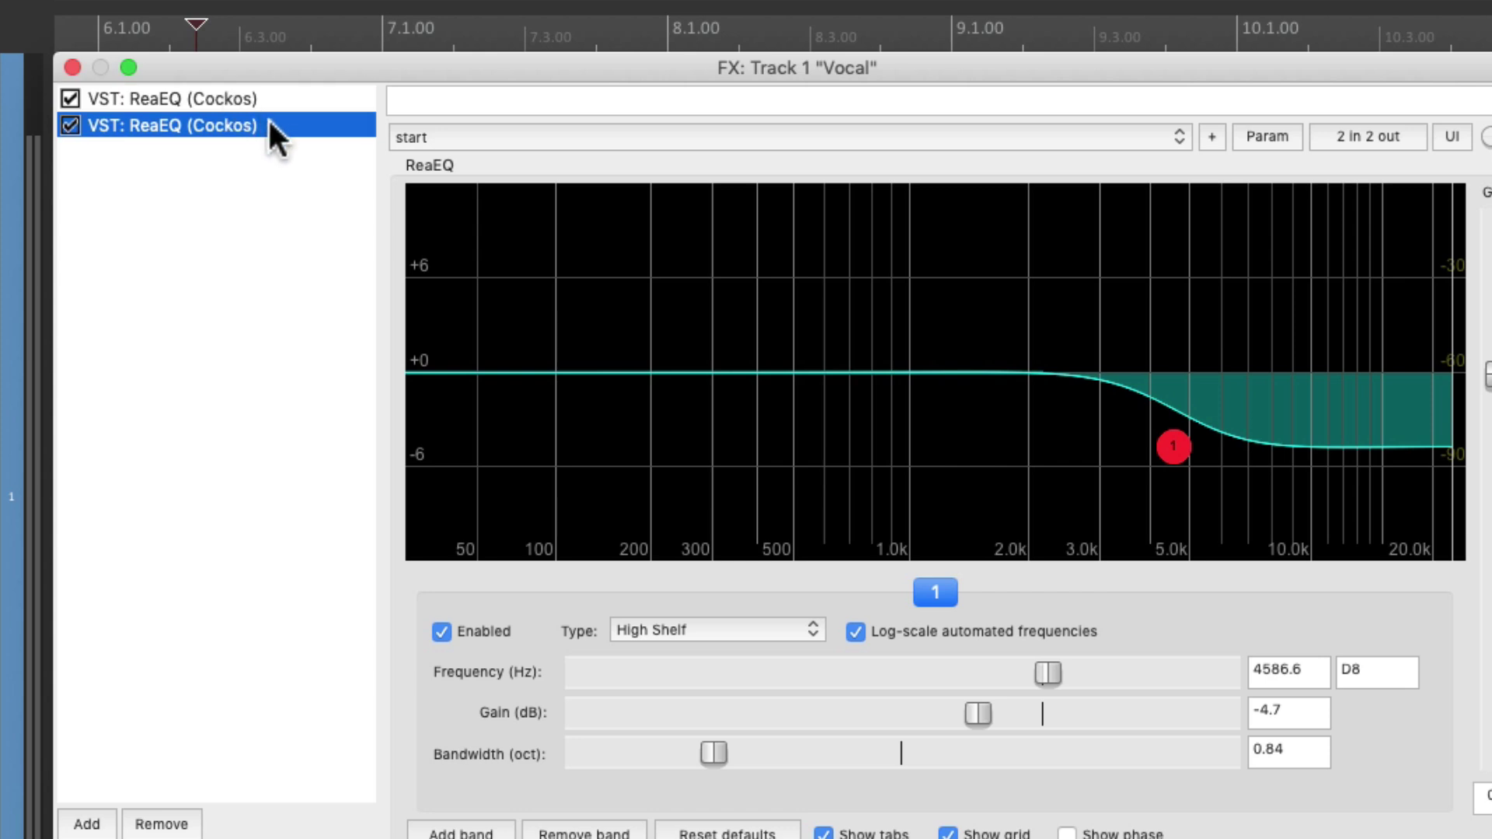
right_click(230, 123)
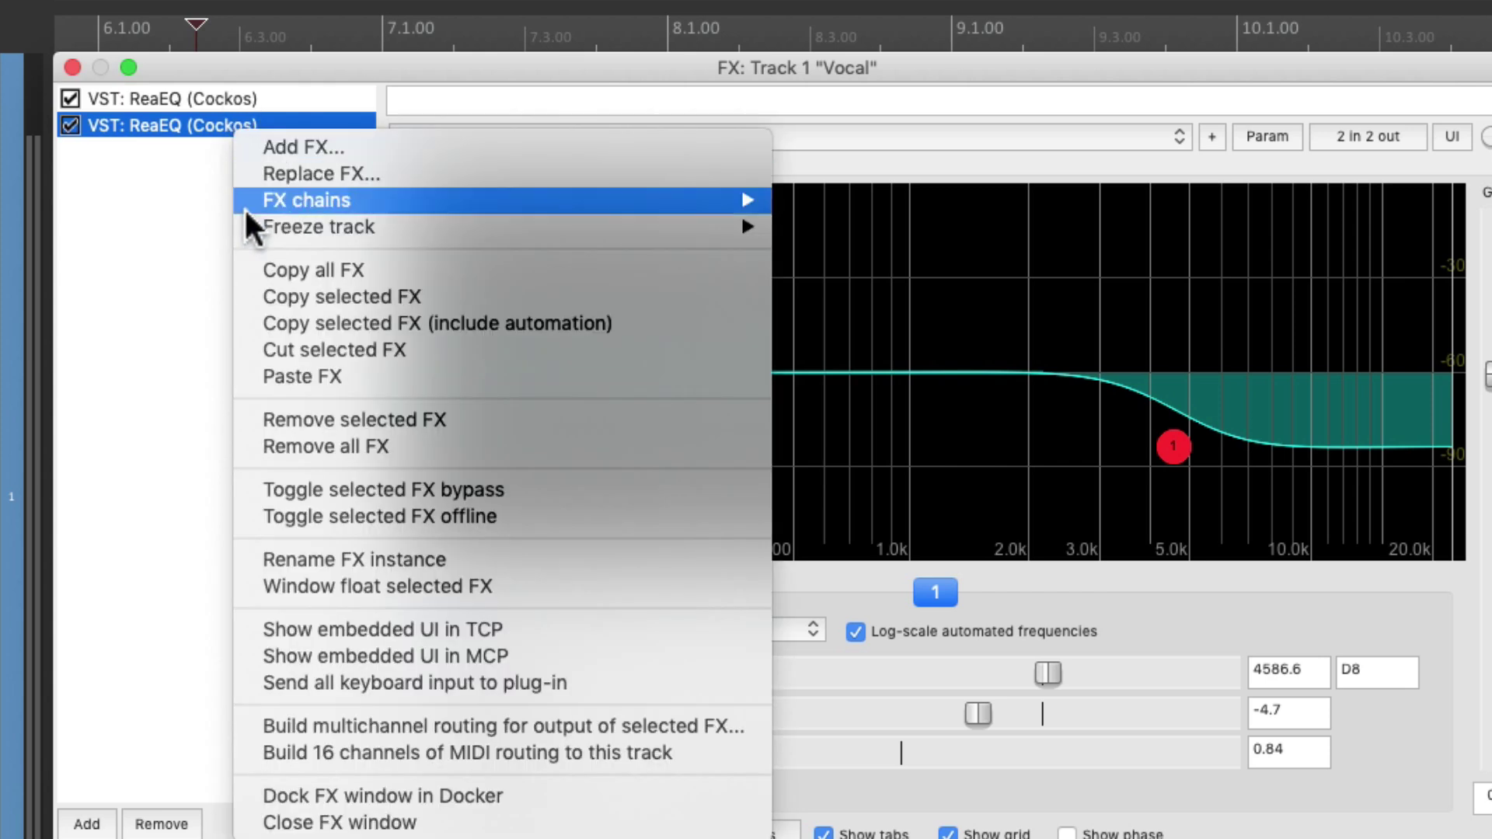
left_click(253, 563)
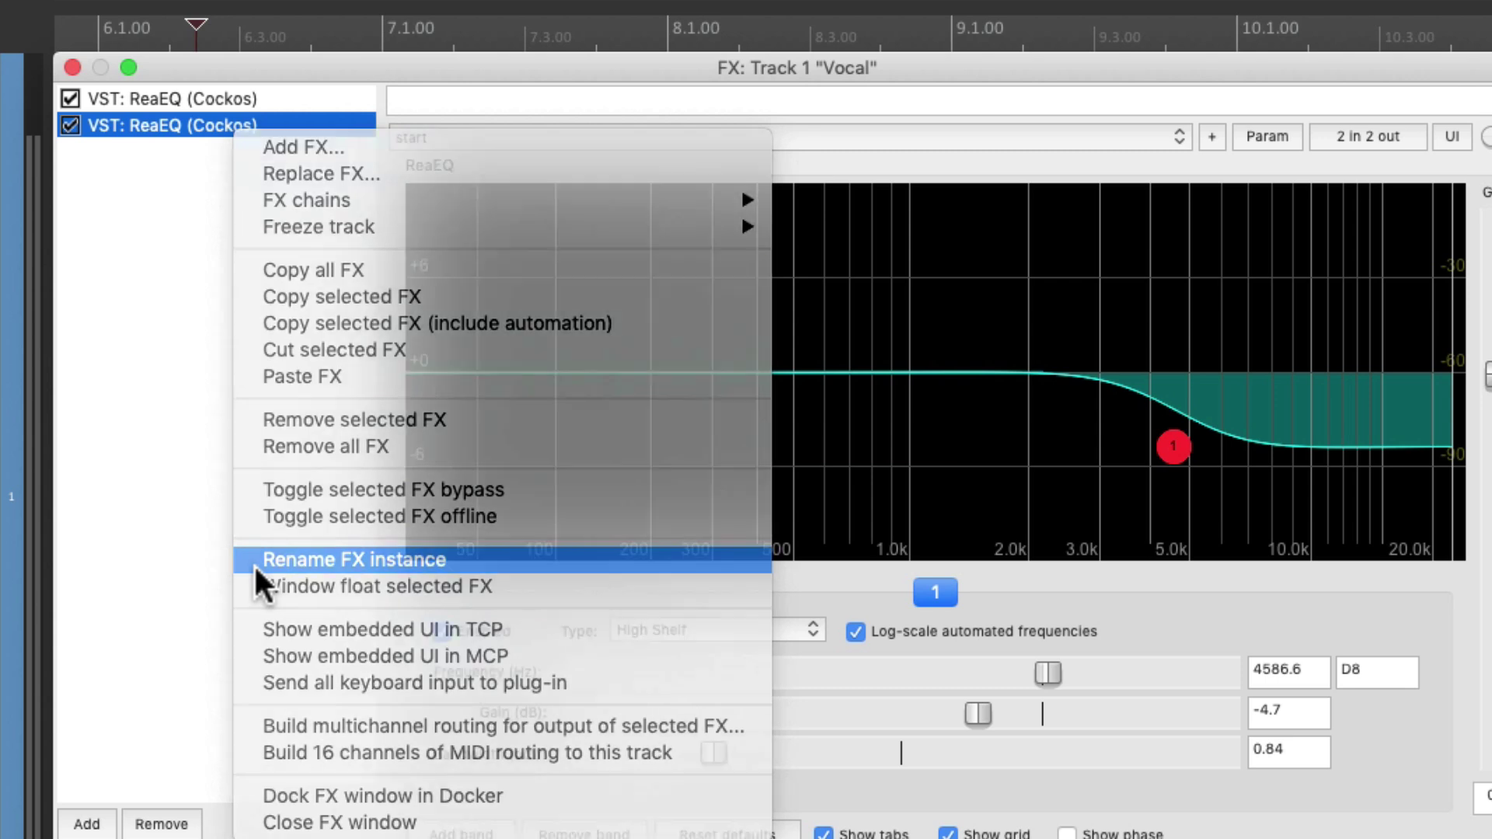
type("Sidechain")
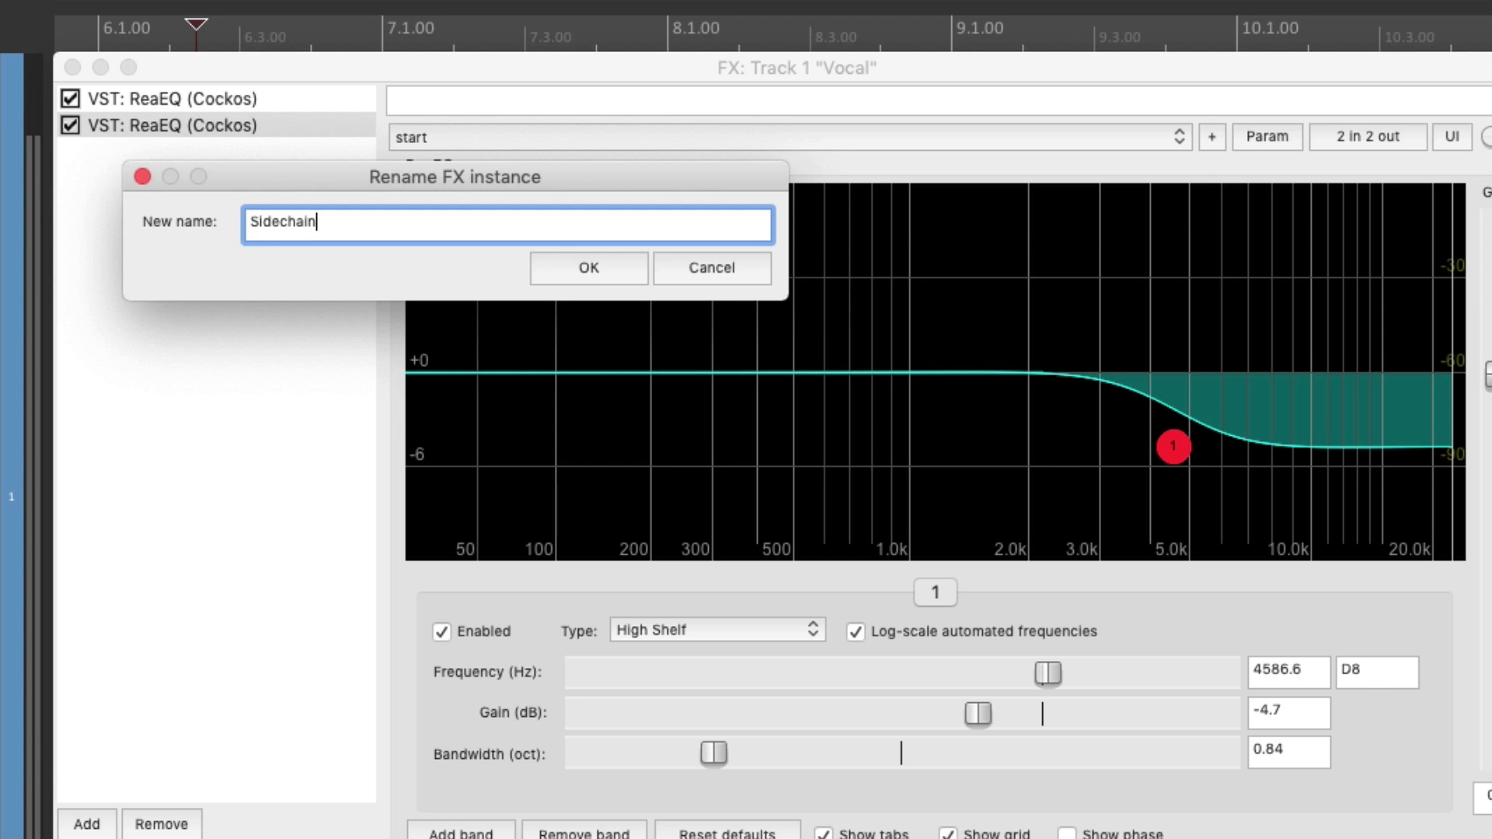
key("Return")
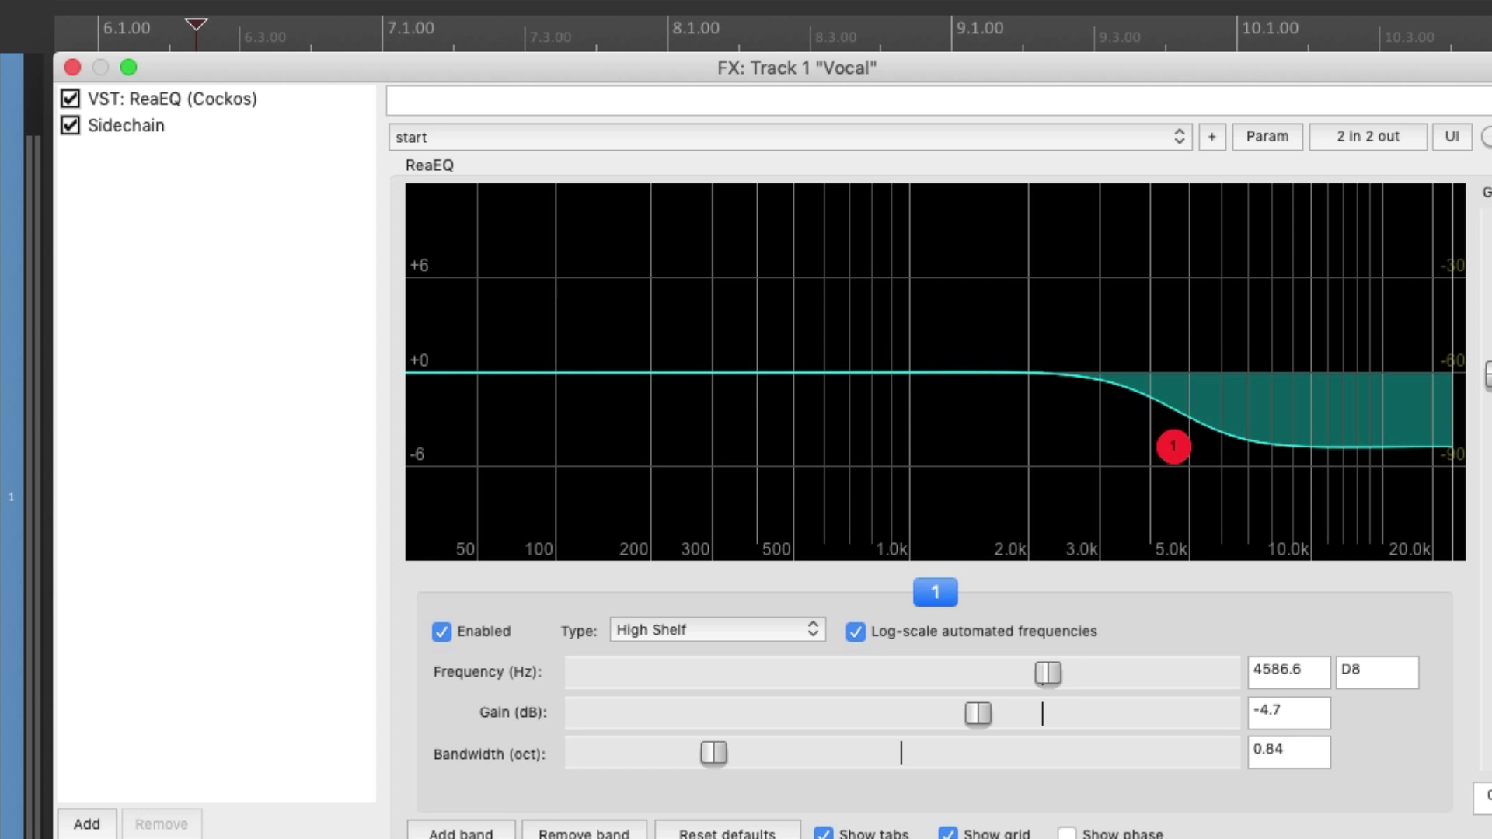
left_click(183, 127)
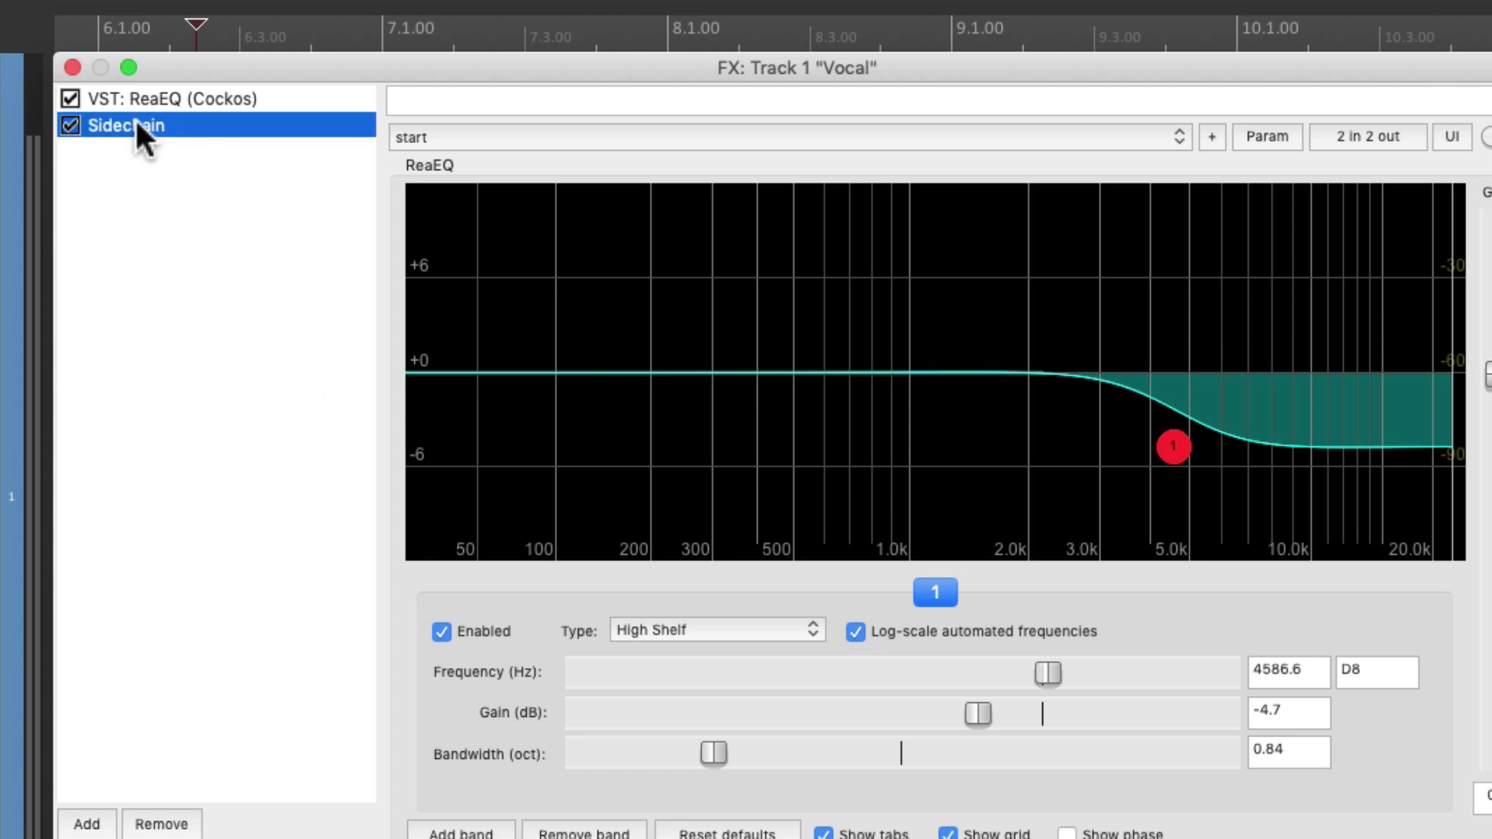
left_click_drag(133, 118, 143, 101)
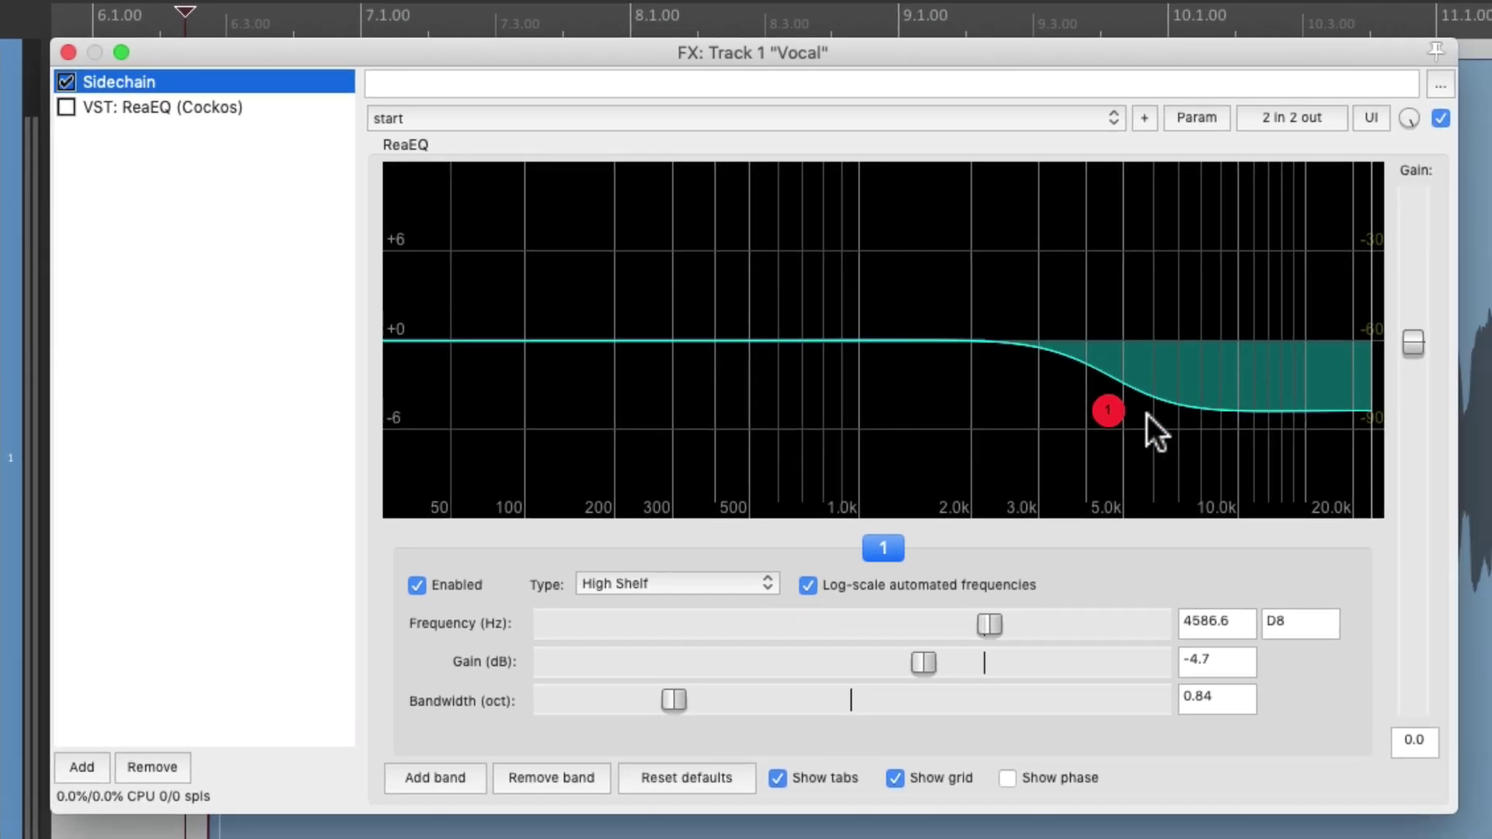
Flip the Sidechain shelf into a +4.7 dB boost near 4888.6 Hz while auditioning.
right_click(1109, 413)
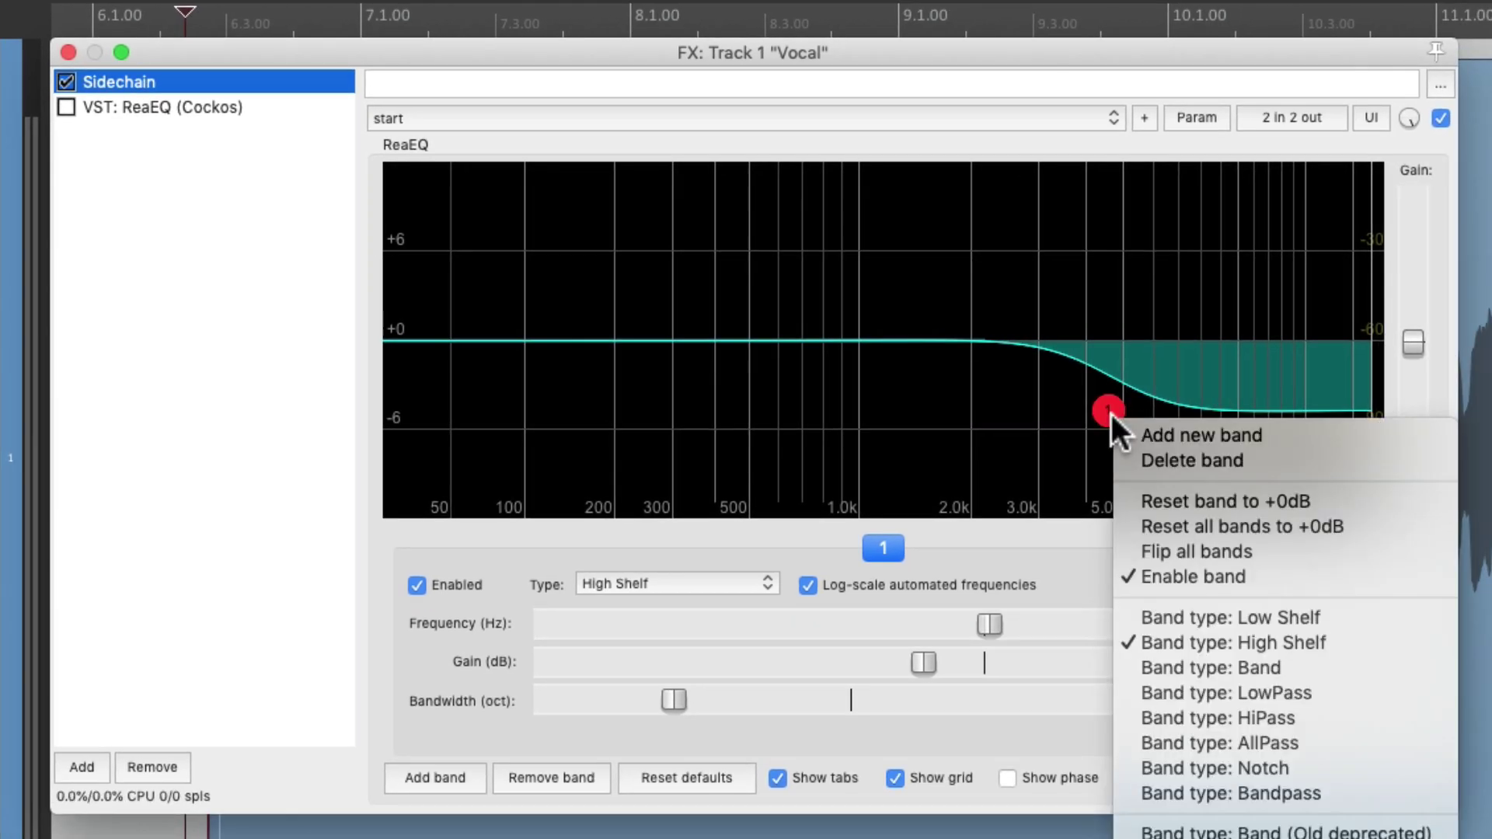
left_click(1134, 552)
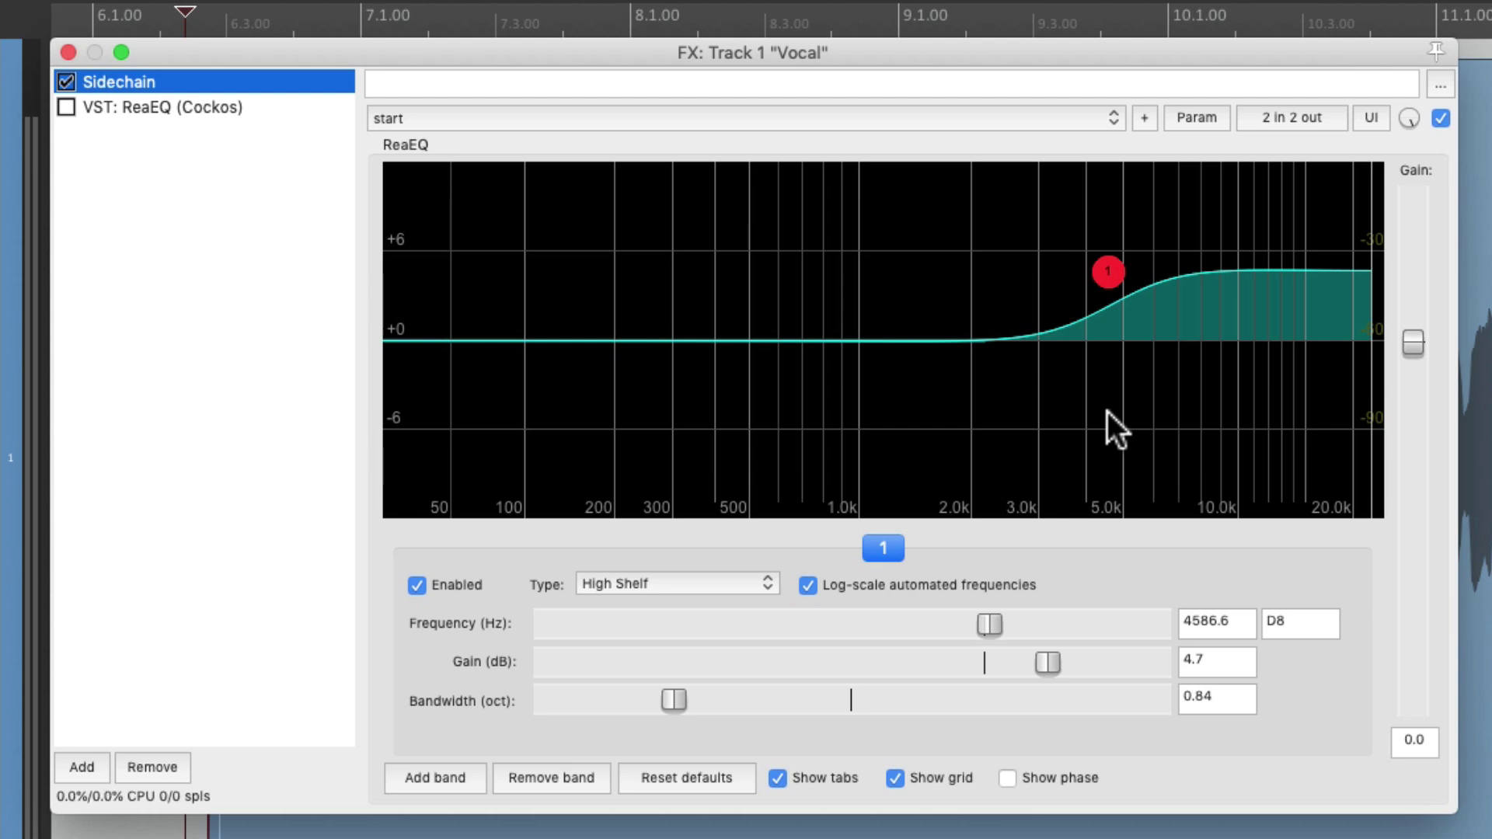
key("space")
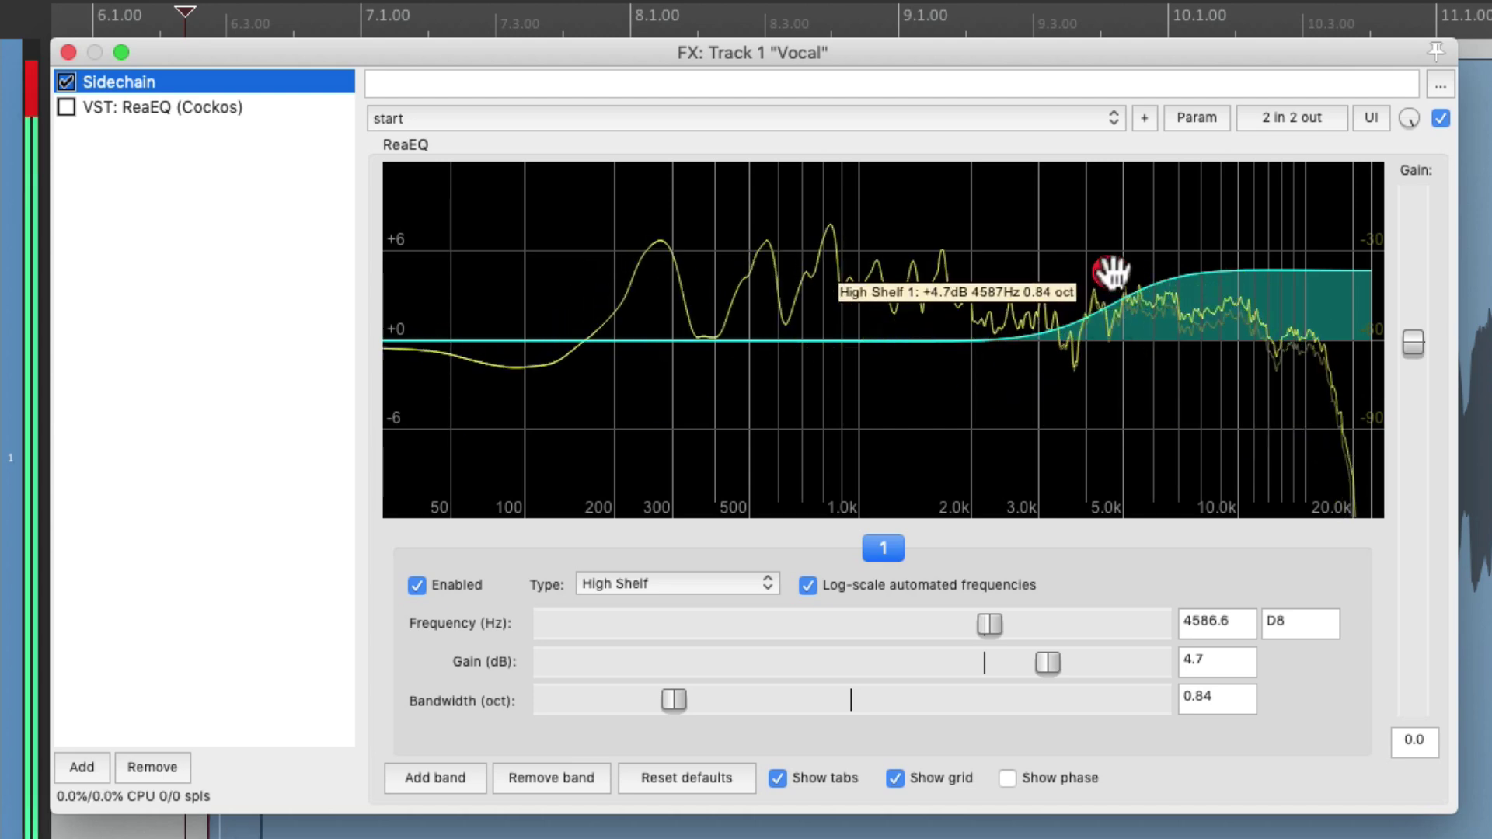
mouse_move(1110, 274)
left_mouse_down()
mouse_move(1094, 272)
mouse_move(1124, 272)
left_mouse_up()
key("space")
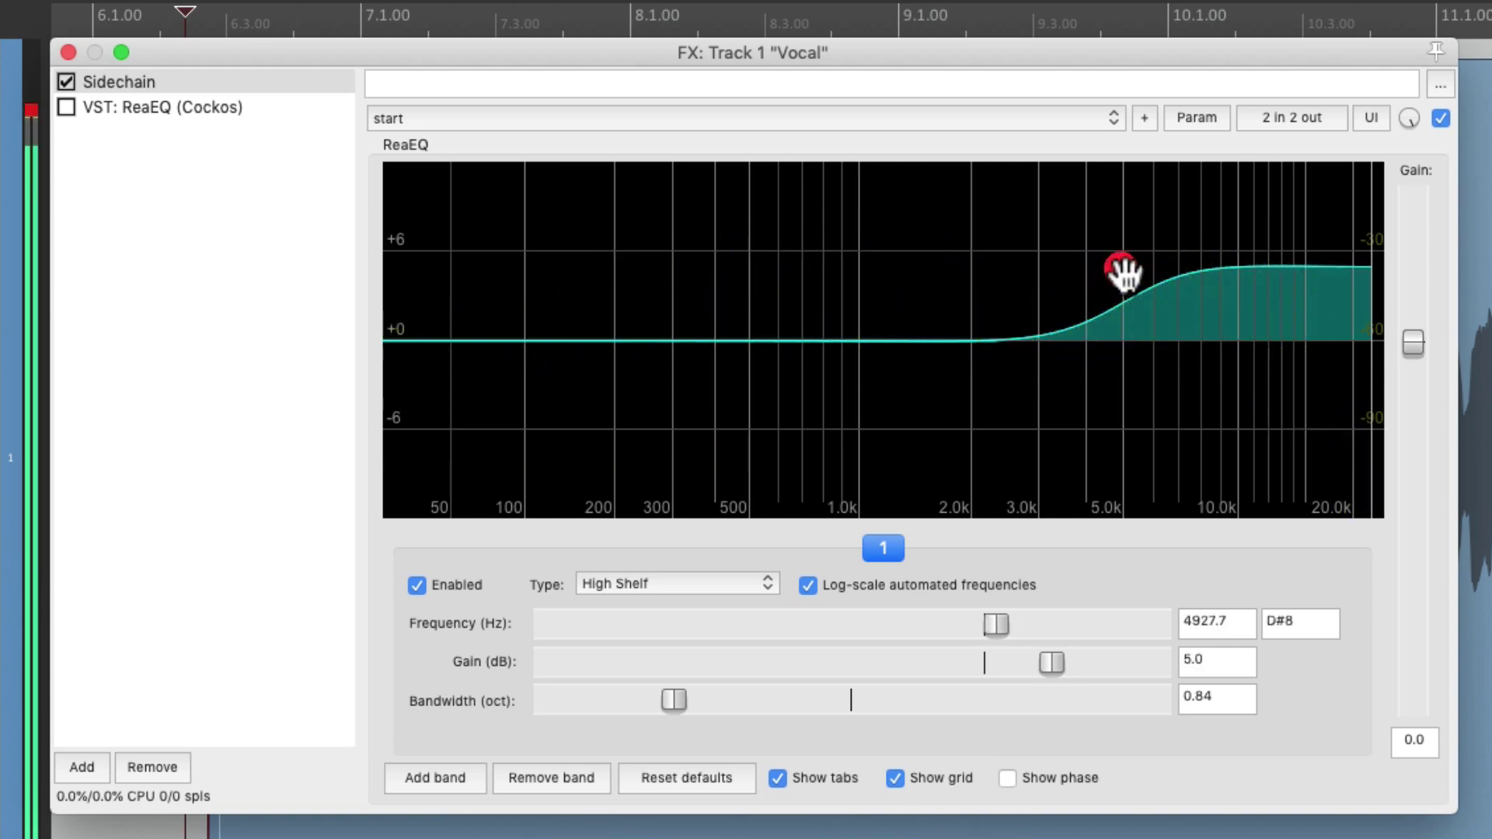
Add a second band as a High Pass filter set around 2664 Hz.
left_click(454, 779)
left_click(711, 581)
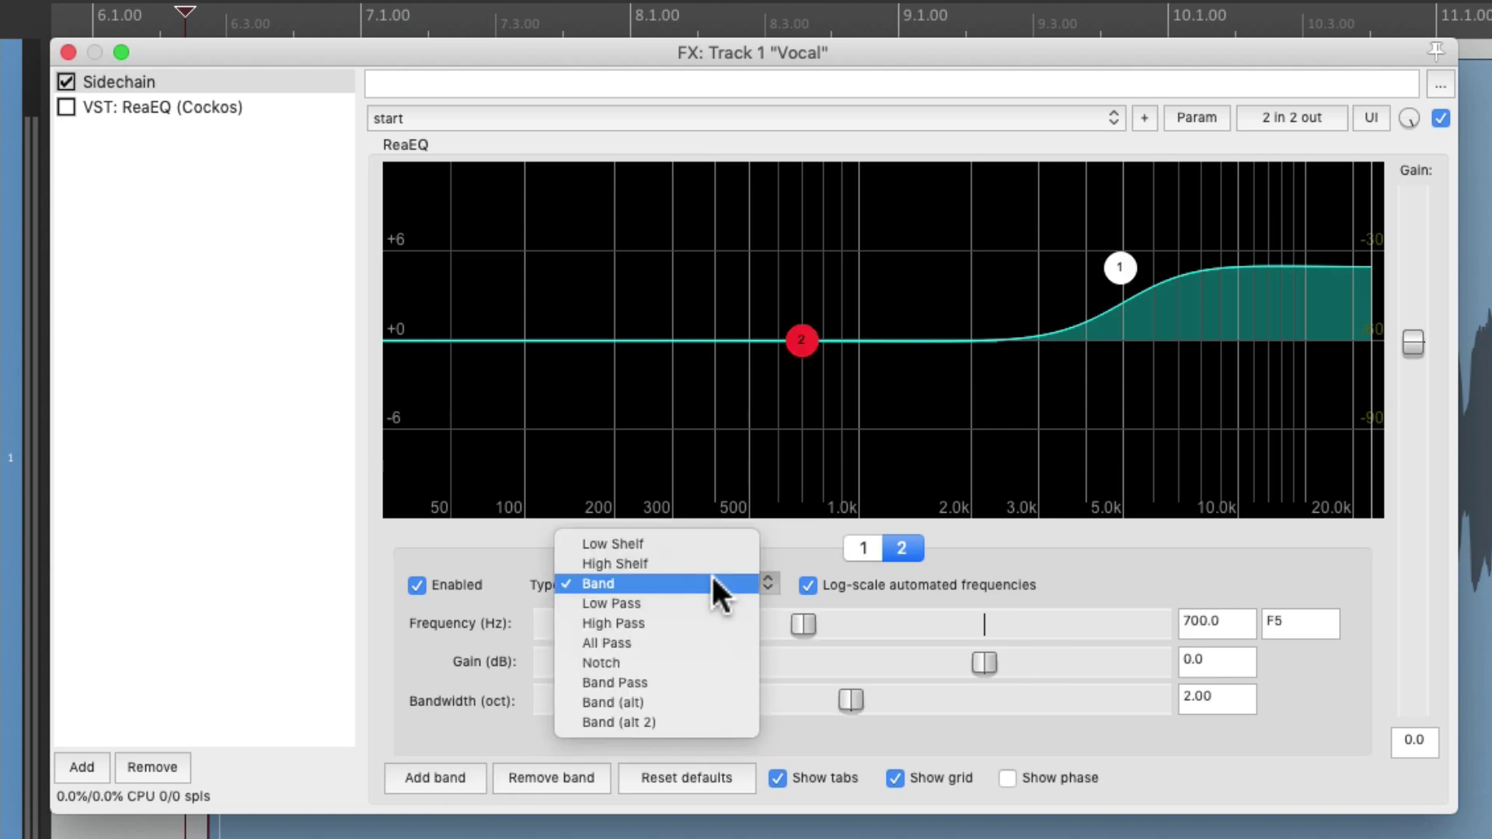
left_click(708, 618)
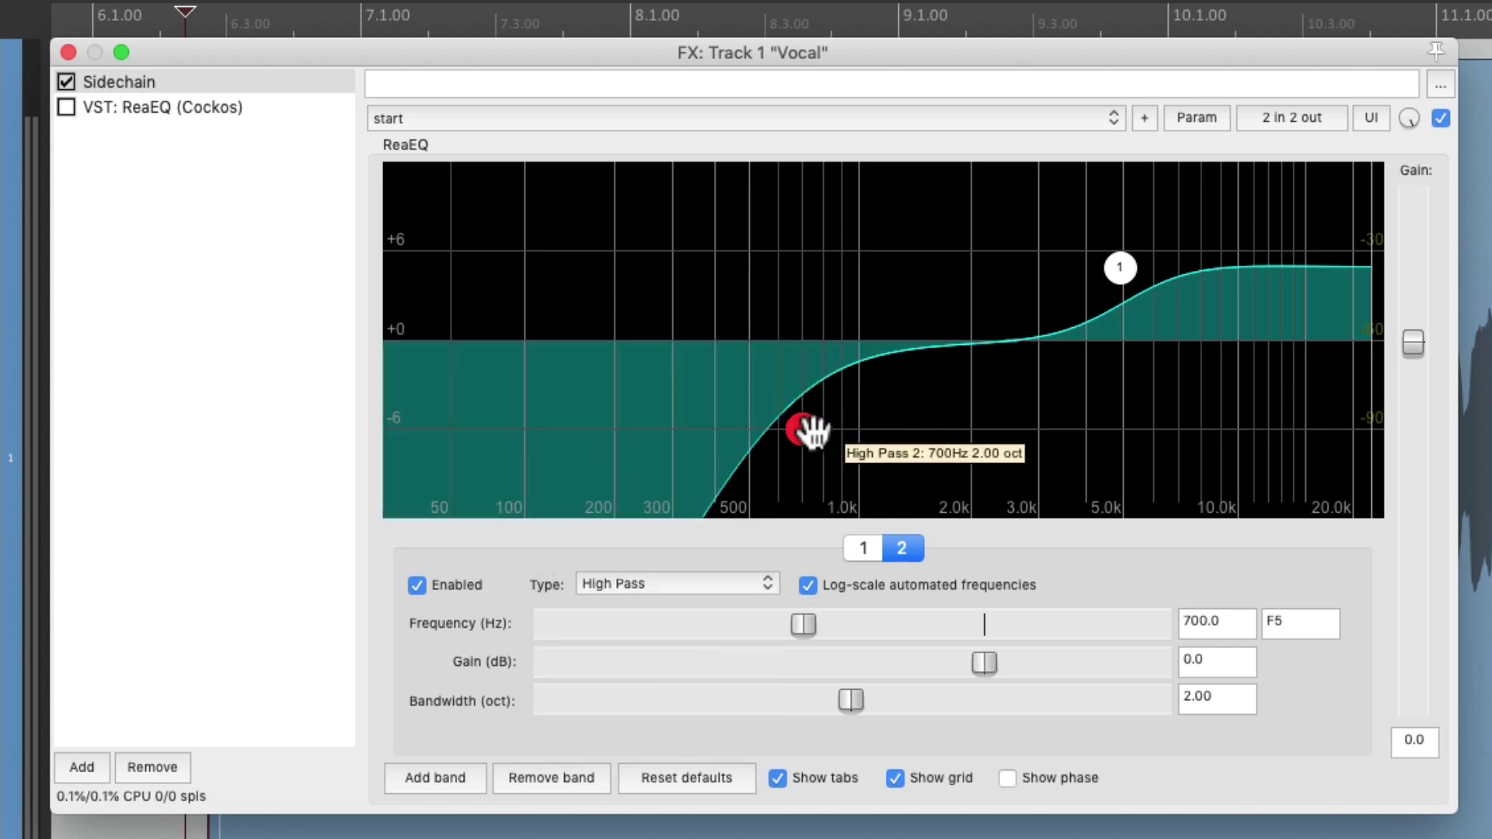
left_click_drag(808, 430, 1009, 421)
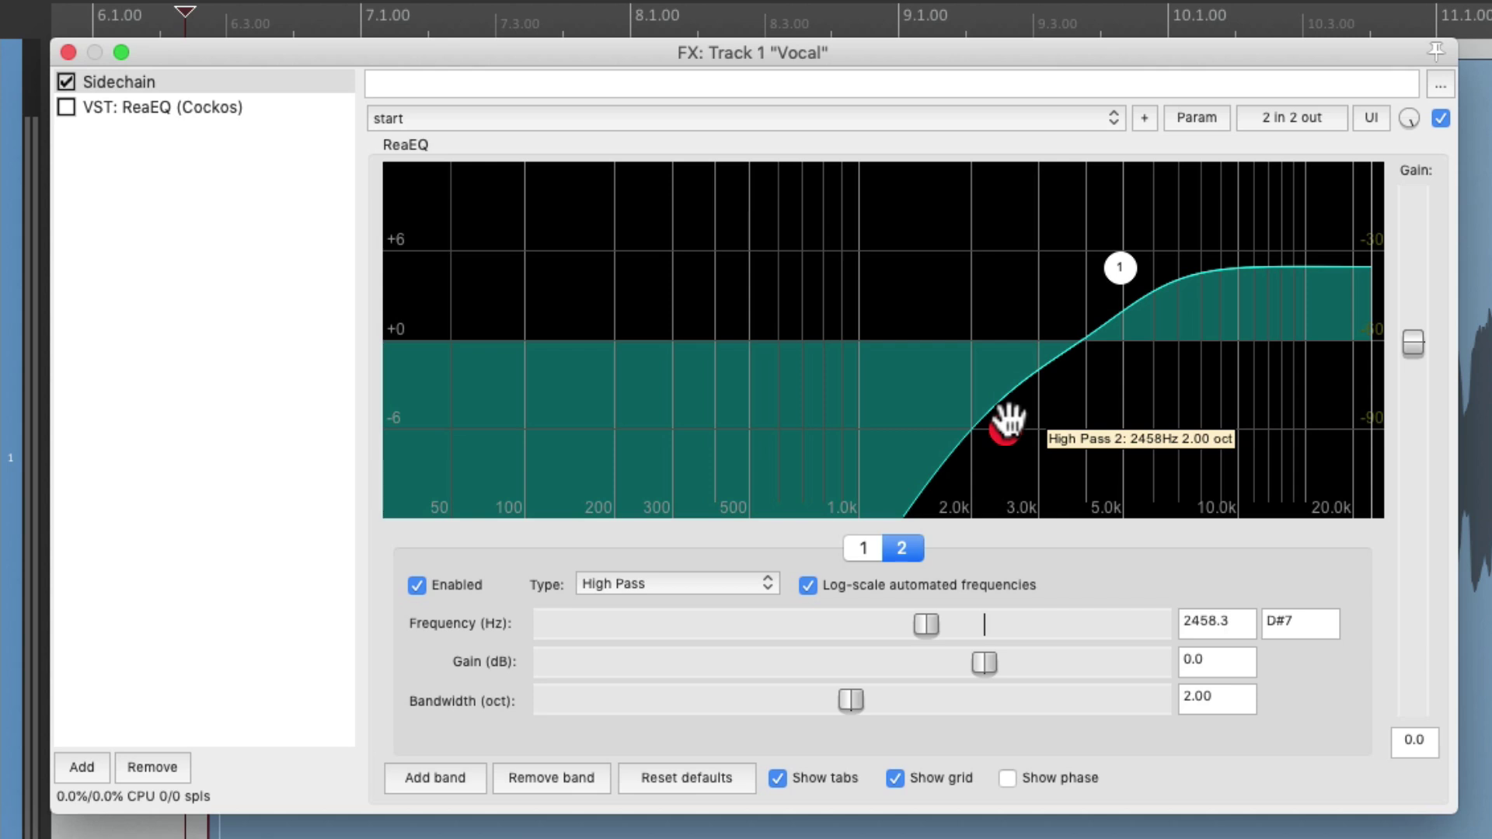
key("space")
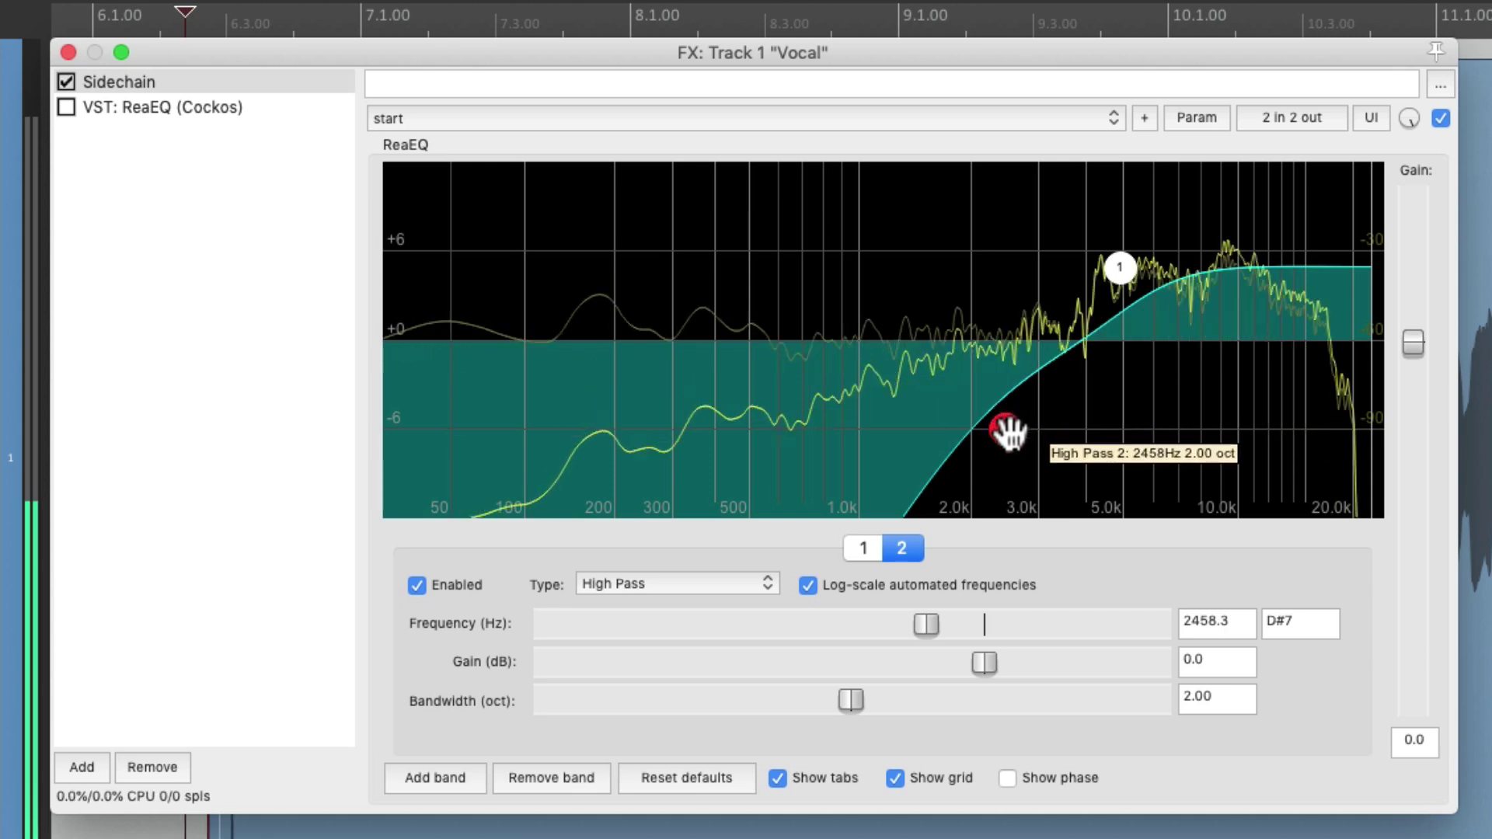
left_click_drag(1008, 430, 1020, 431)
left_click_drag(1010, 431, 1016, 429)
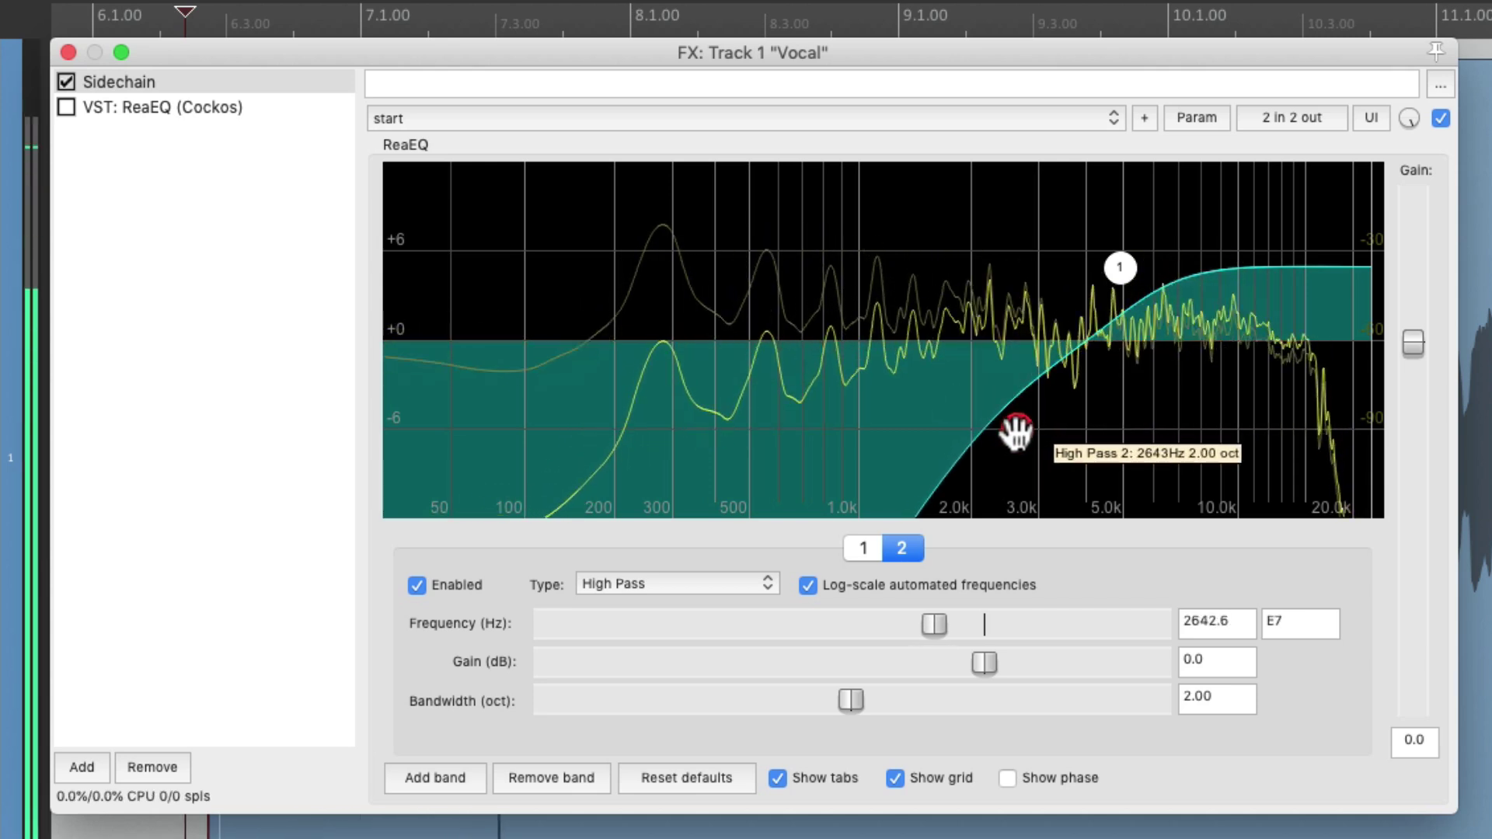
Fine-tune band 1's shelf frequency and restore its boost to 4.7 dB.
left_click(1121, 267)
left_click_drag(1121, 264, 1121, 264)
left_click(1018, 430)
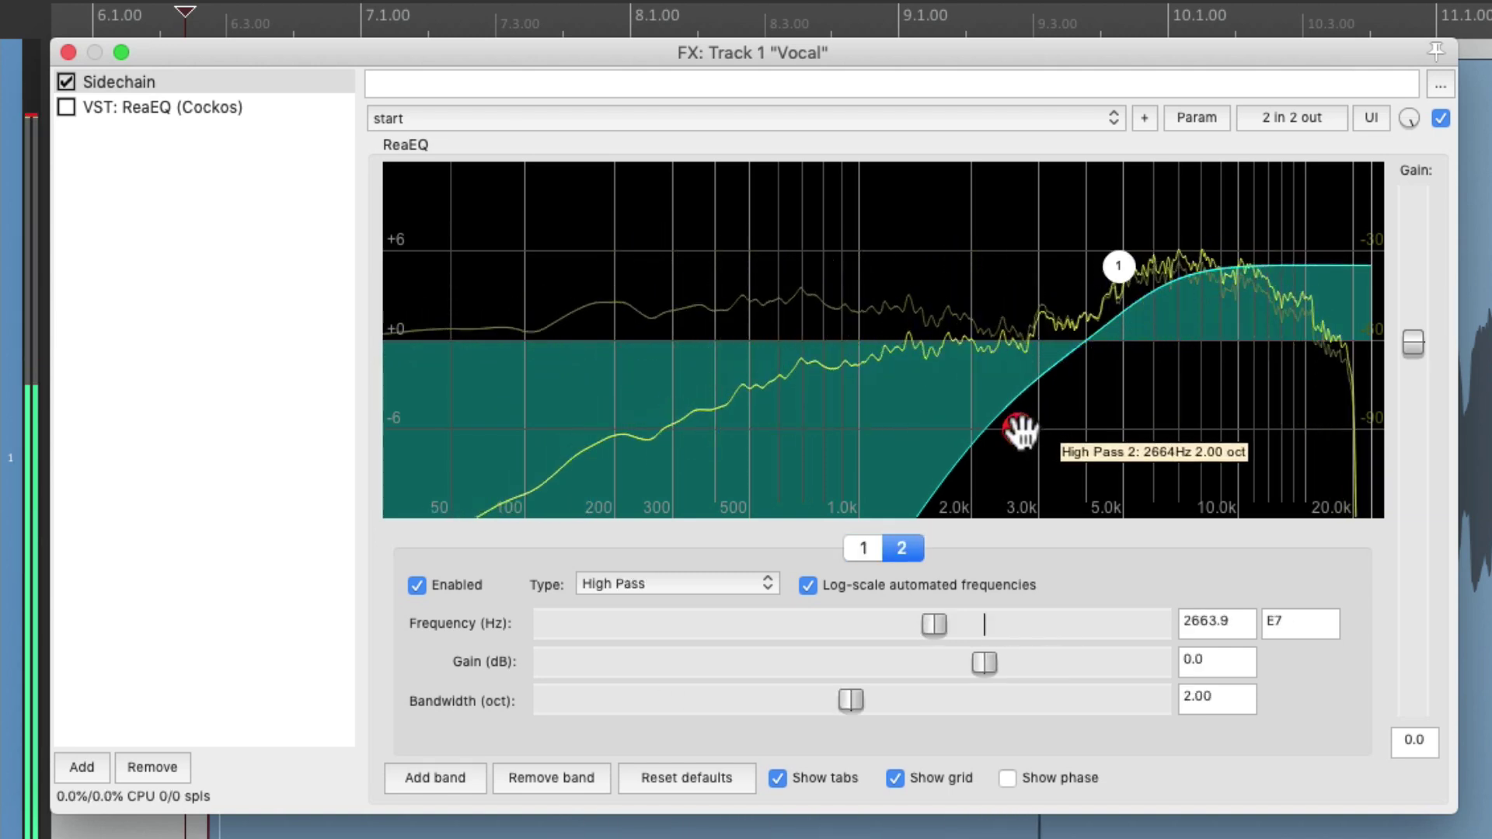
left_click(1119, 267)
left_click_drag(1120, 268, 1120, 272)
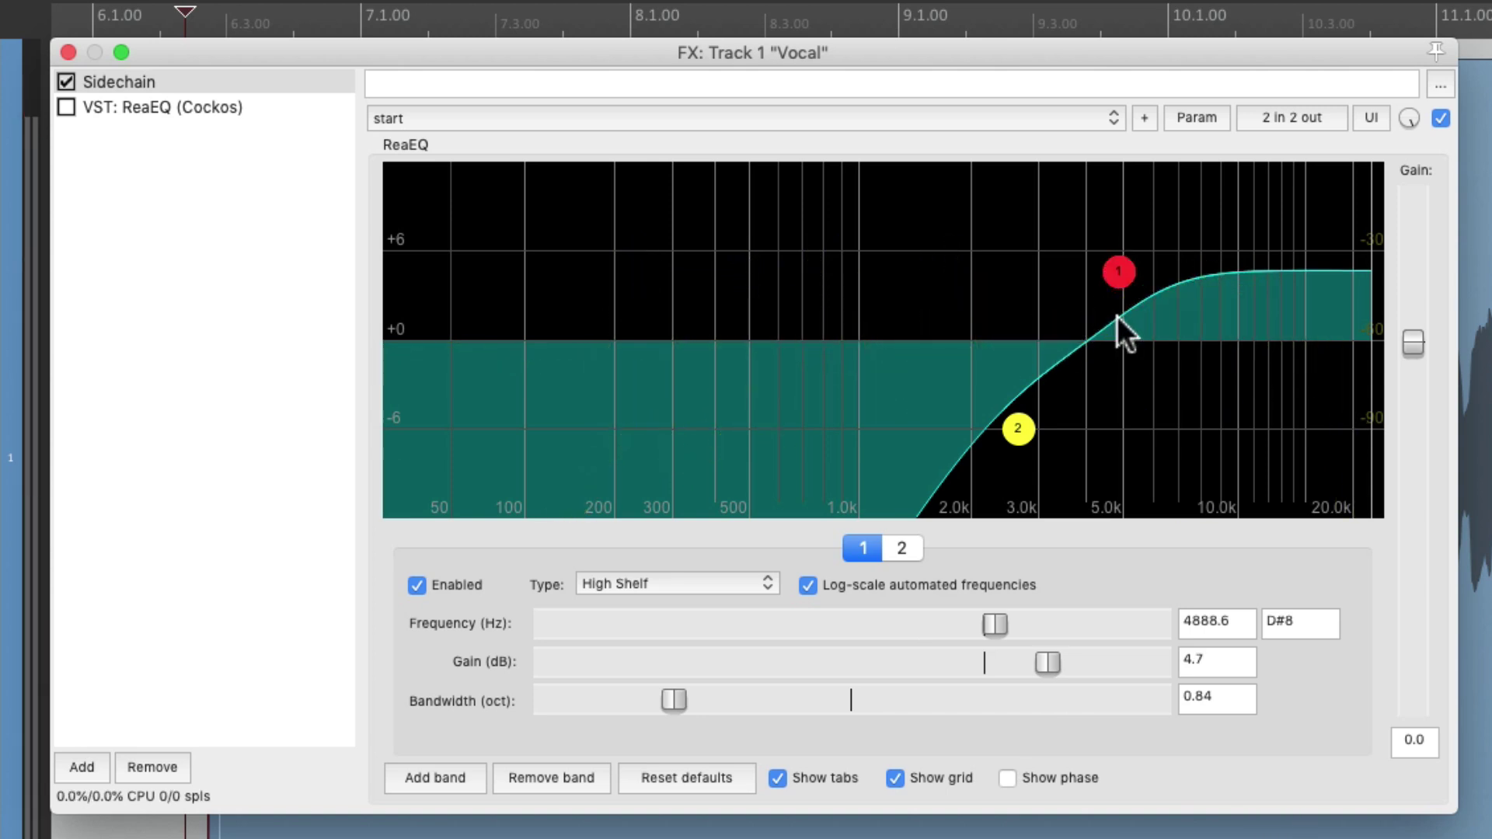
Change the Sidechain EQ's band 1 type to Band, comparing against the high-shelf ReaEQ.
left_click(665, 592)
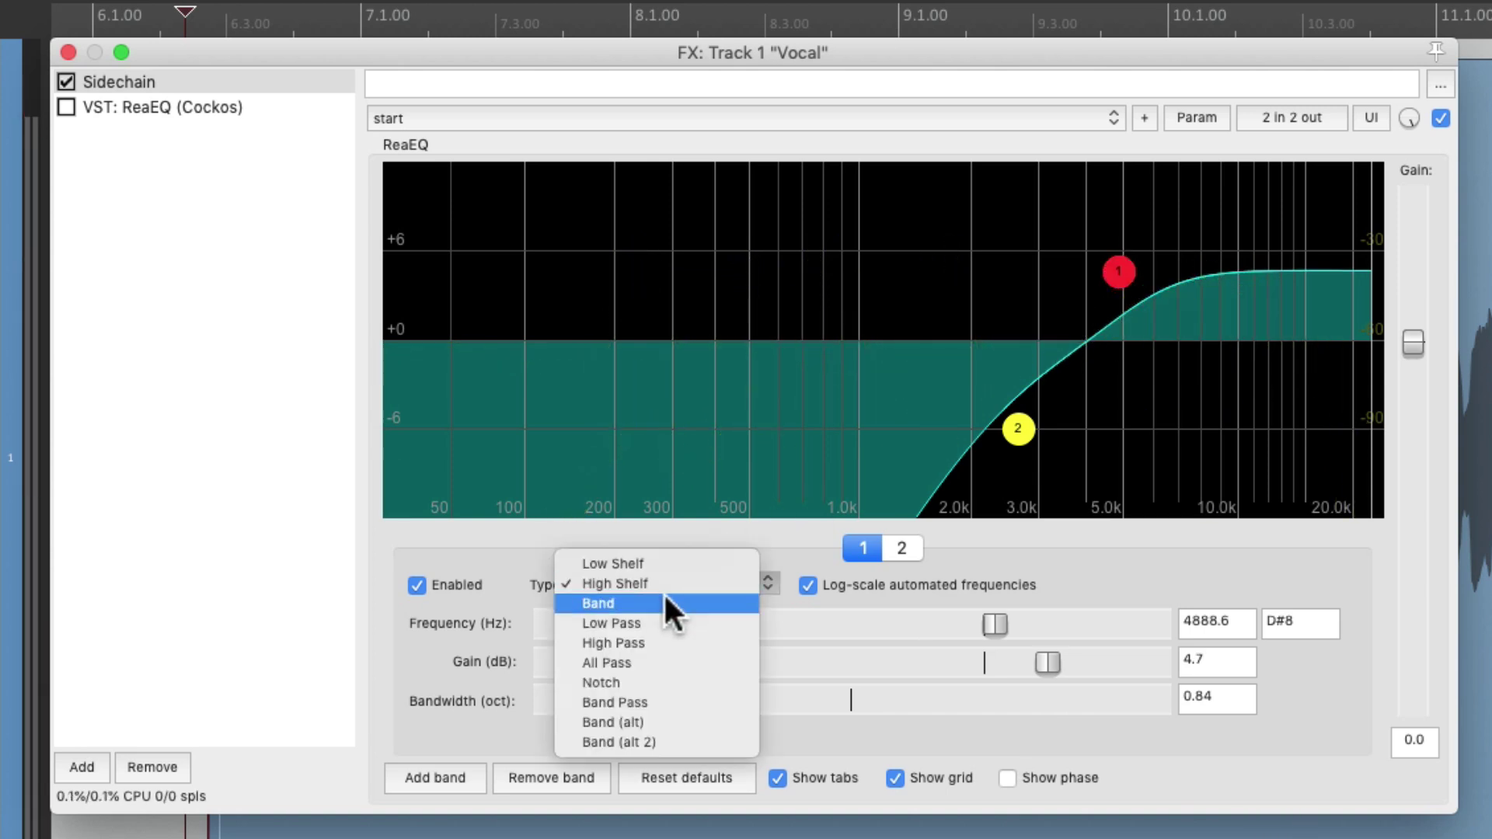
left_click(665, 600)
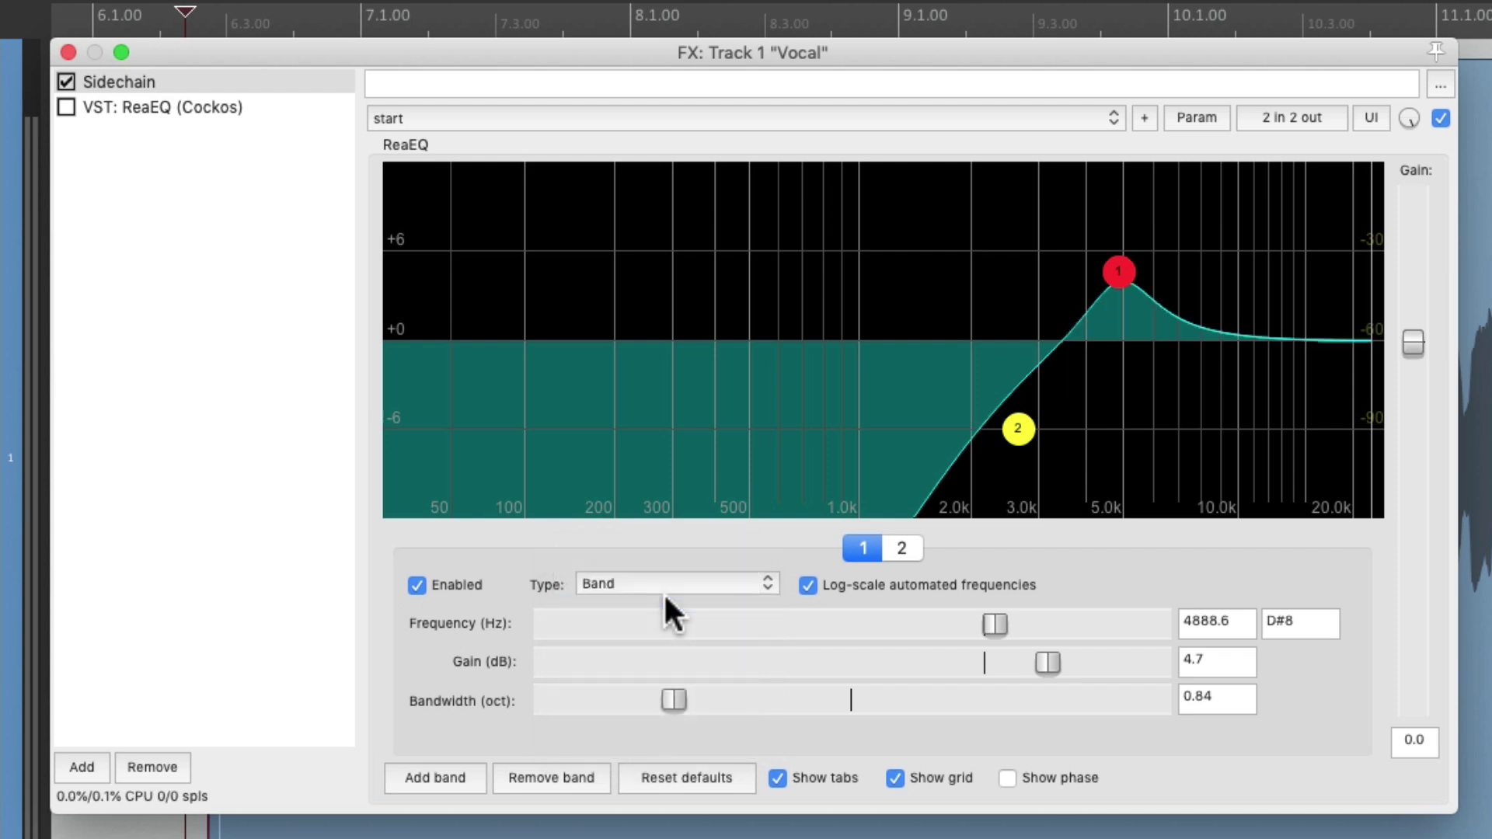
left_click(255, 106)
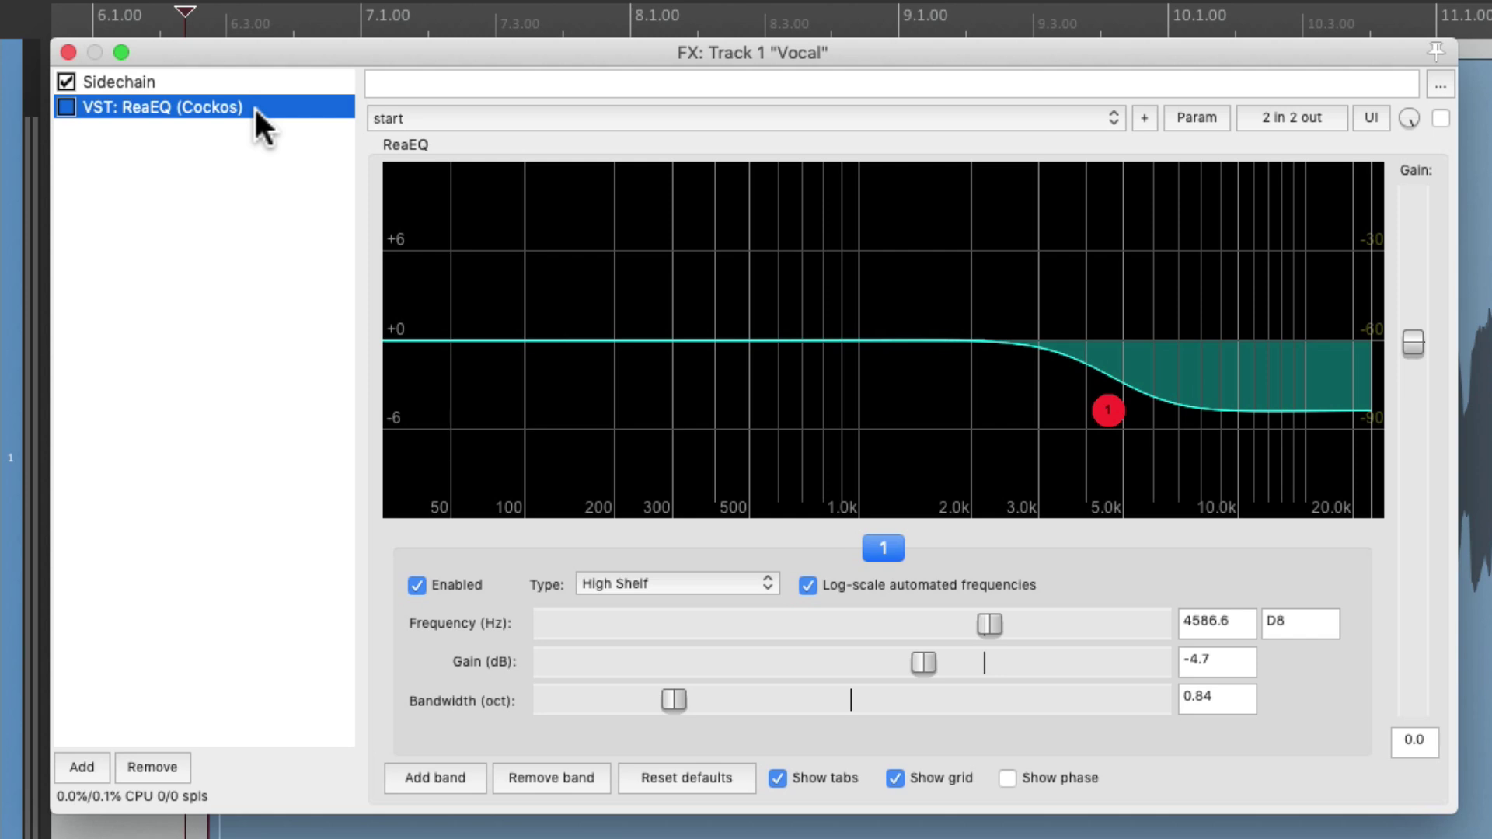
left_click(241, 80)
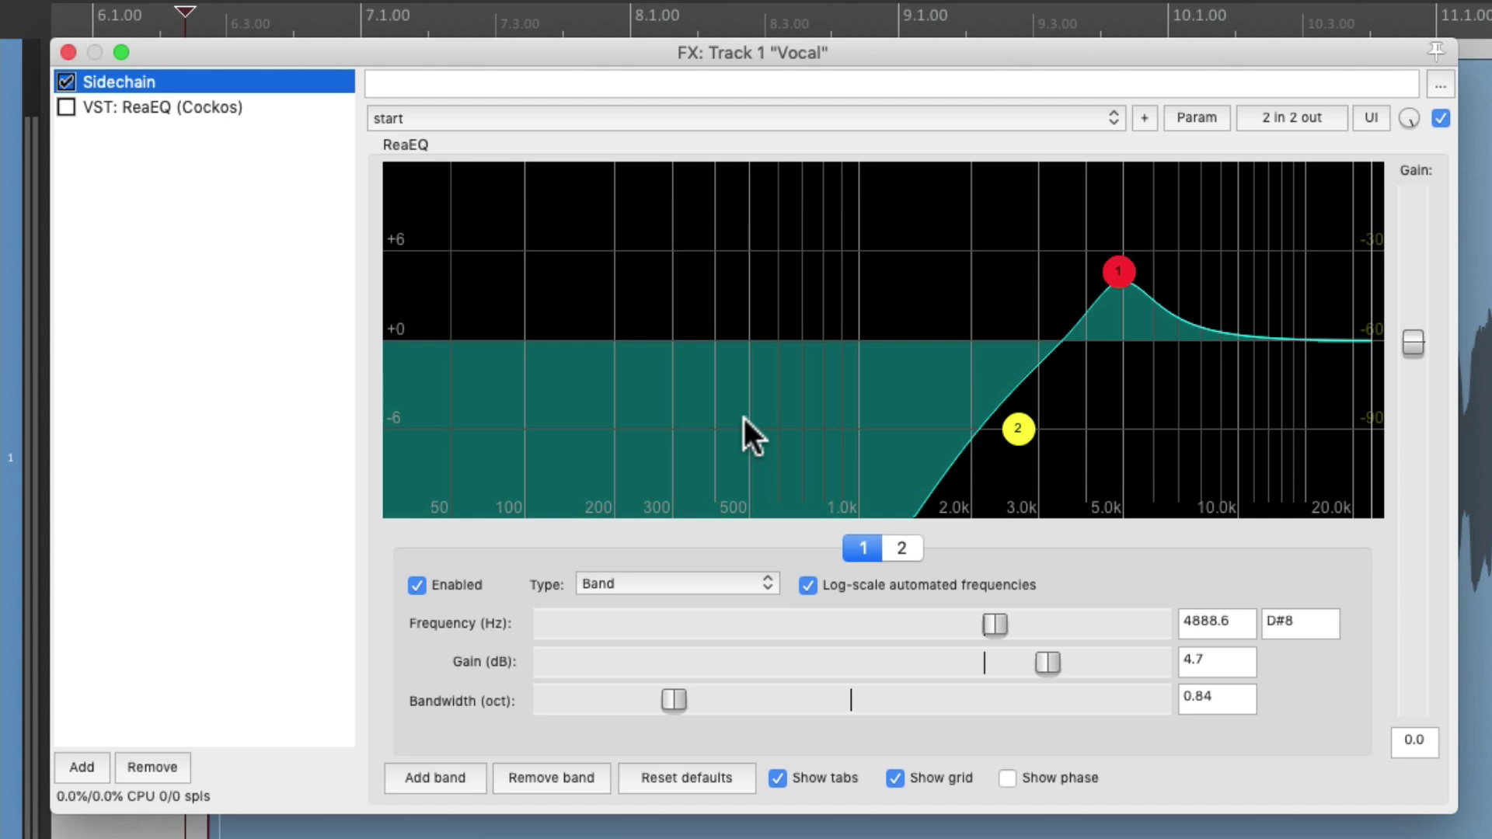
left_click(255, 101)
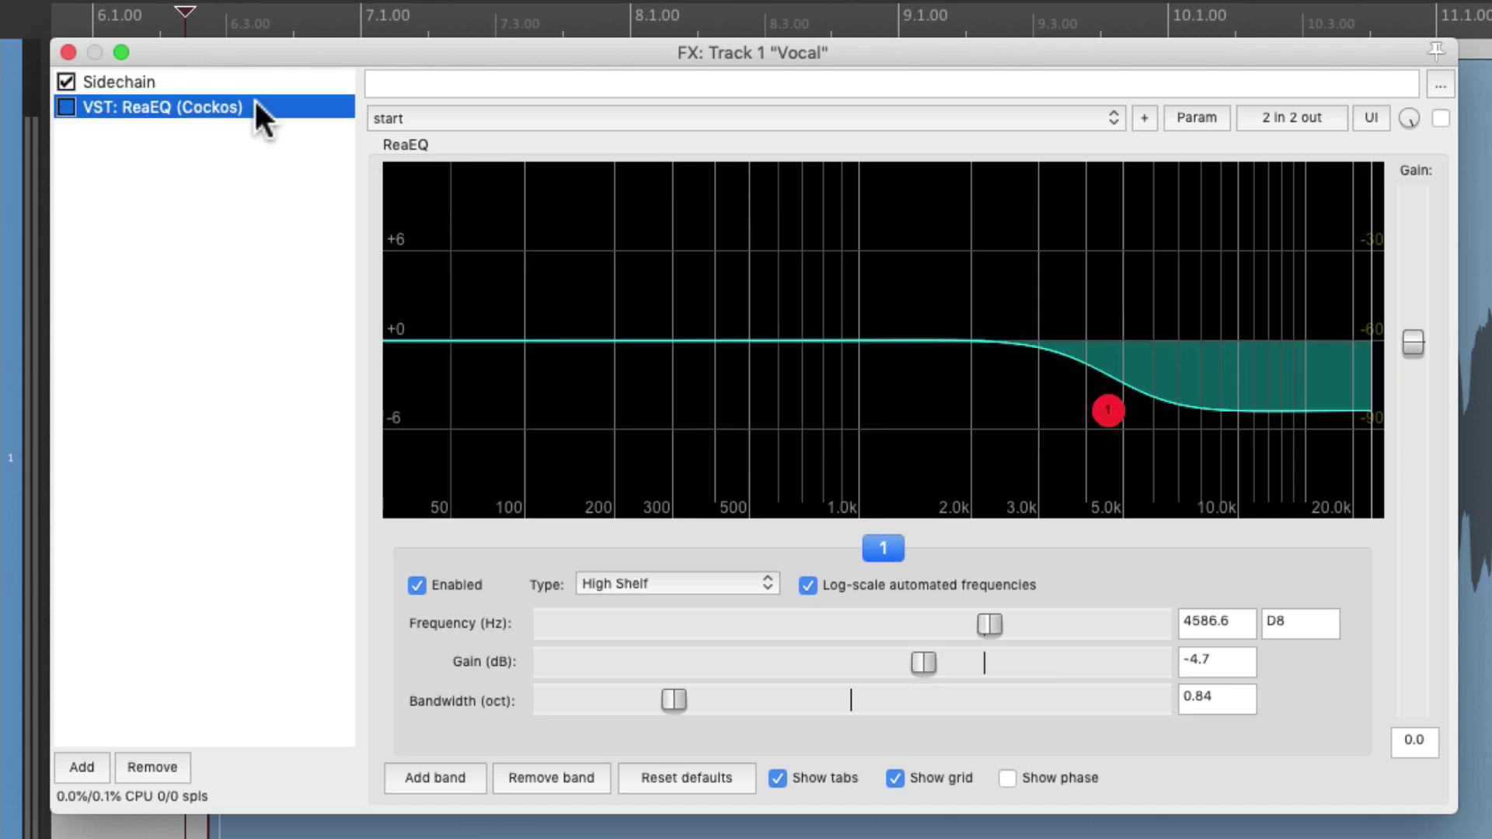
left_click(246, 70)
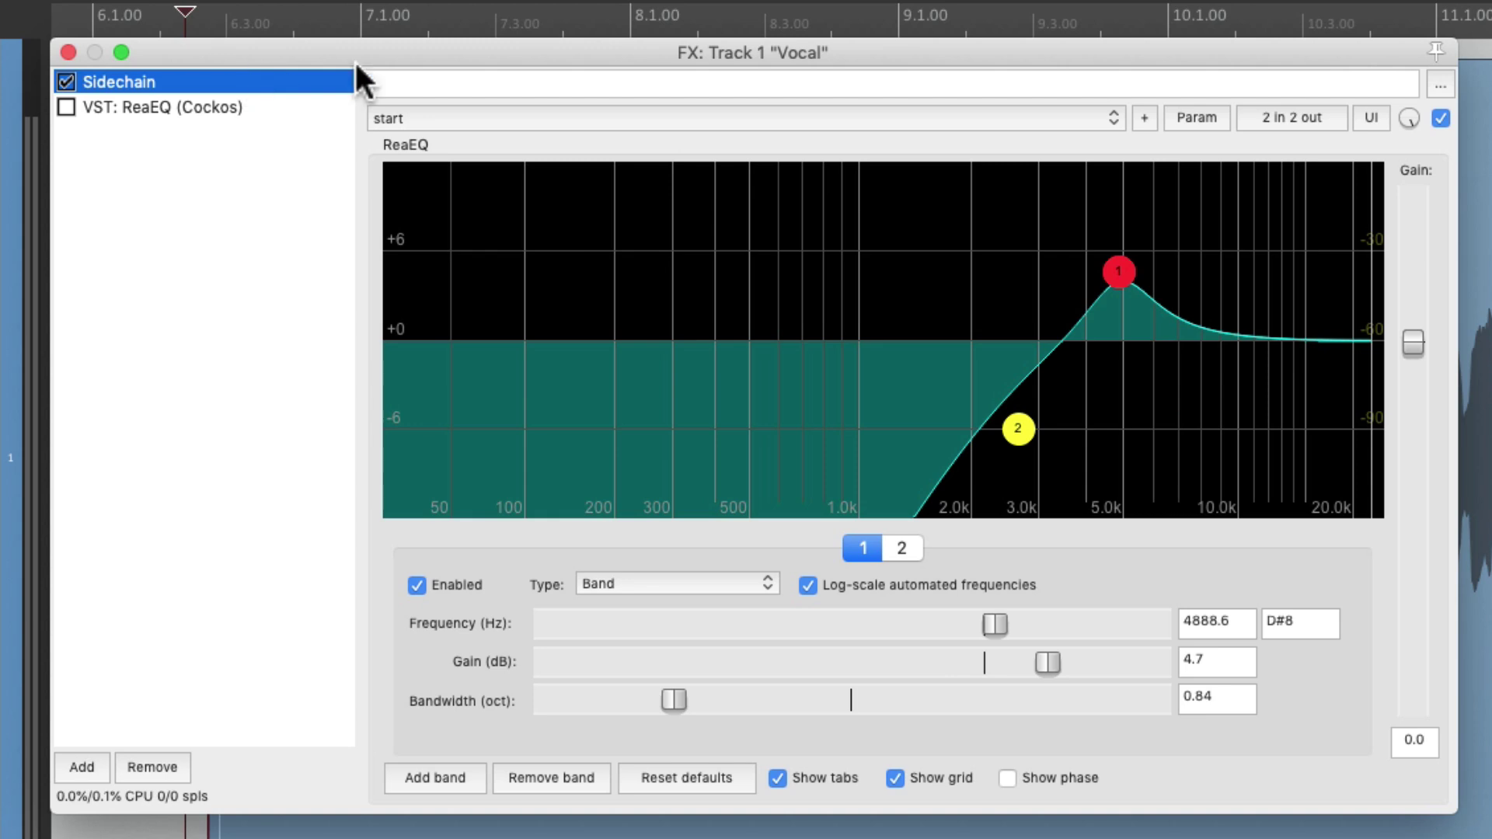
Move band 1's peak to 7050.9 Hz at +6.4 dB, lower the output gain, and open pin routing.
mouse_move(1120, 273)
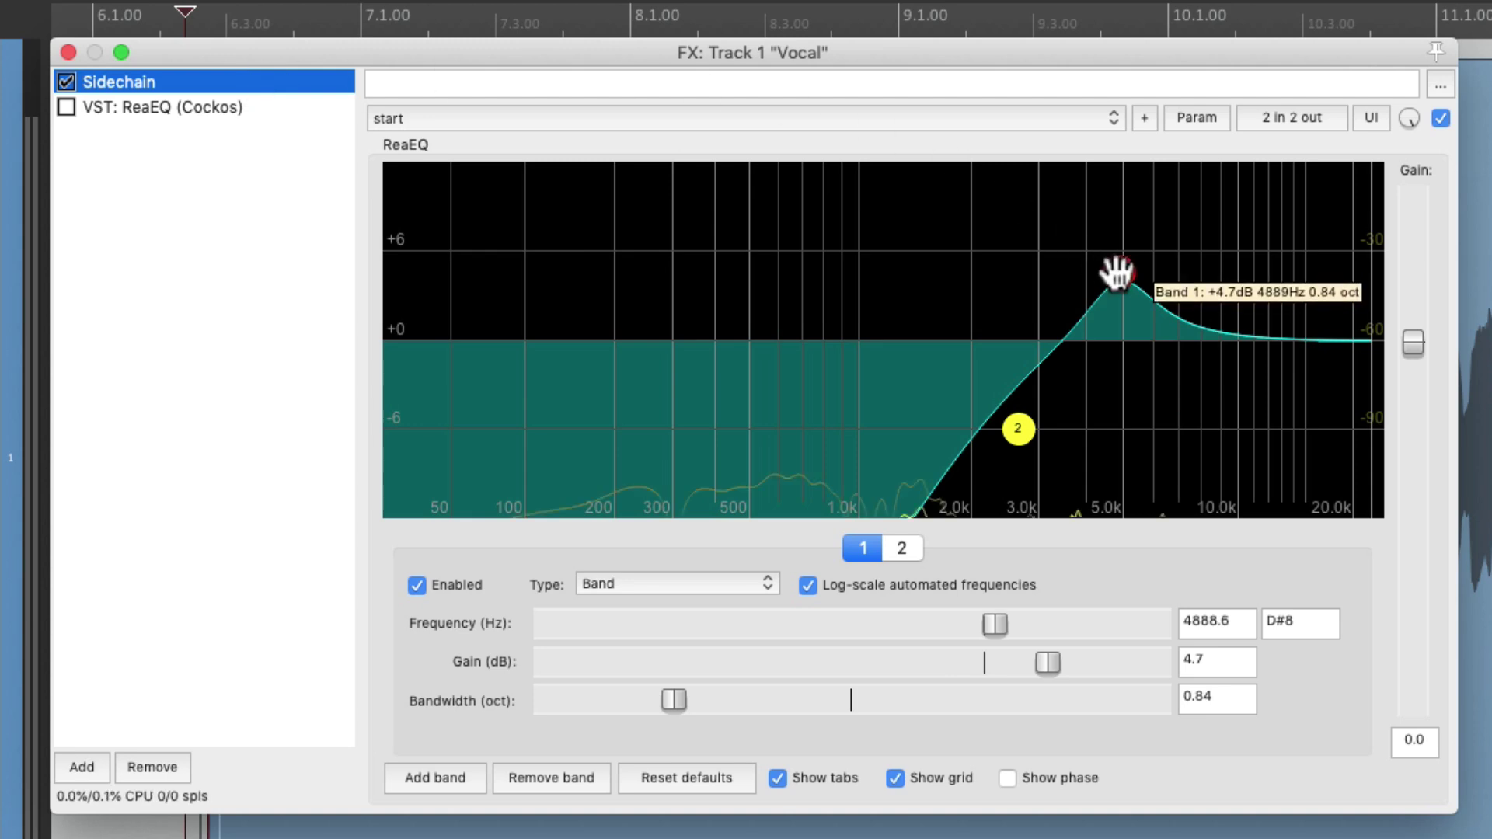
left_click_drag(1120, 273, 1143, 267)
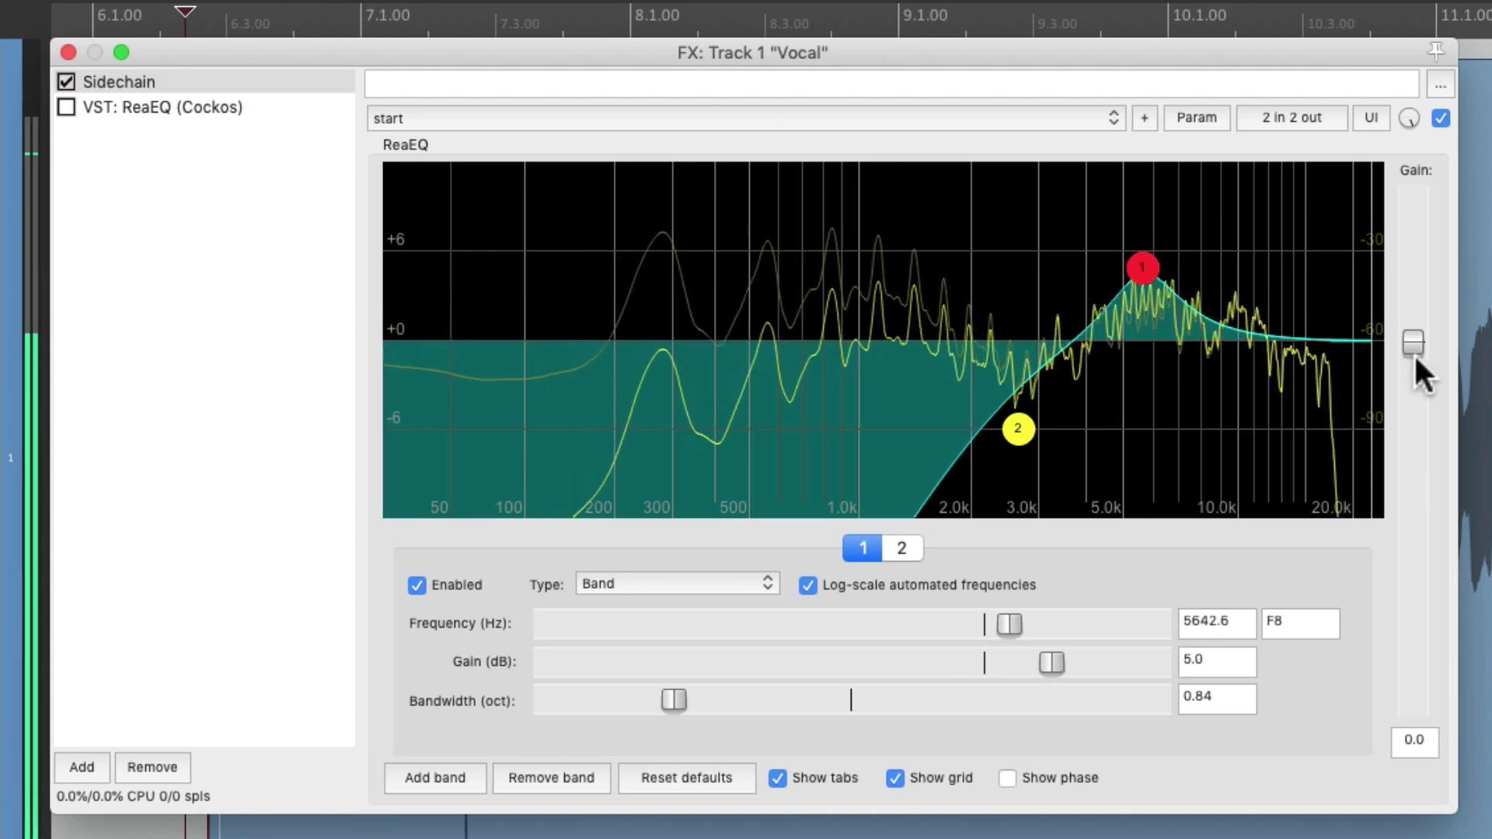
left_click_drag(1411, 352, 1410, 367)
left_click_drag(1143, 264, 1182, 249)
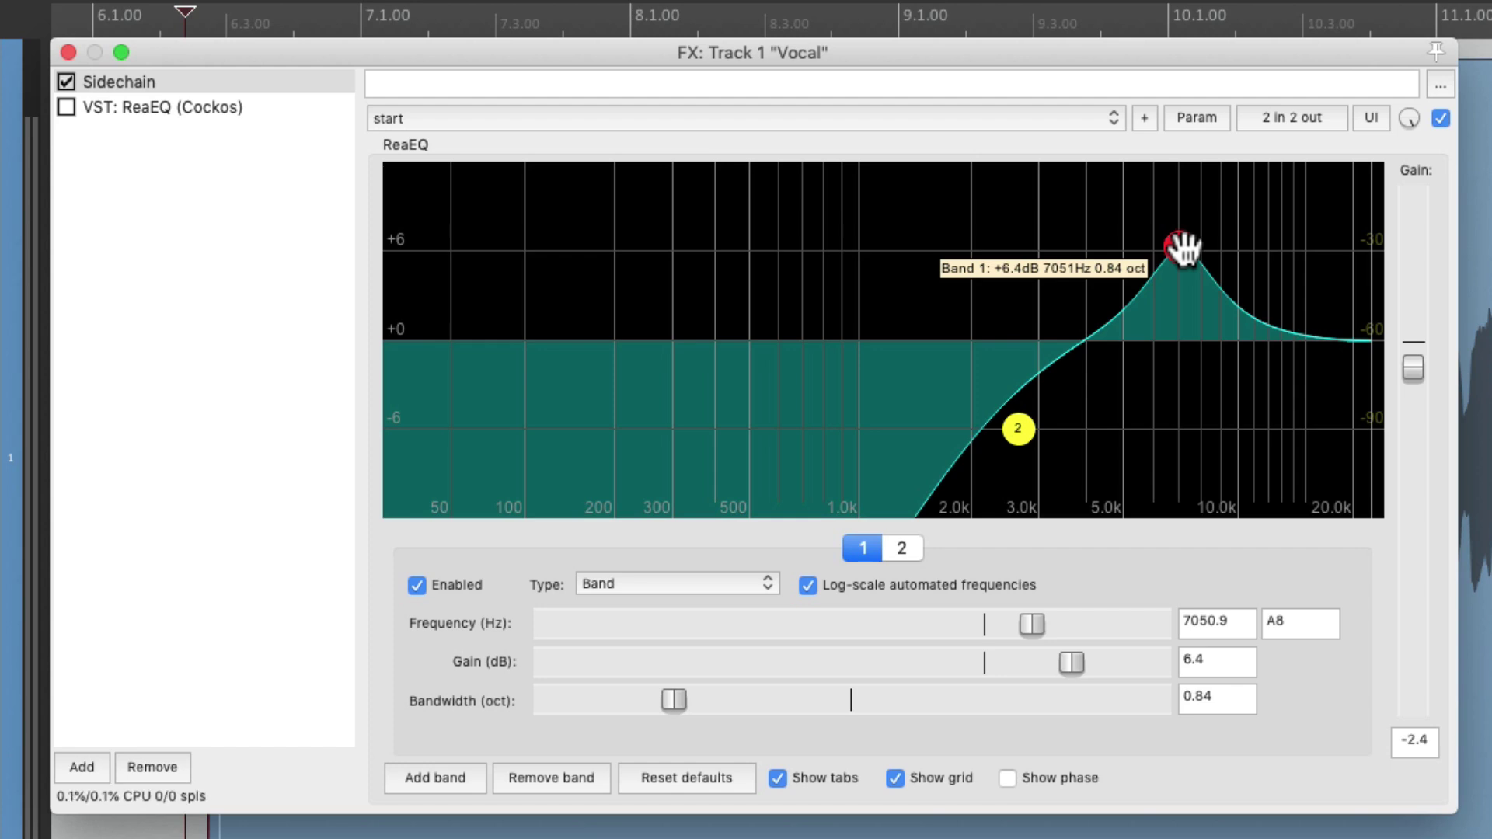
left_click(1299, 113)
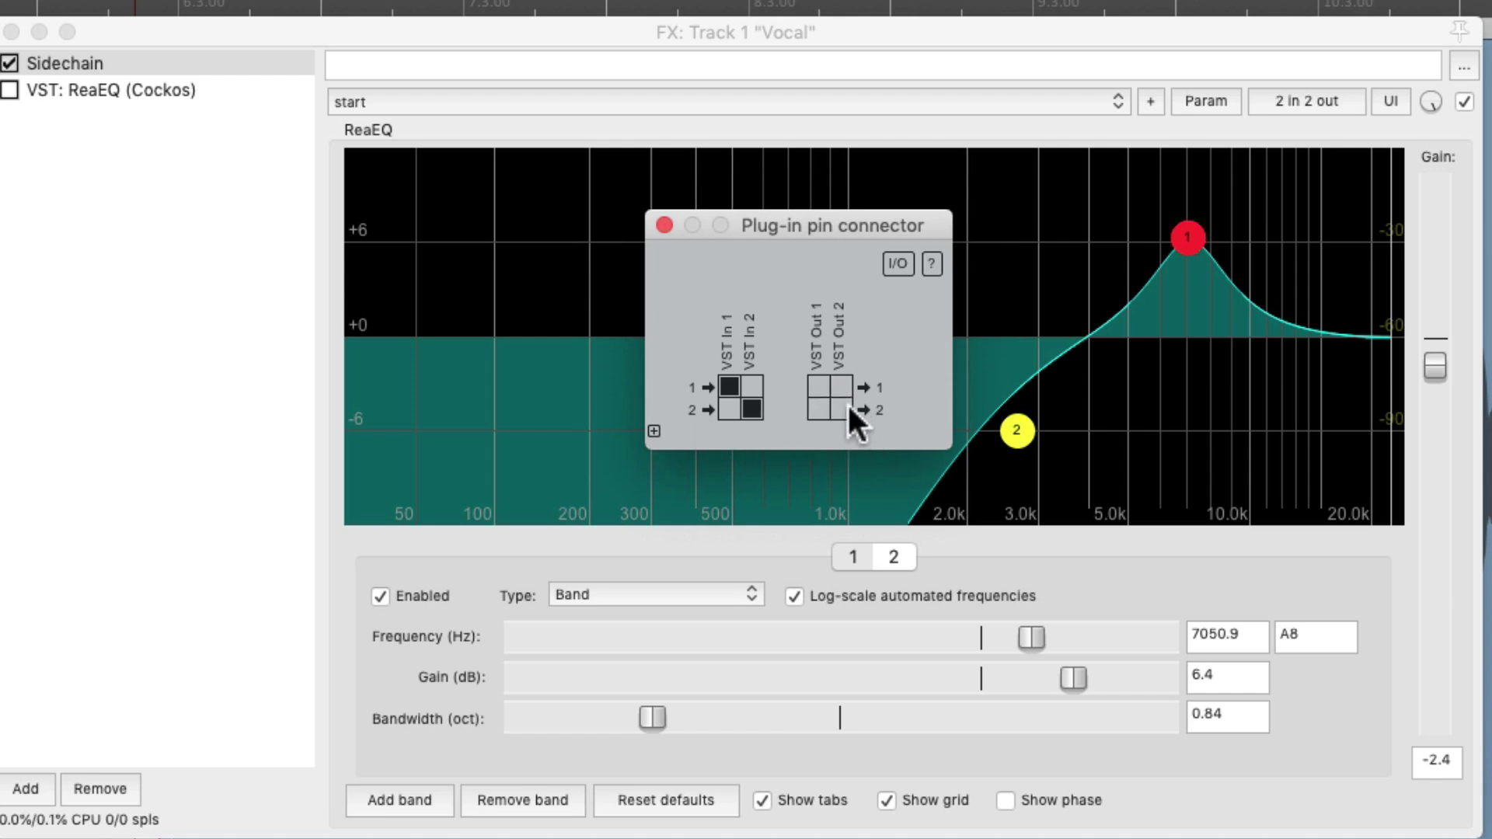
Route the Sidechain EQ's outputs 1 and 2 to channels 3 and 4, then select the high-shelf ReaEQ.
left_click(654, 432)
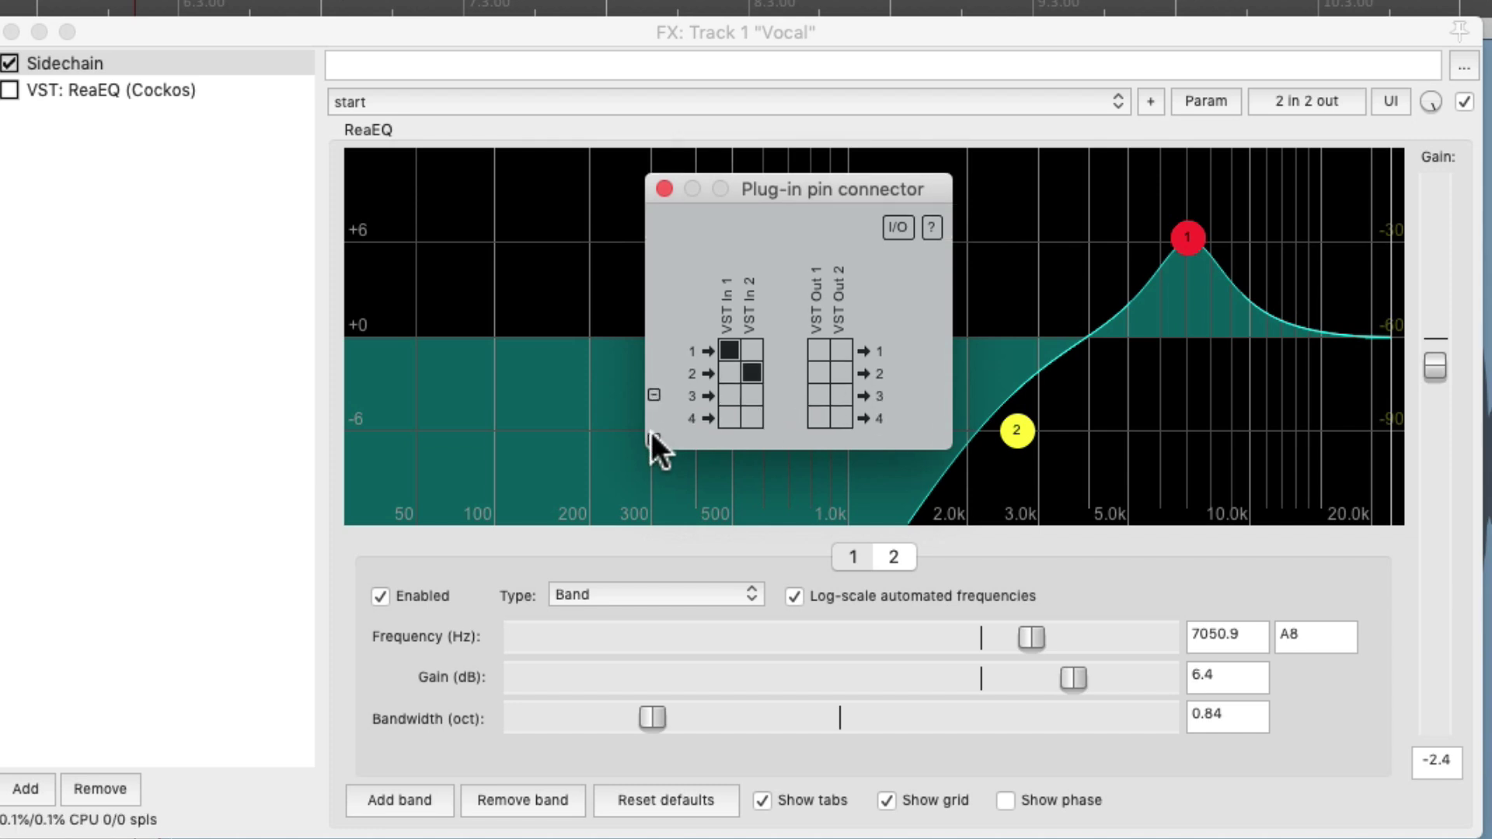
left_click(841, 417)
key("space")
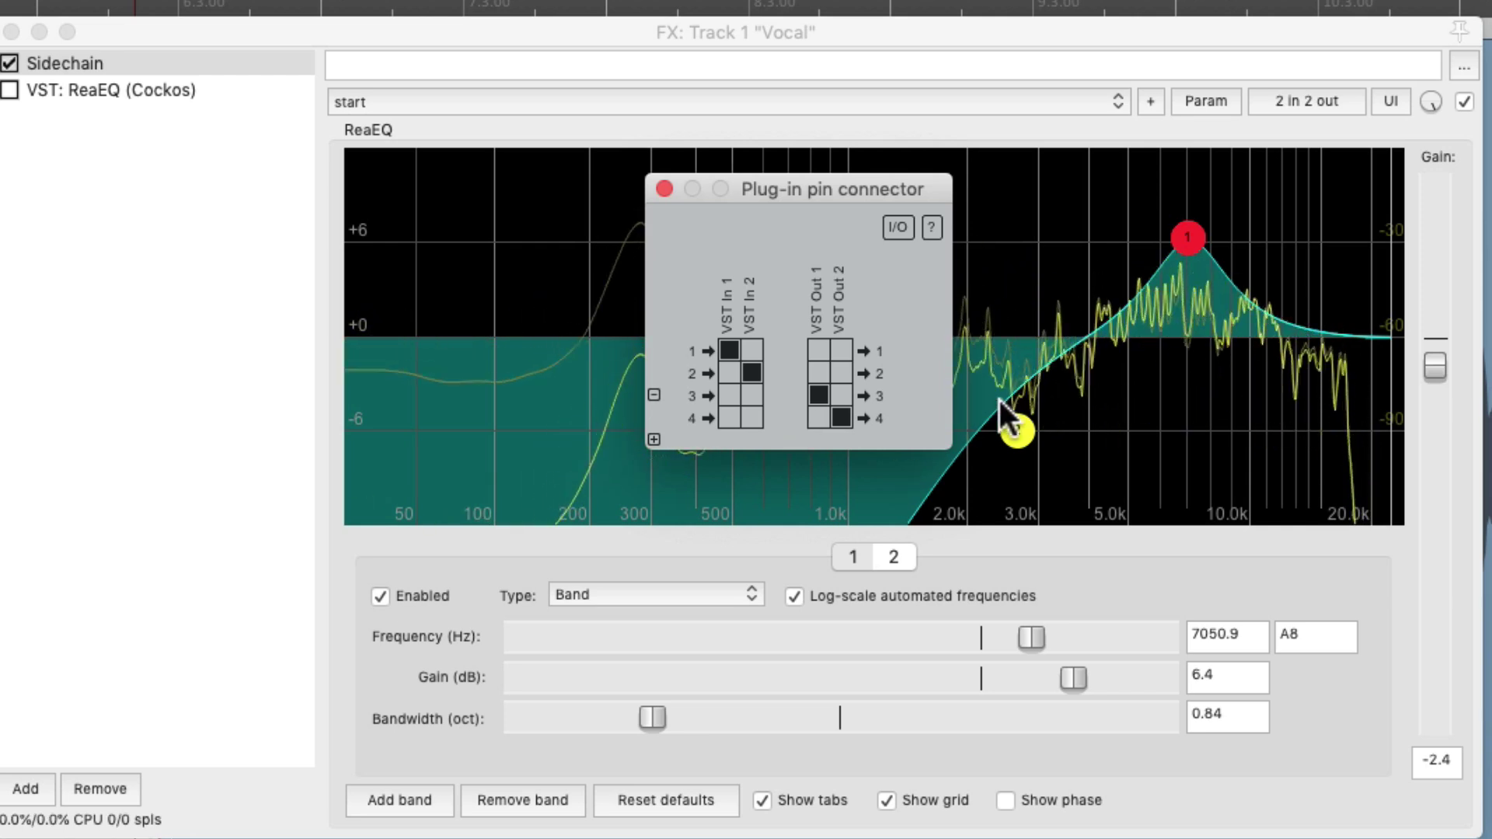
key("space")
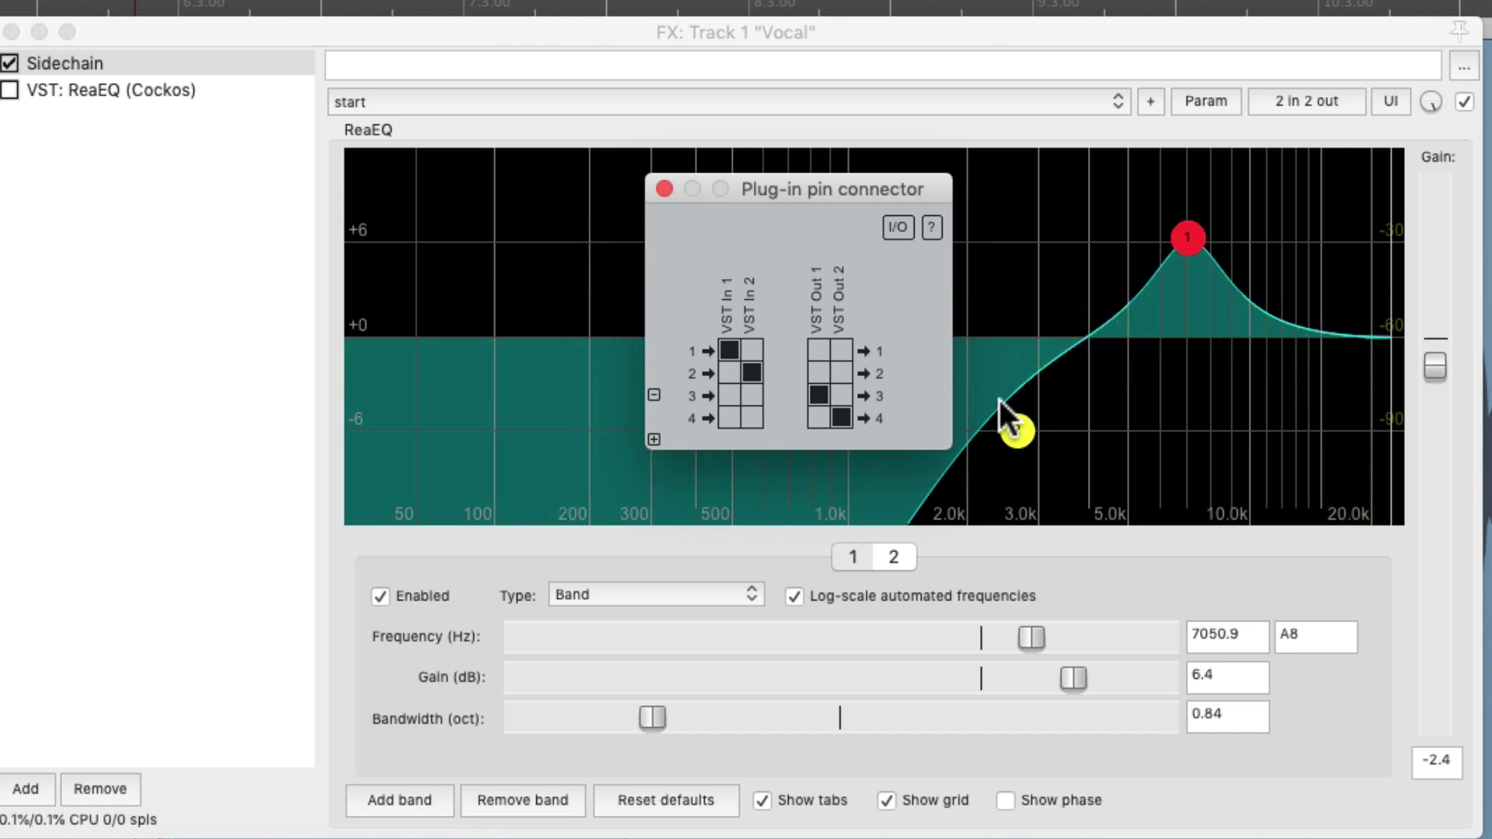
left_click(665, 189)
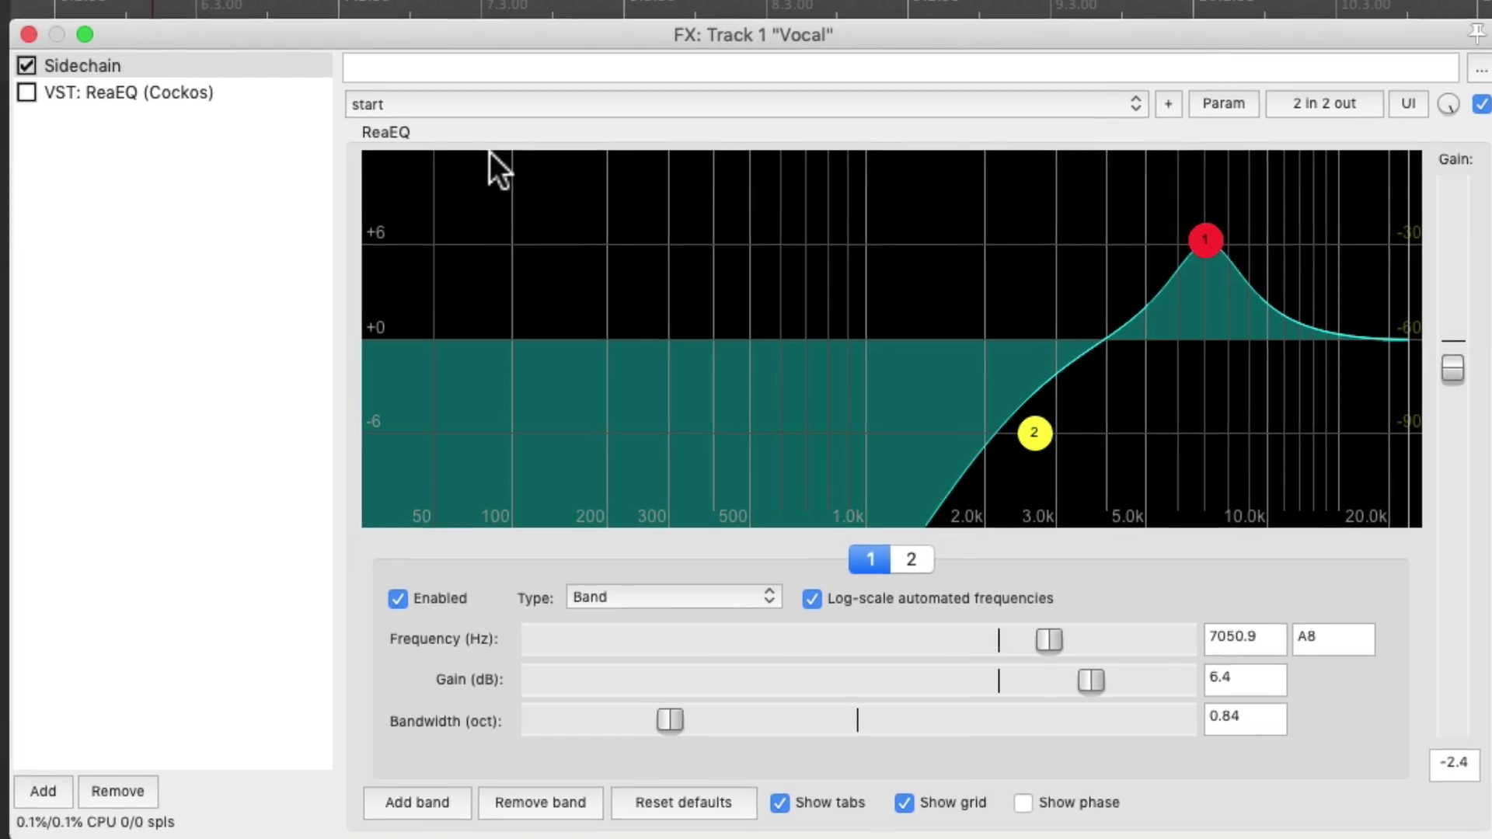
left_click(201, 94)
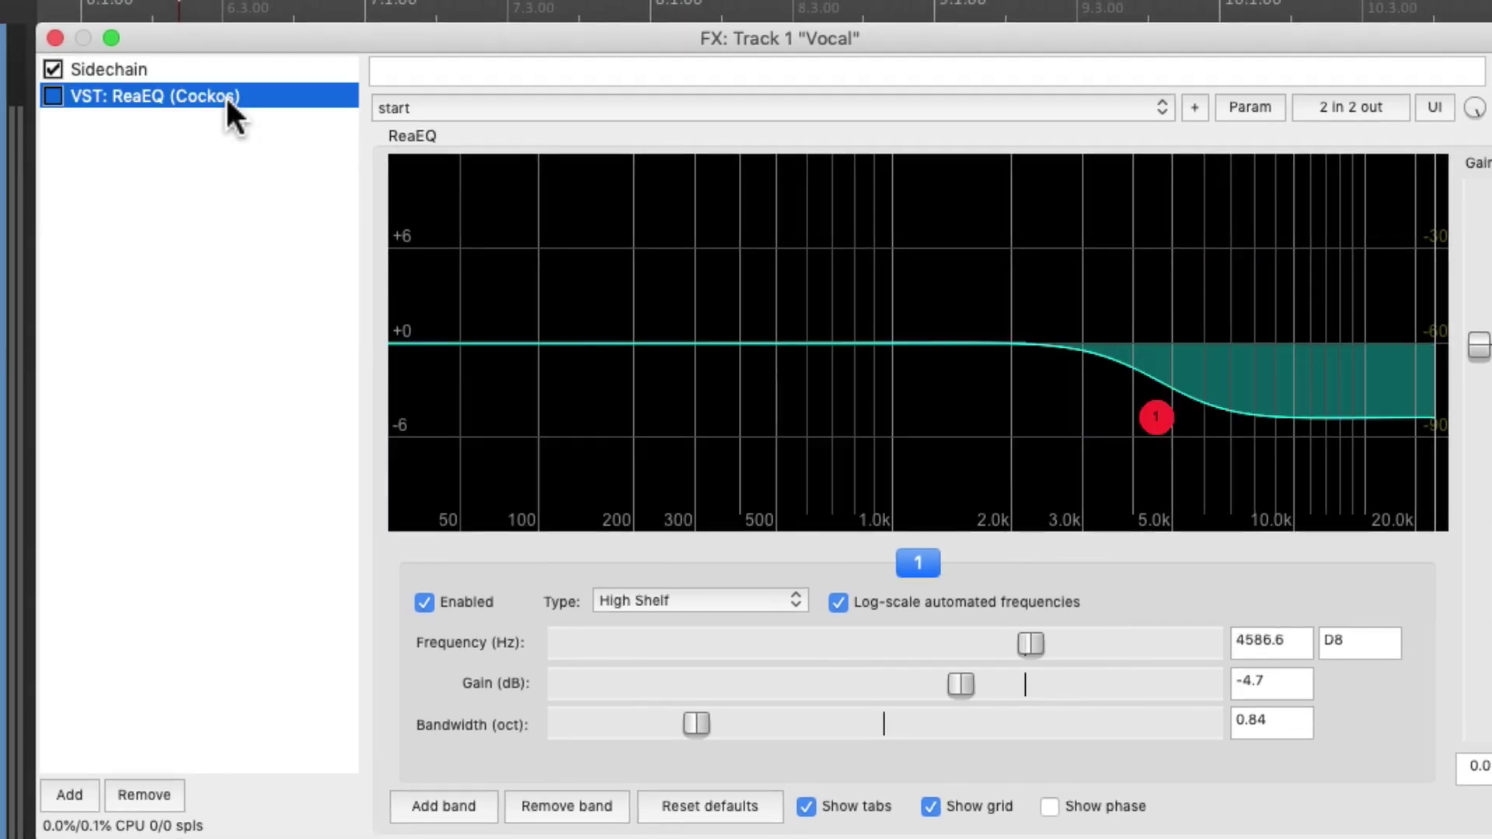
Enable the high-shelf ReaEQ, set its gain to -4.3 dB, and open parameter modulation for it.
left_click(52, 94)
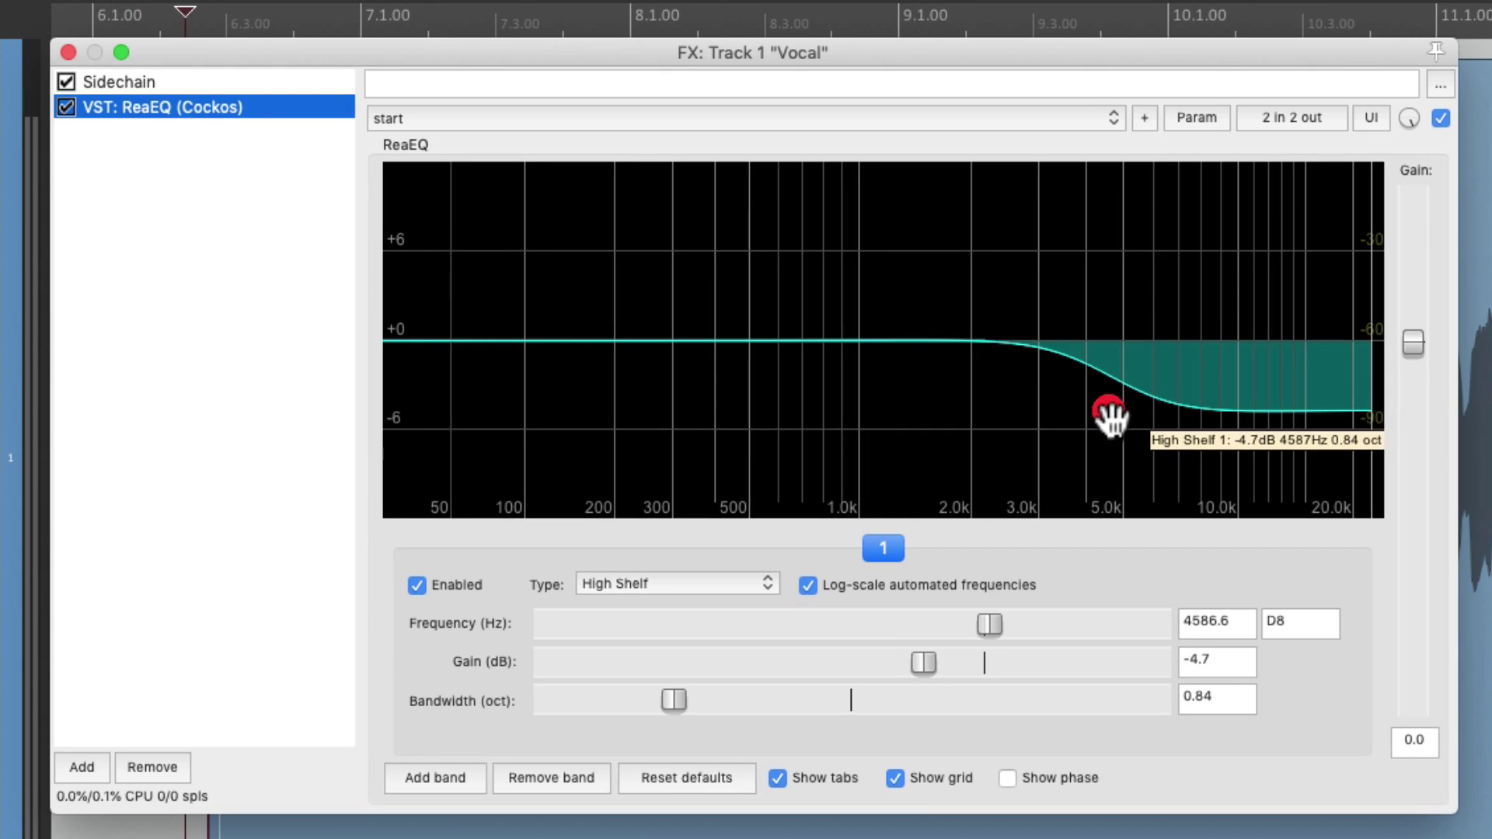
left_click_drag(1110, 416, 1111, 411)
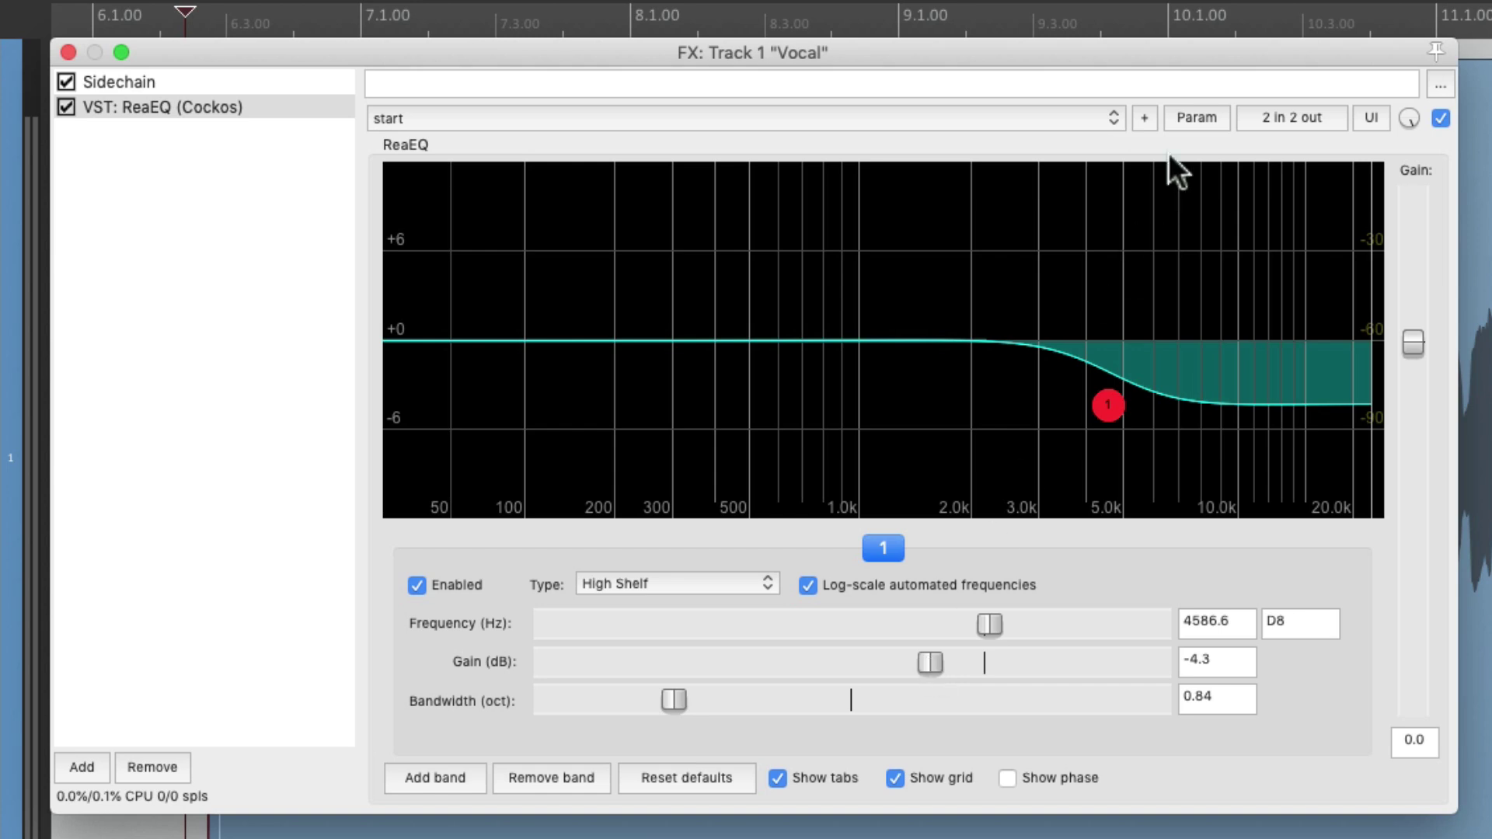
left_click(1186, 115)
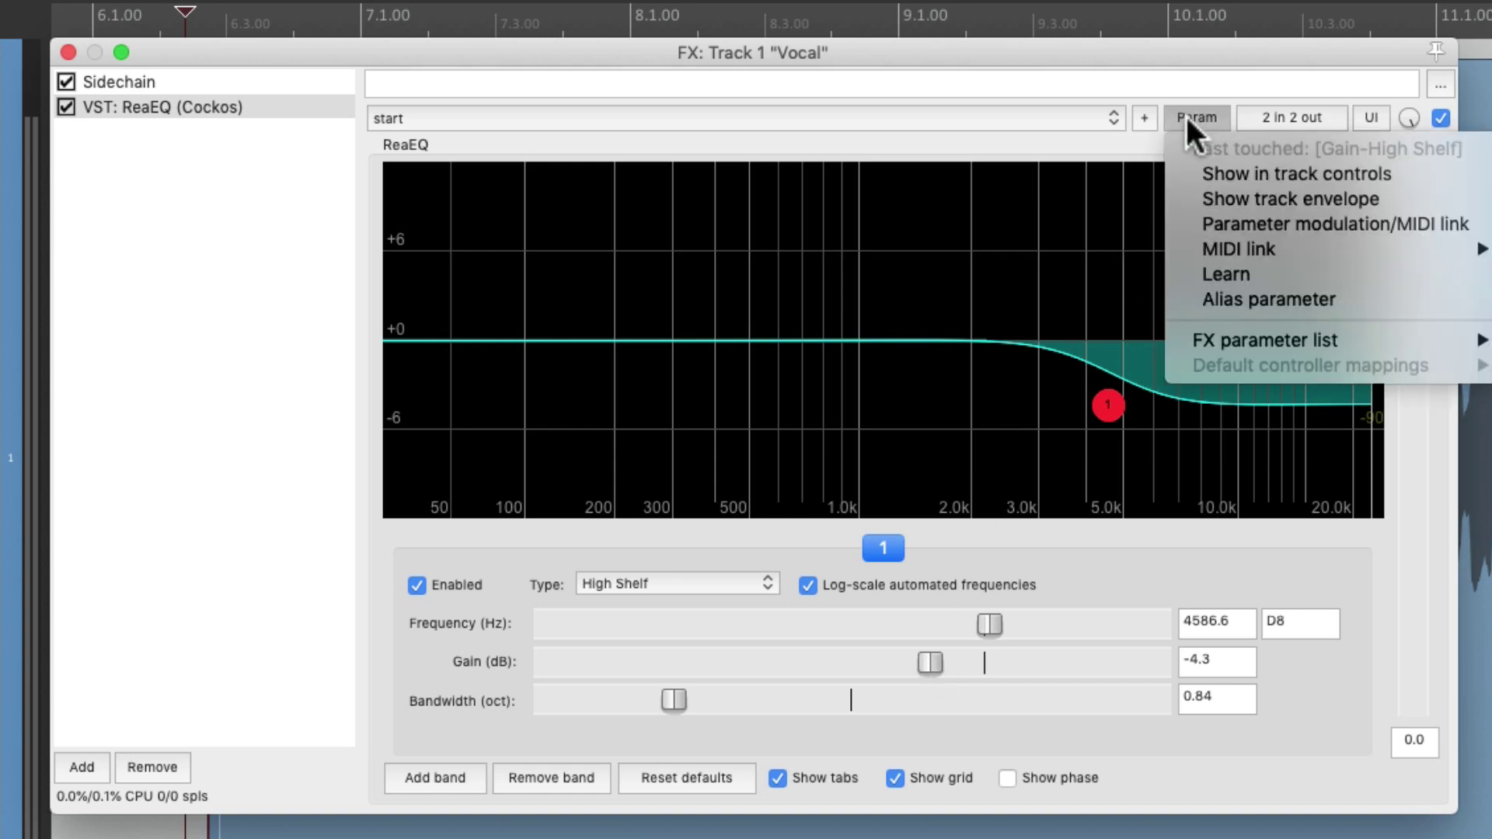
left_click(1169, 224)
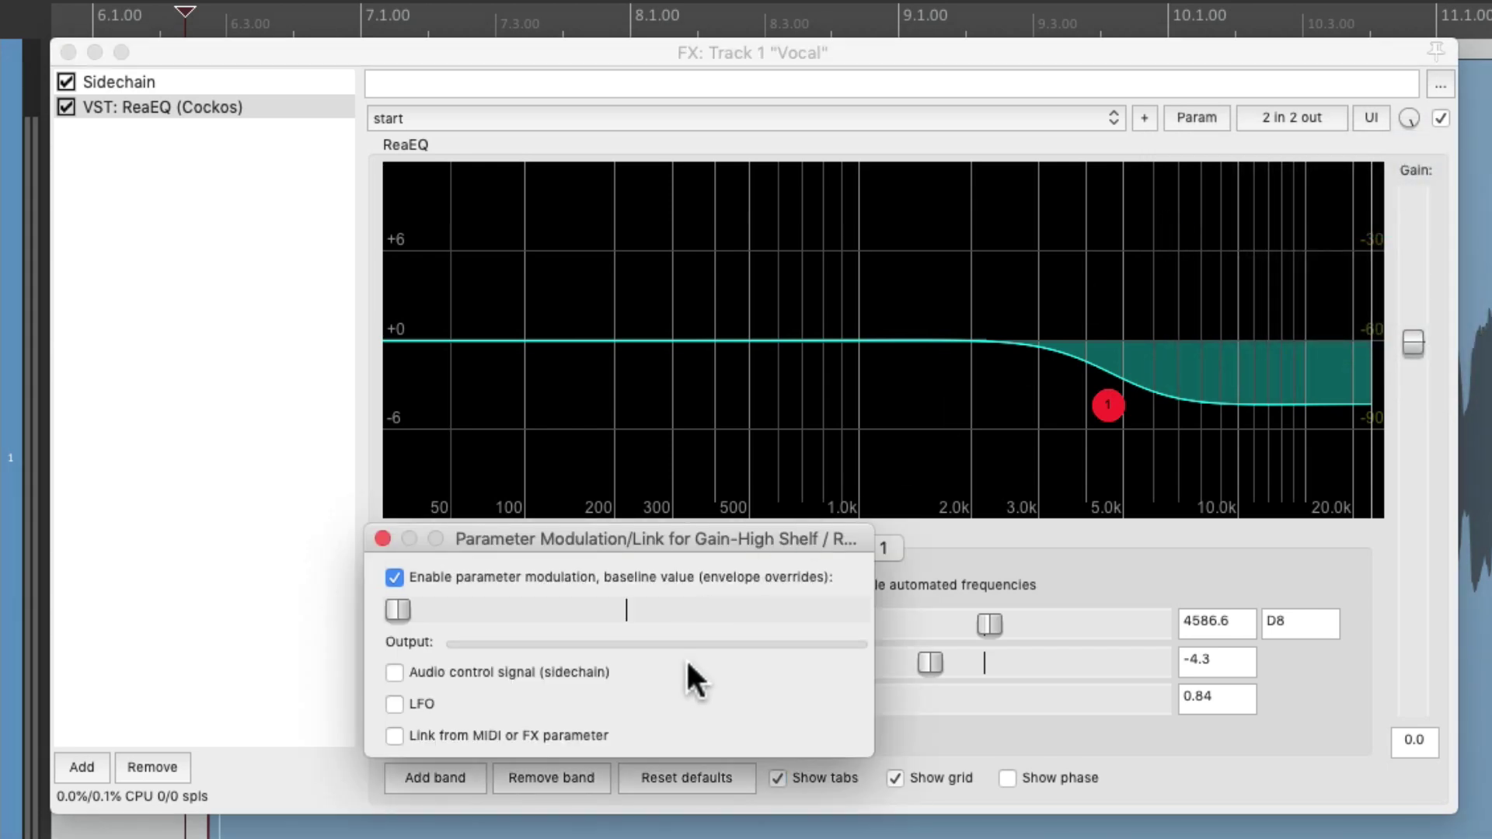
Drive the shelf gain from an audio control signal on channels 3+4 with a raised baseline, direction Negative.
left_click(394, 672)
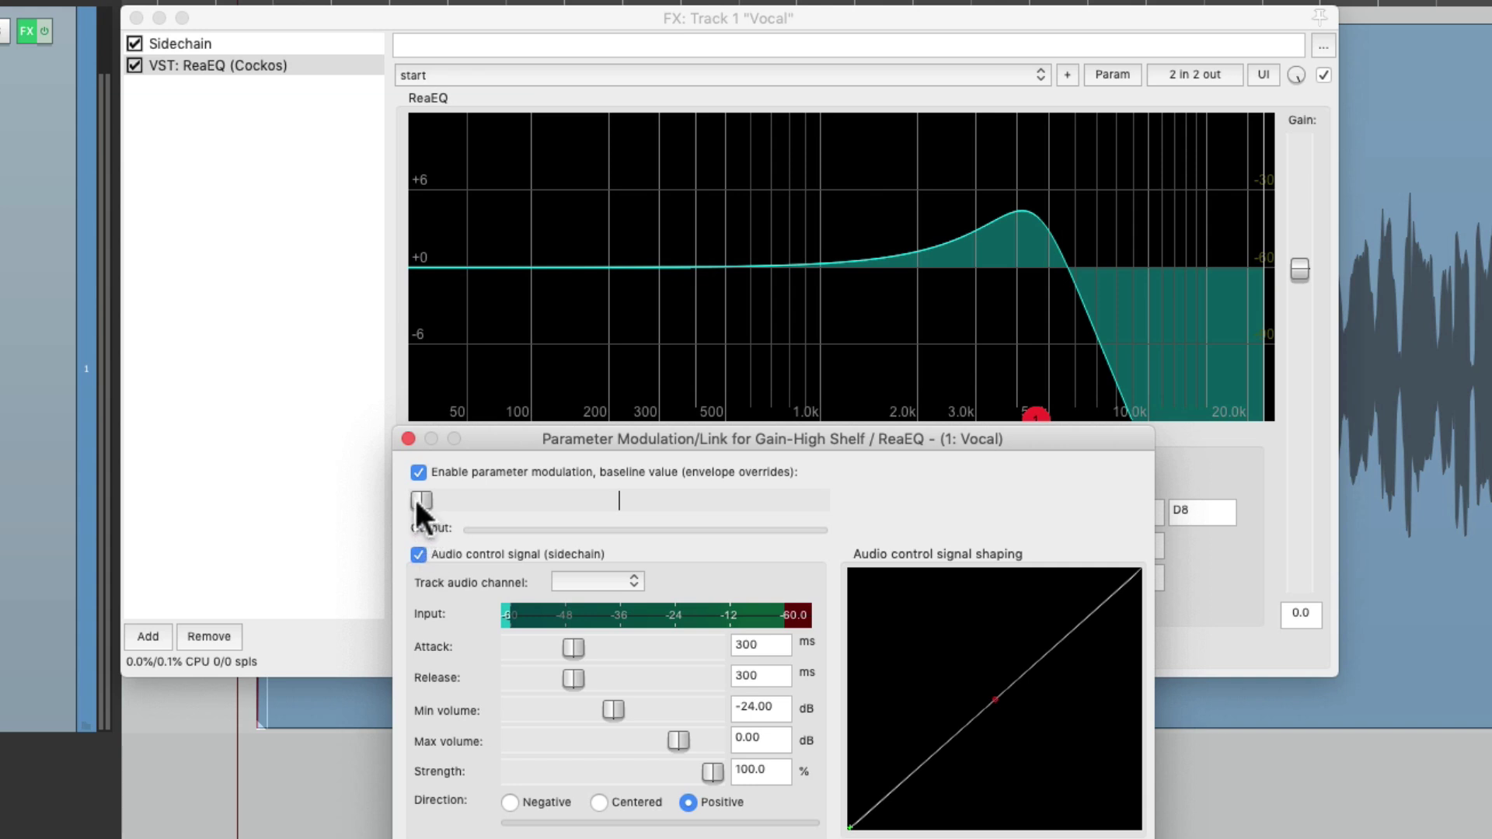
left_click_drag(420, 501, 637, 494)
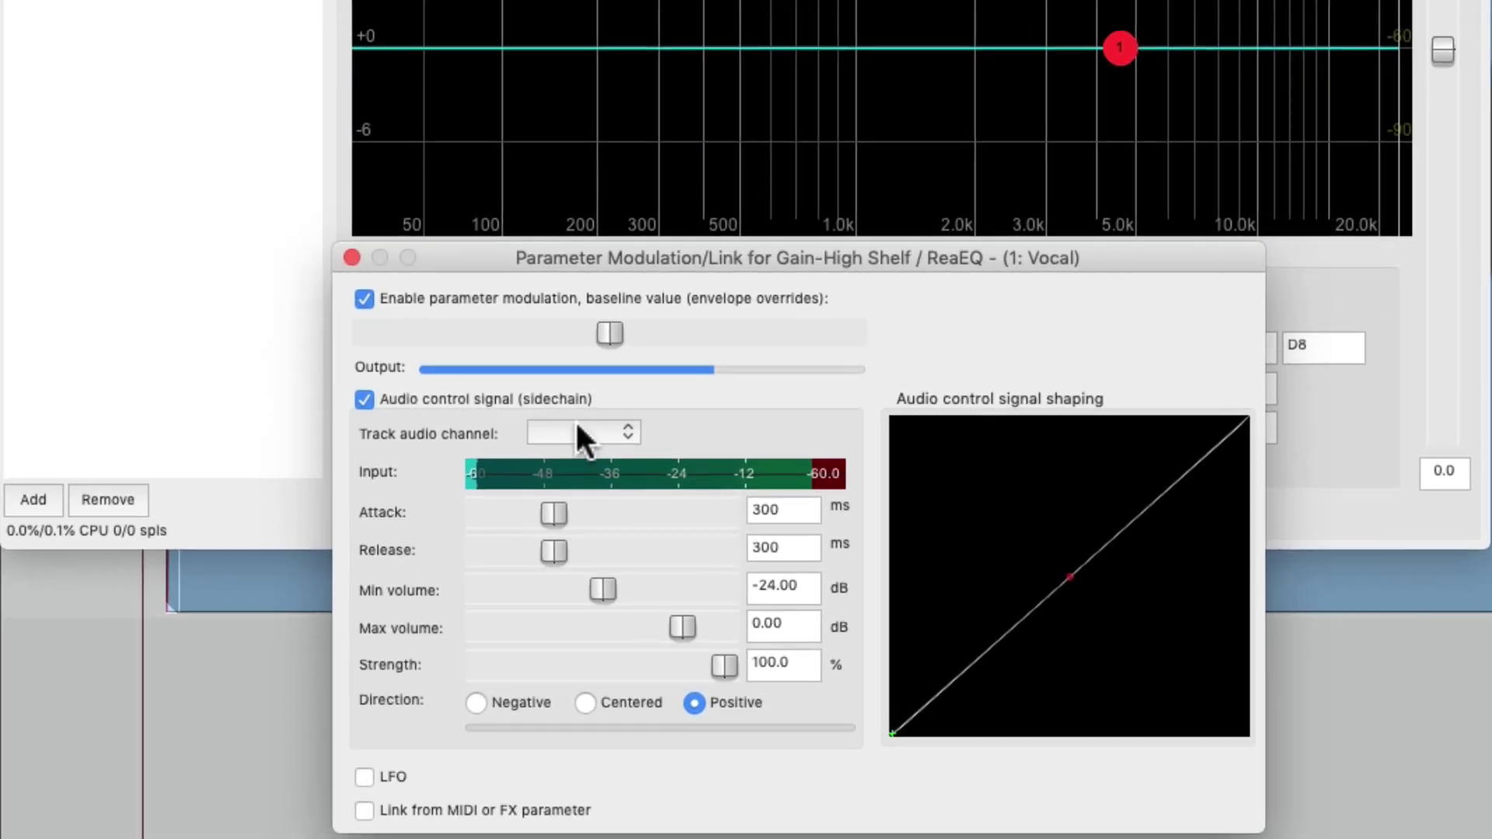
left_click(600, 582)
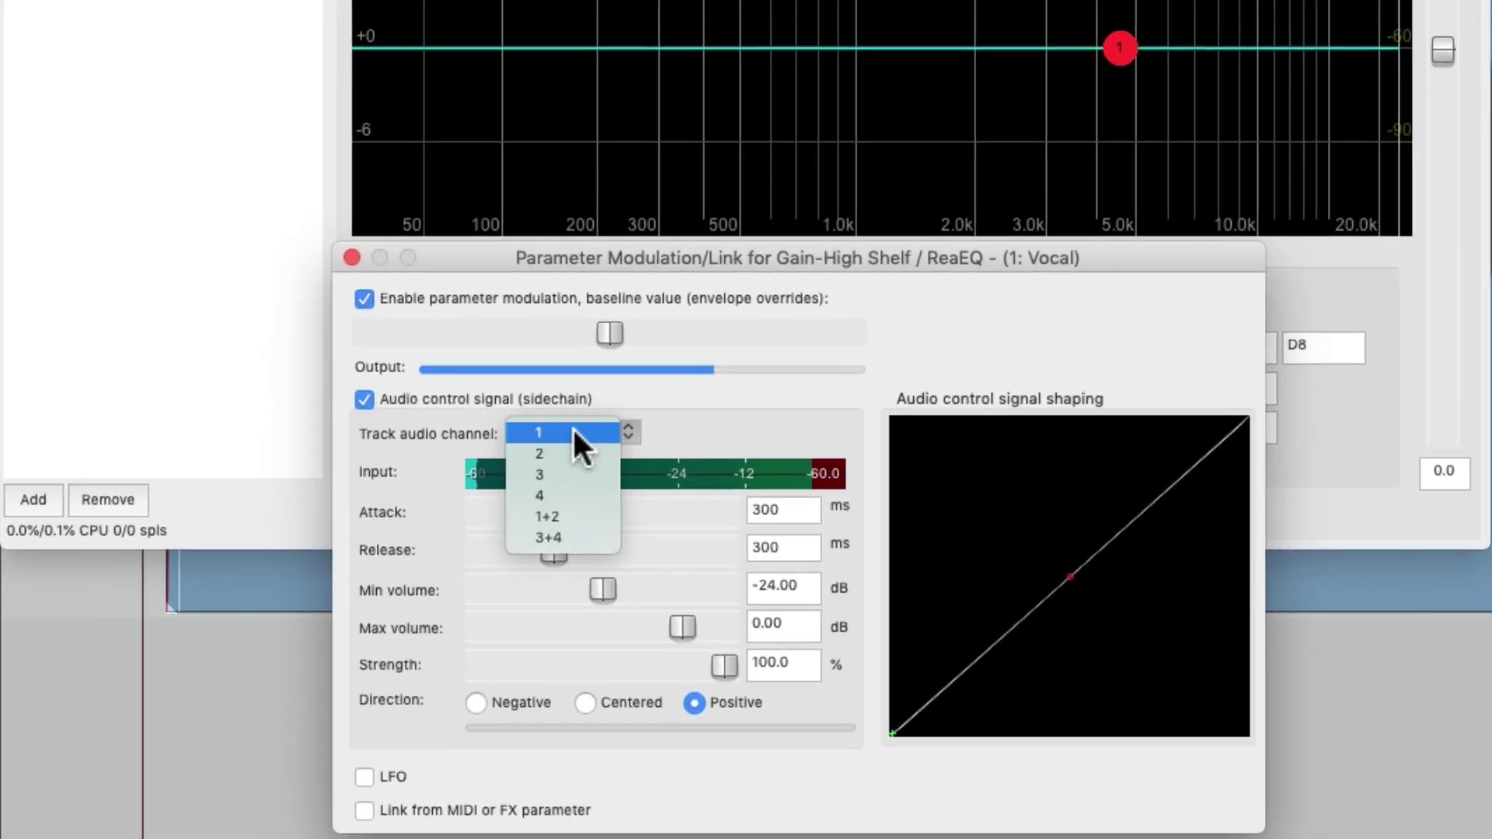
left_click(591, 536)
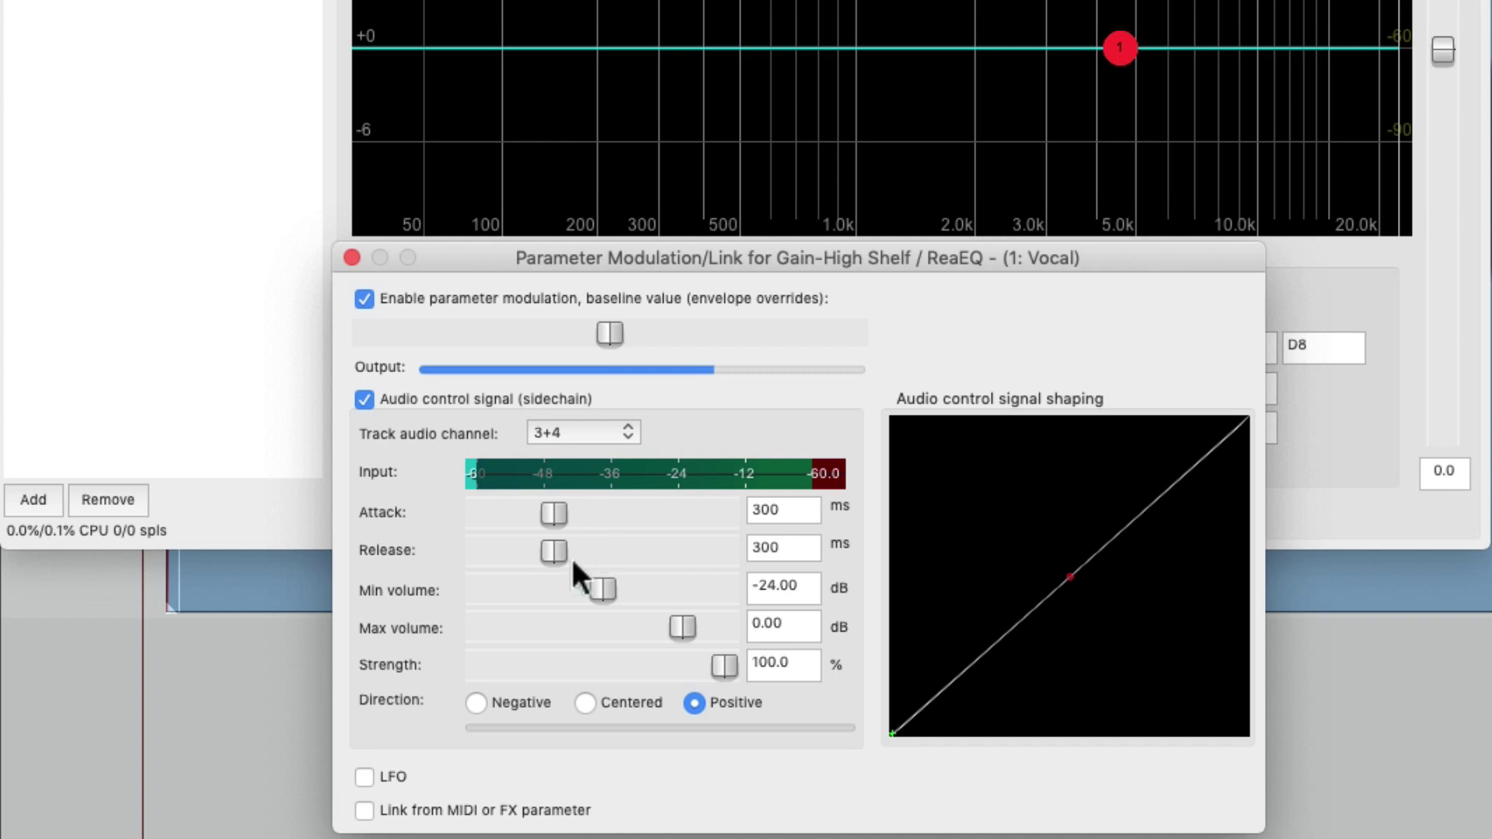
left_click(468, 701)
Keep the modulation direction Negative, shorten the attack to 24 ms, and start playback to test.
left_click(696, 703)
left_click(476, 703)
left_click_drag(554, 515, 498, 549)
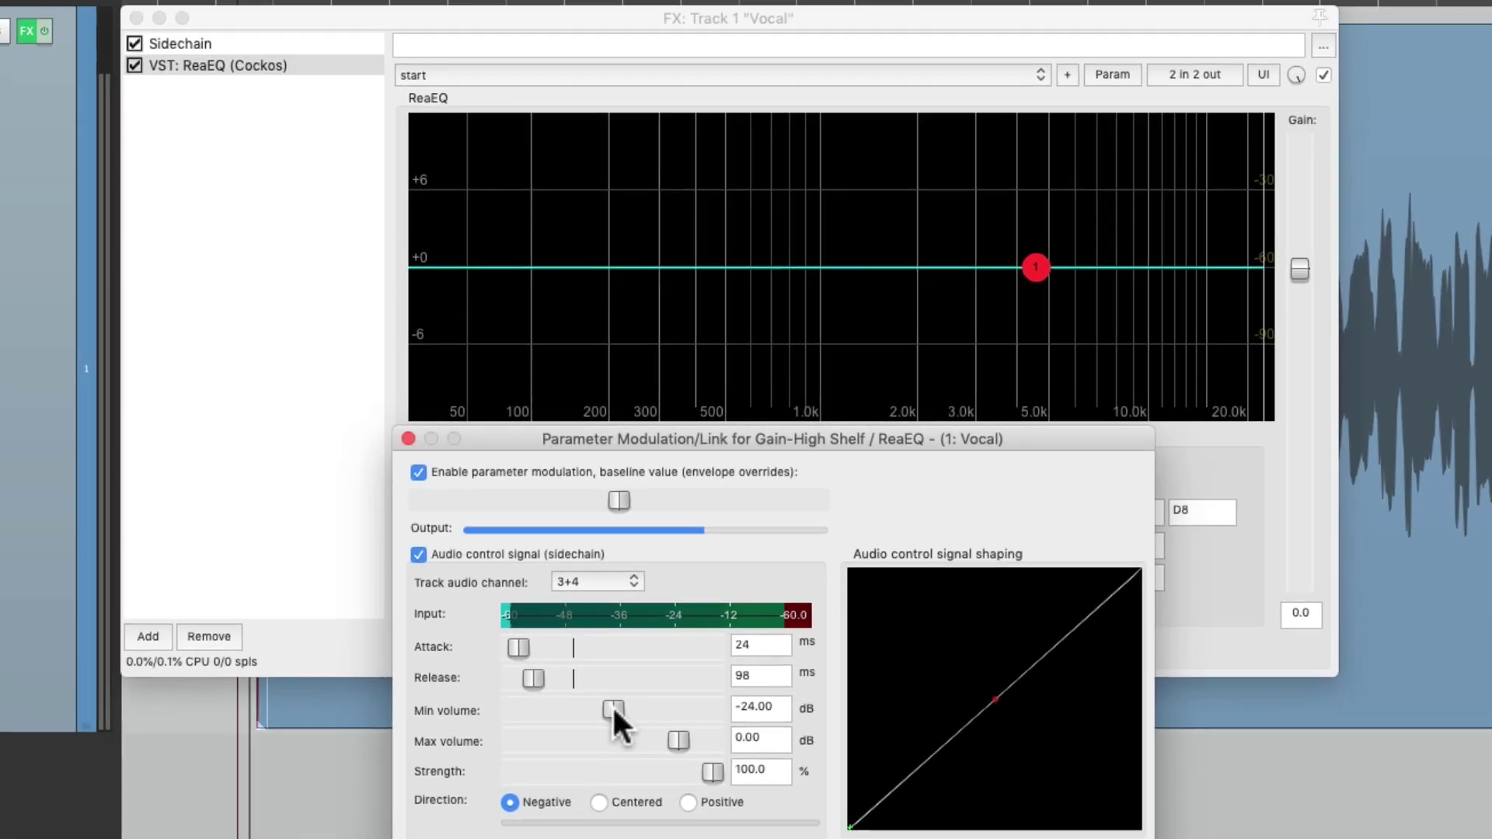
key("space")
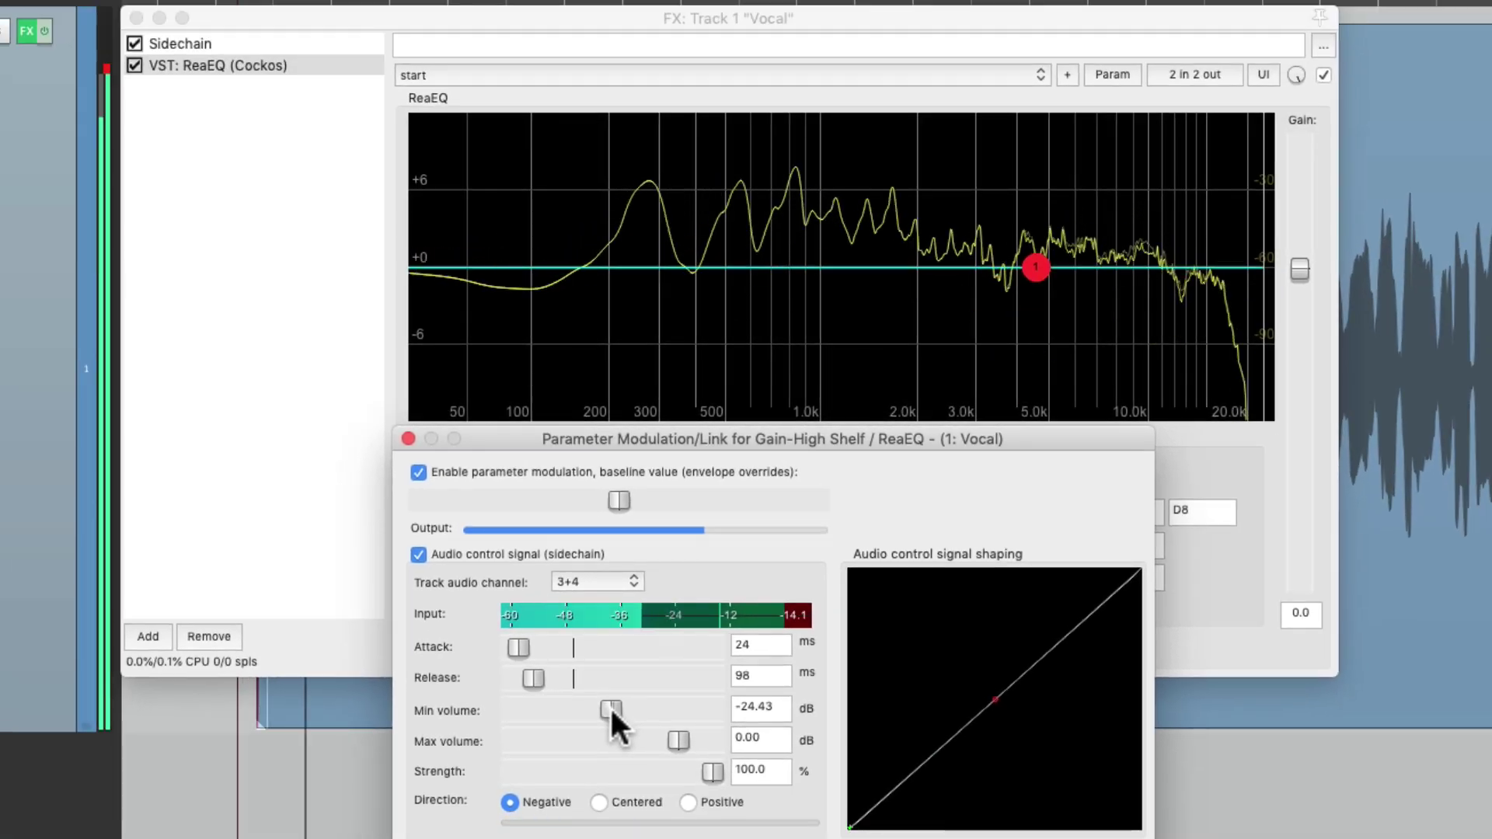
Lower the modulation's minimum volume to -37.68 dB, auditioning the de-essing.
left_click_drag(602, 590, 563, 591)
left_click_drag(584, 717, 576, 720)
key("space")
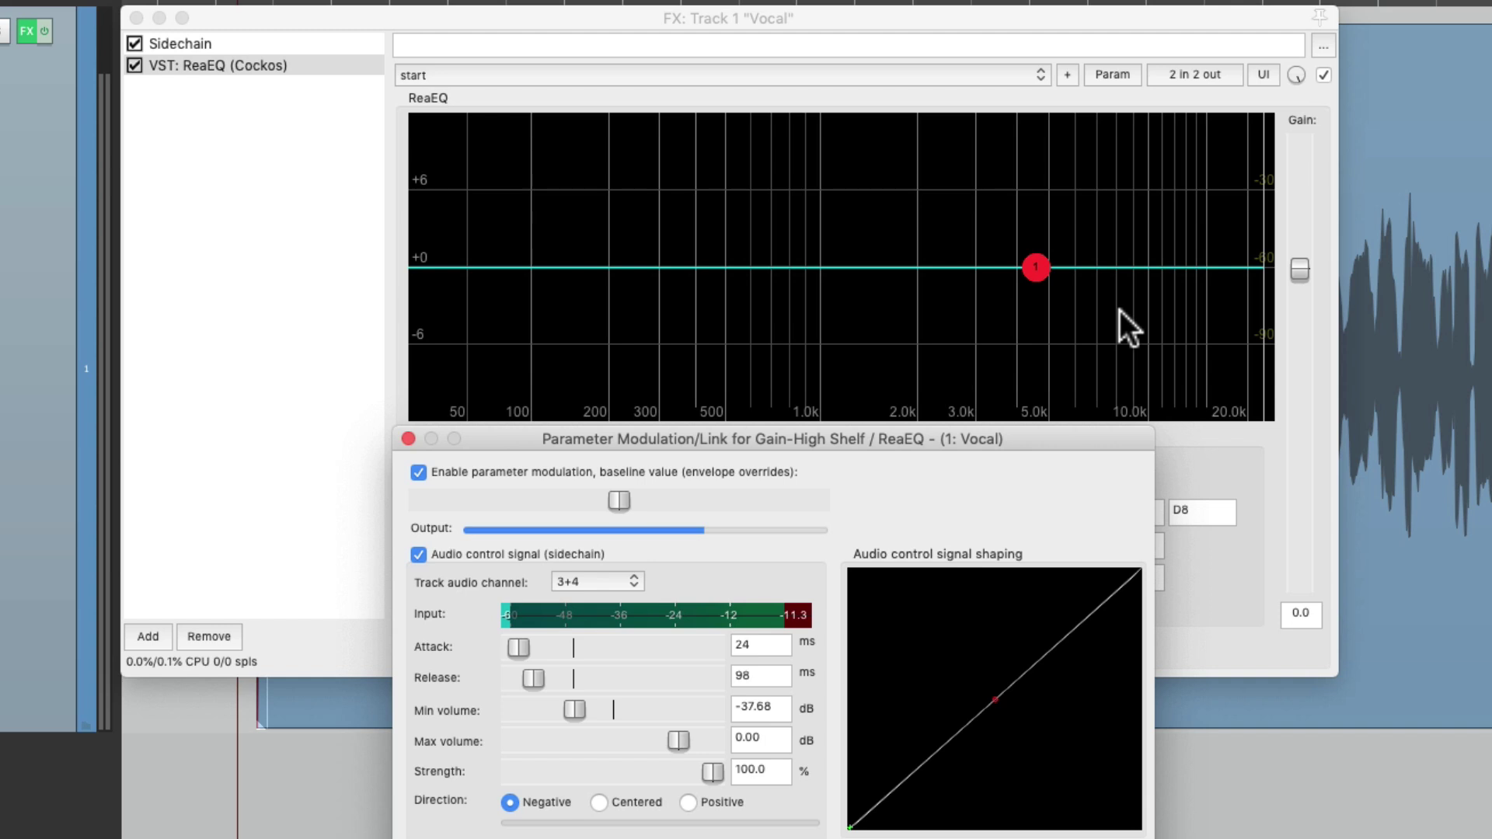
key("space")
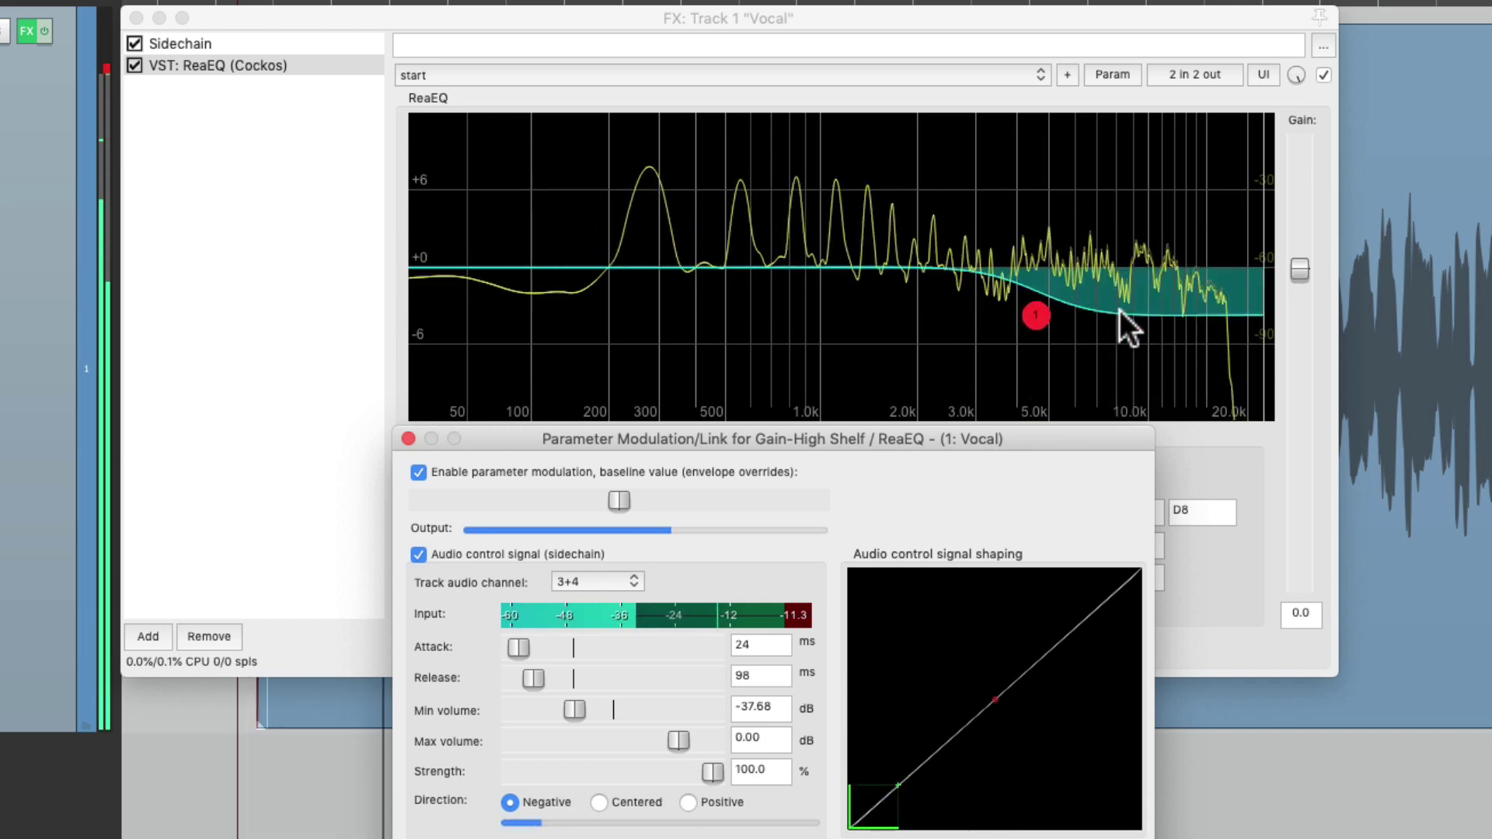
key("space")
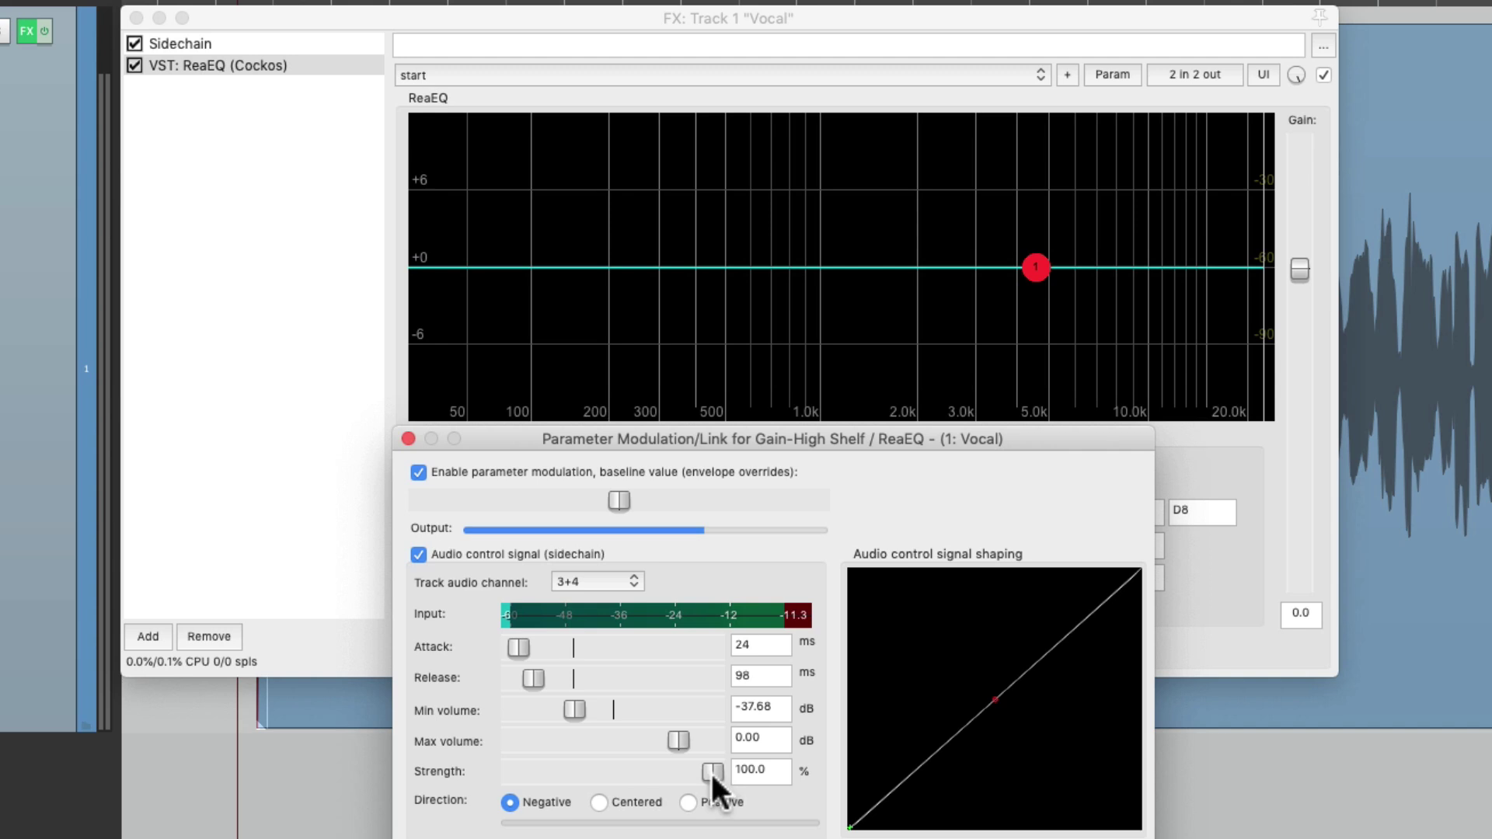
key("space")
Set modulation strength to 25.6% and release to 126 ms, and move the shelf to 5642.7 Hz.
left_click_drag(711, 768, 583, 777)
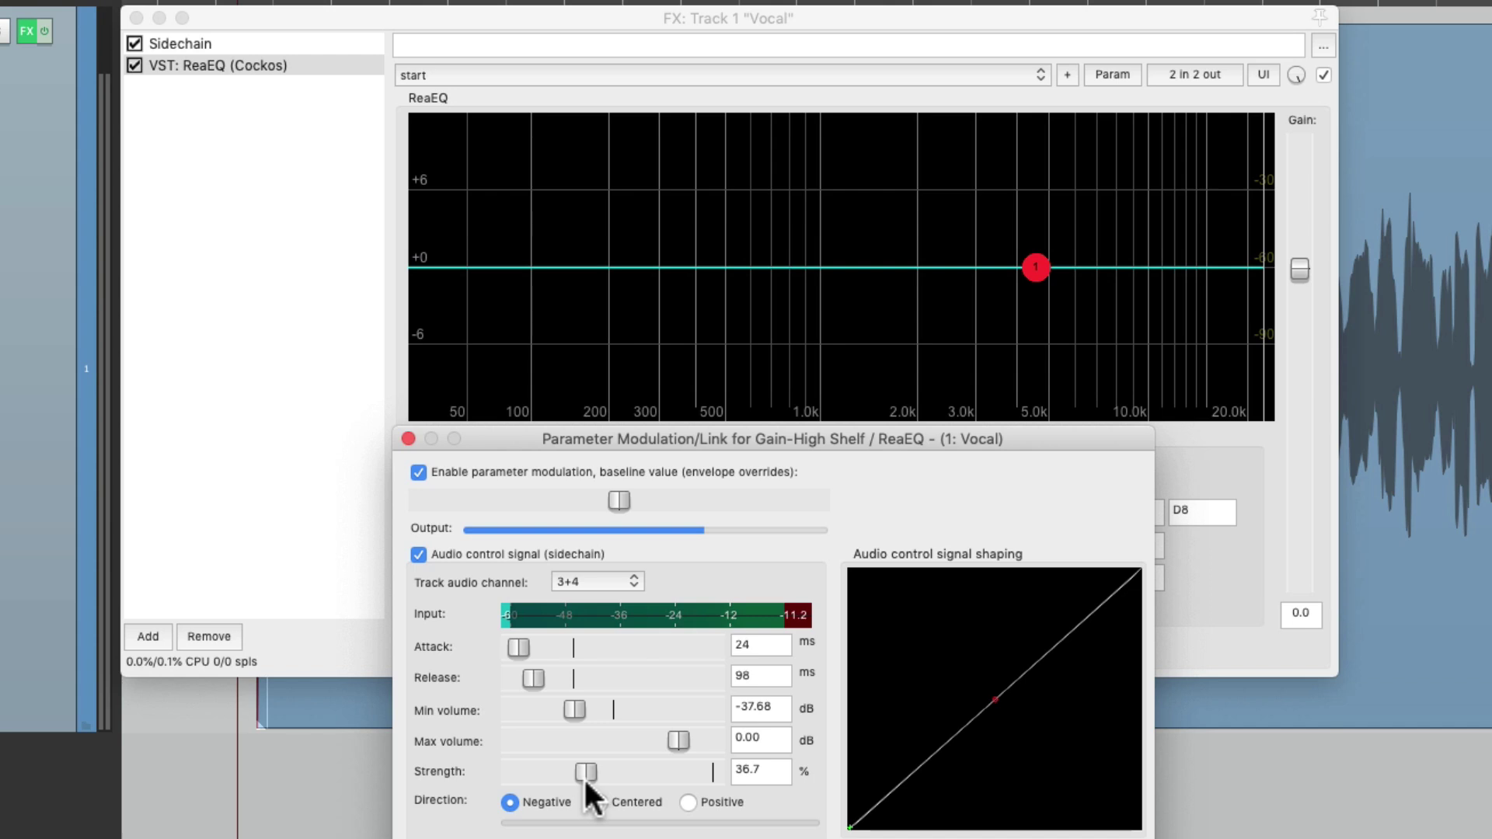
key("space")
left_click_drag(584, 774, 590, 774)
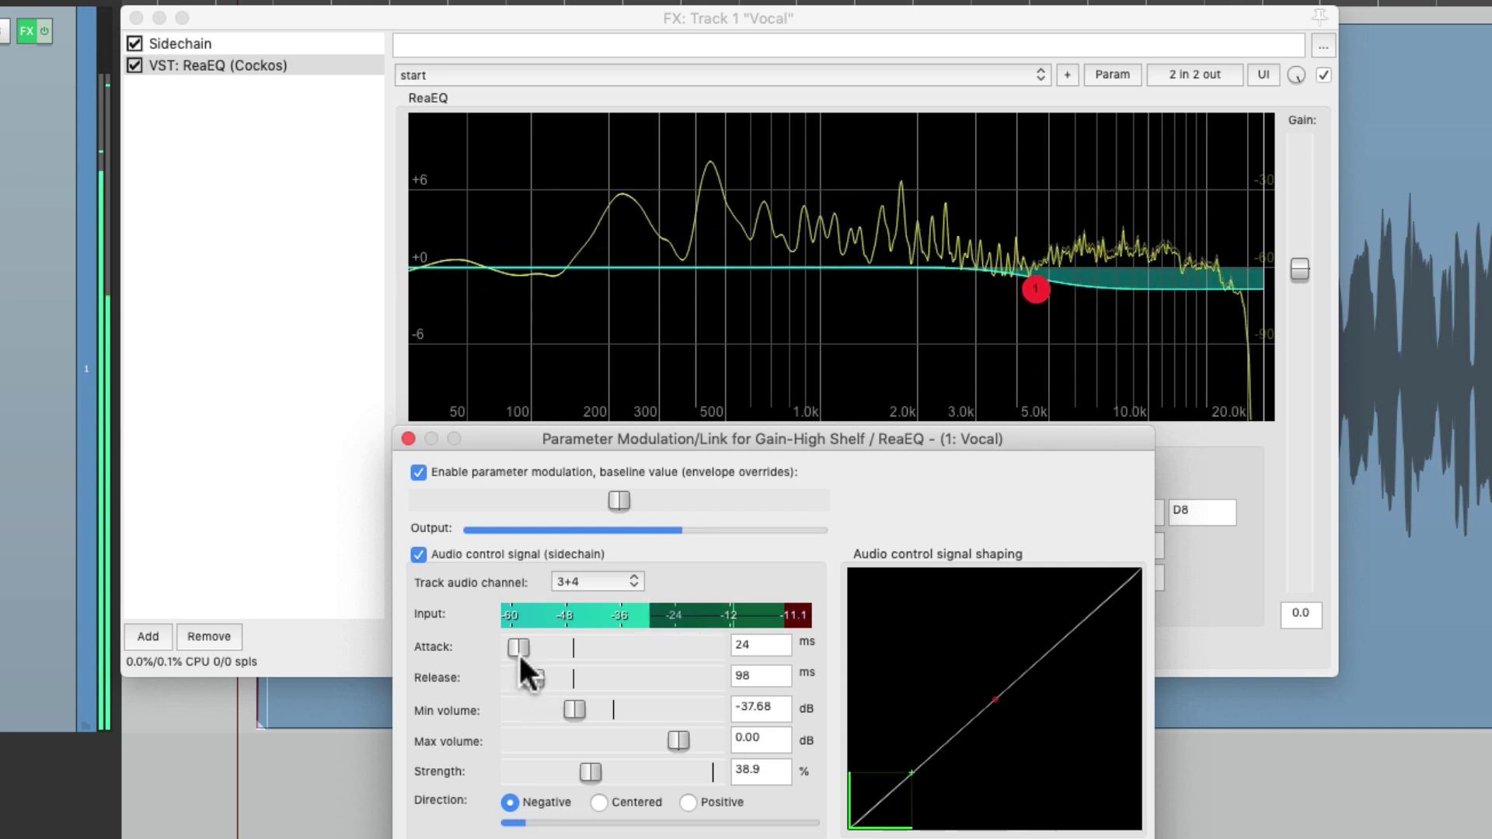
left_click_drag(529, 674, 532, 670)
left_click_drag(584, 770, 562, 771)
scroll(560, 774, "down", 2)
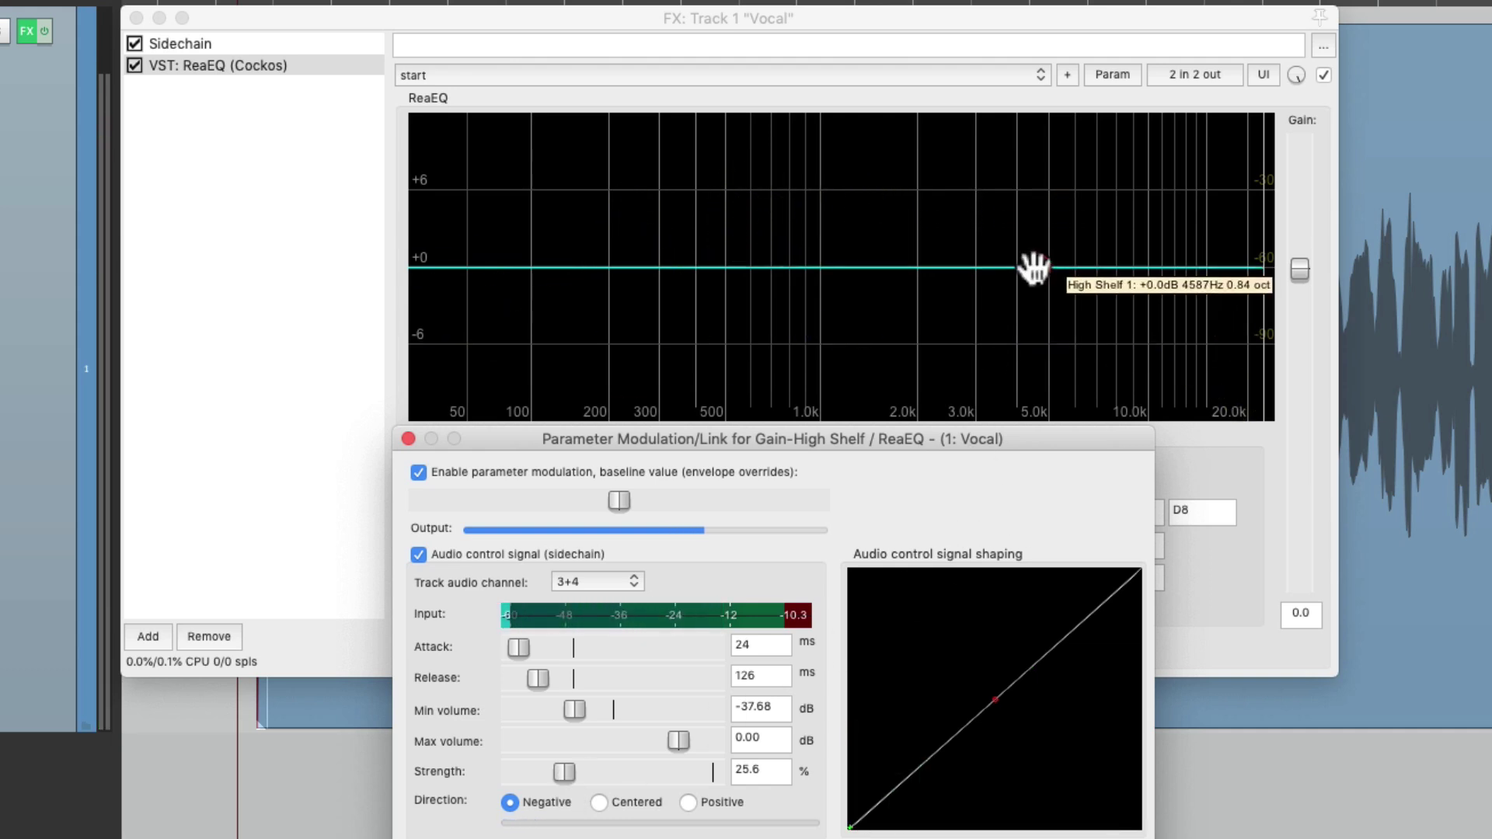
left_click_drag(1034, 269, 1066, 267)
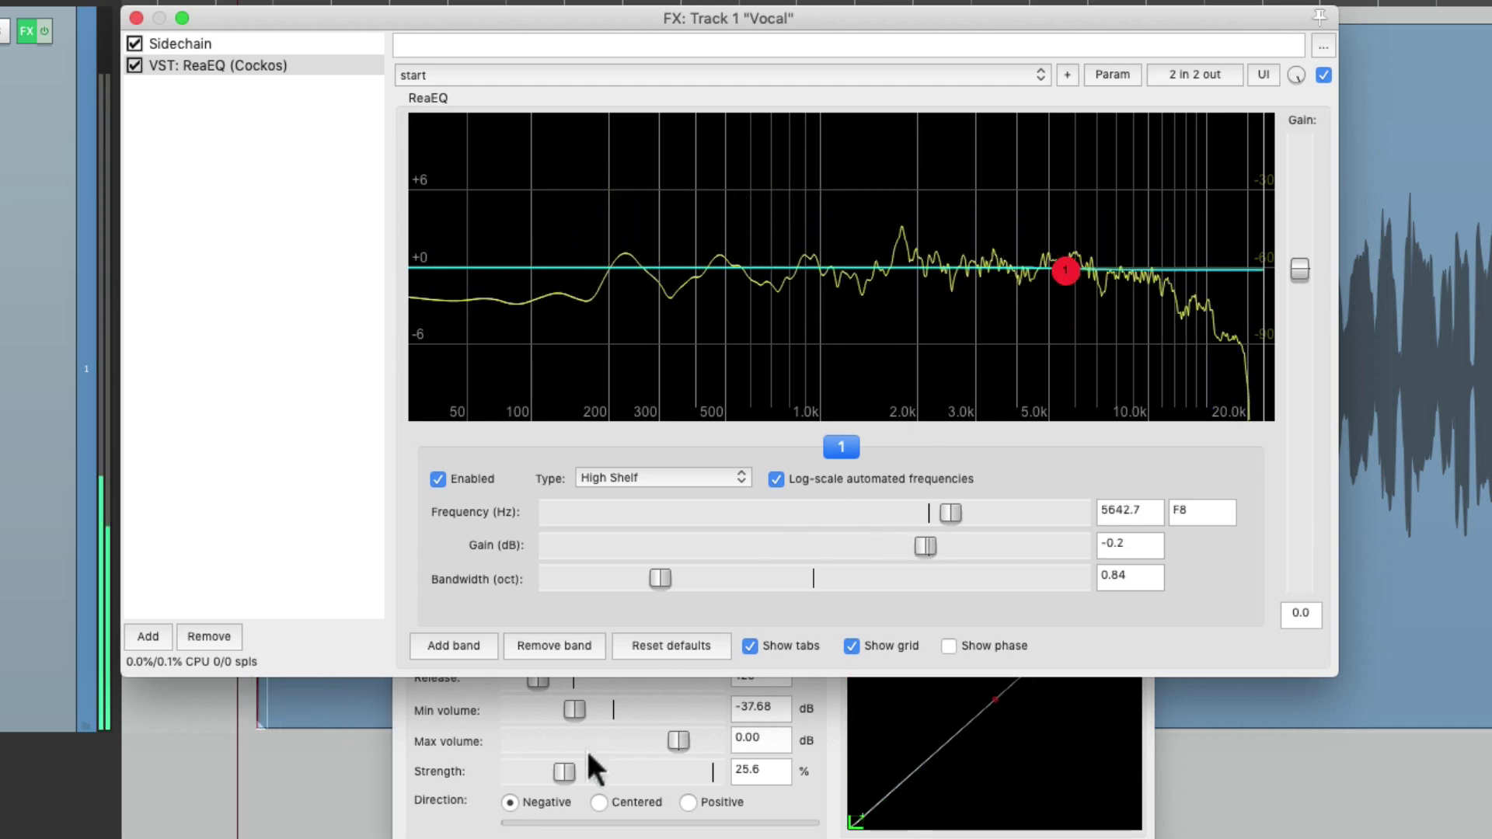
left_click(561, 772)
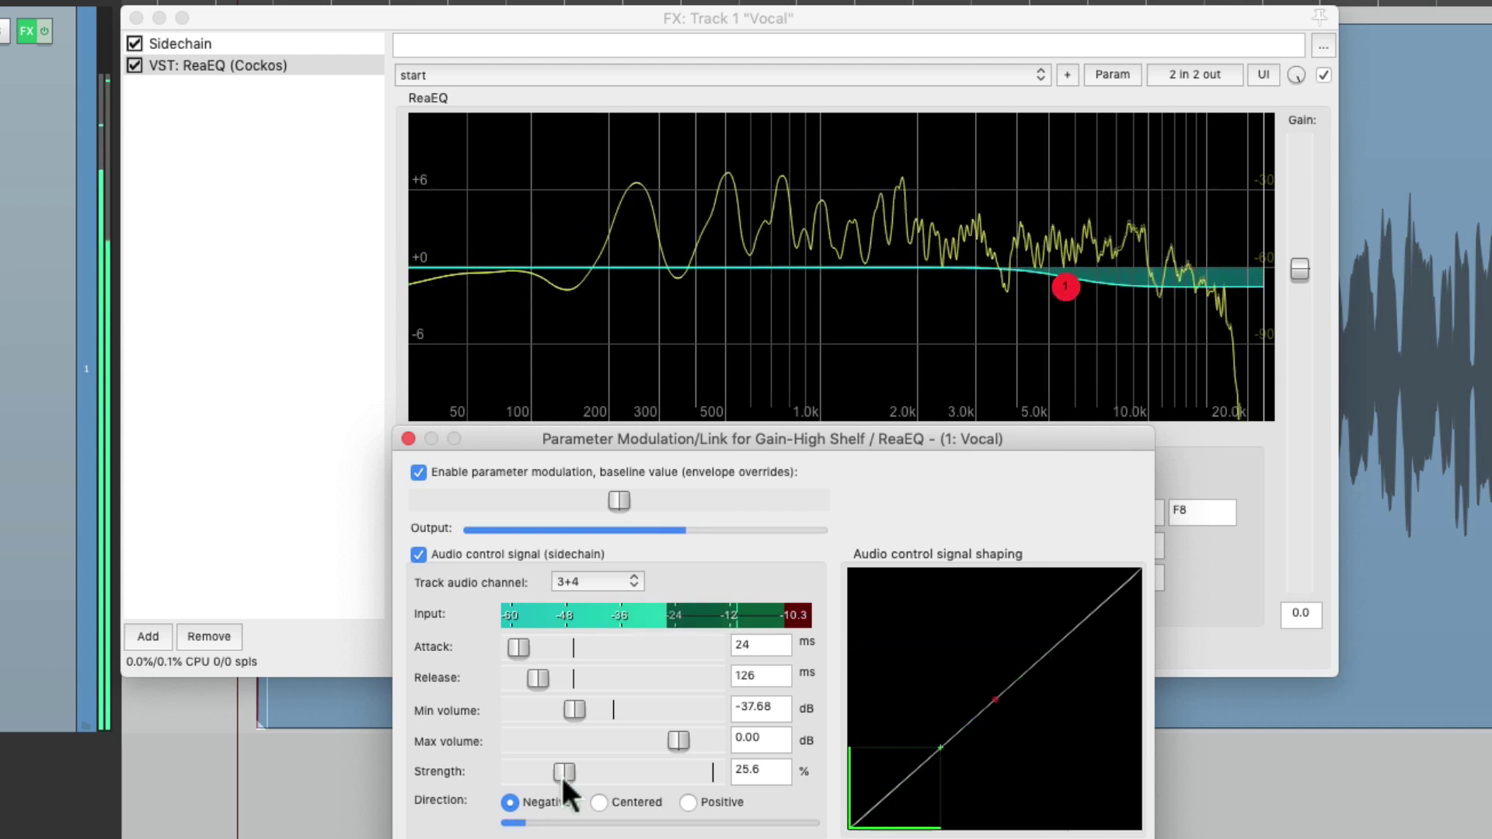
Lower the modulation strength to 19.8% and compare the vocal with its FX bypassed and re-enabled.
left_click_drag(561, 773, 549, 777)
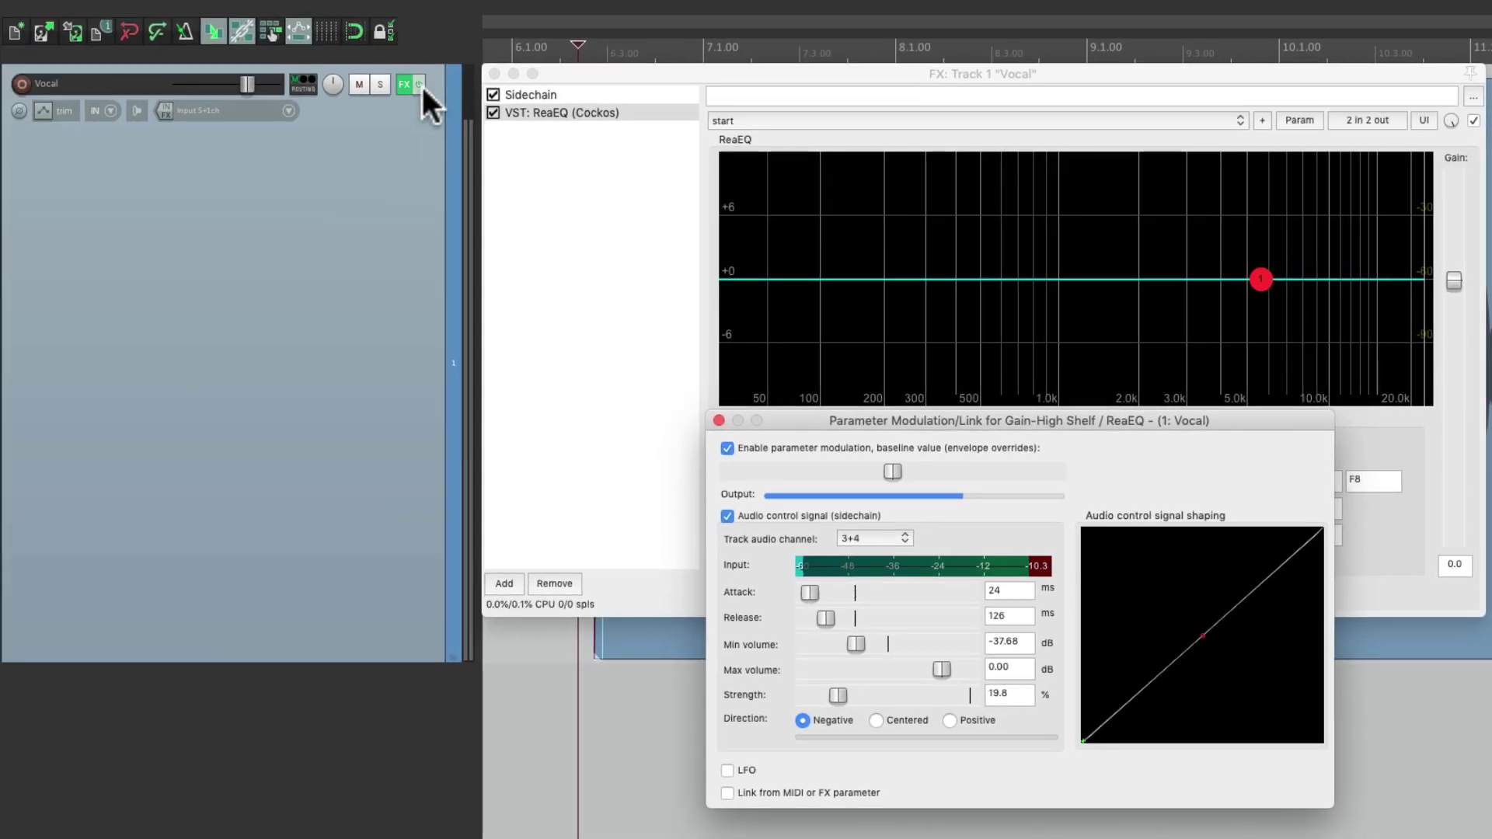
left_click(45, 31)
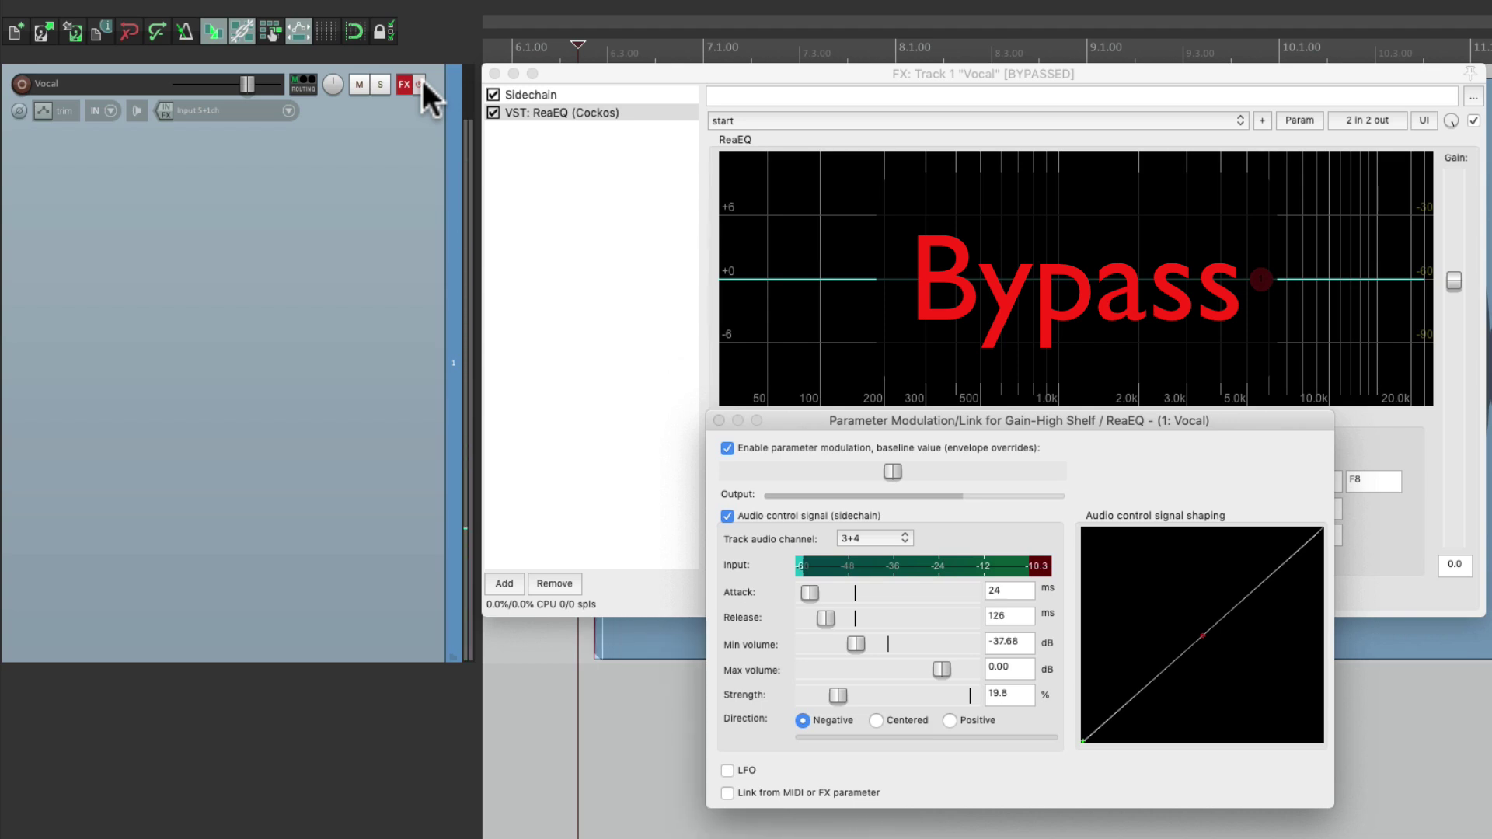
left_click(422, 80)
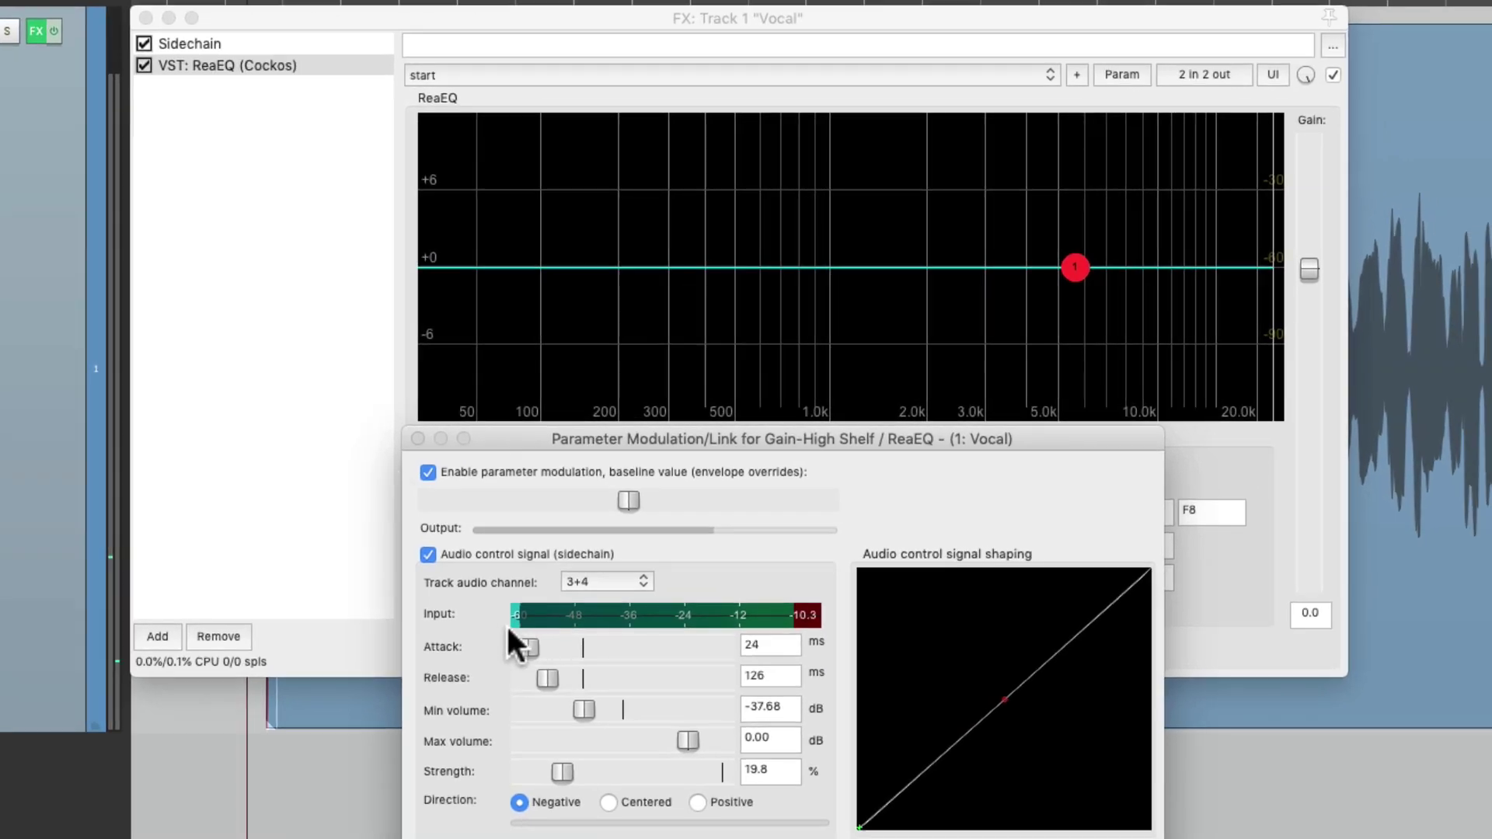
While auditioning playback, set gain modulation to 6 ms attack, 125 ms release and 26.0% strength.
left_click_drag(524, 641, 519, 646)
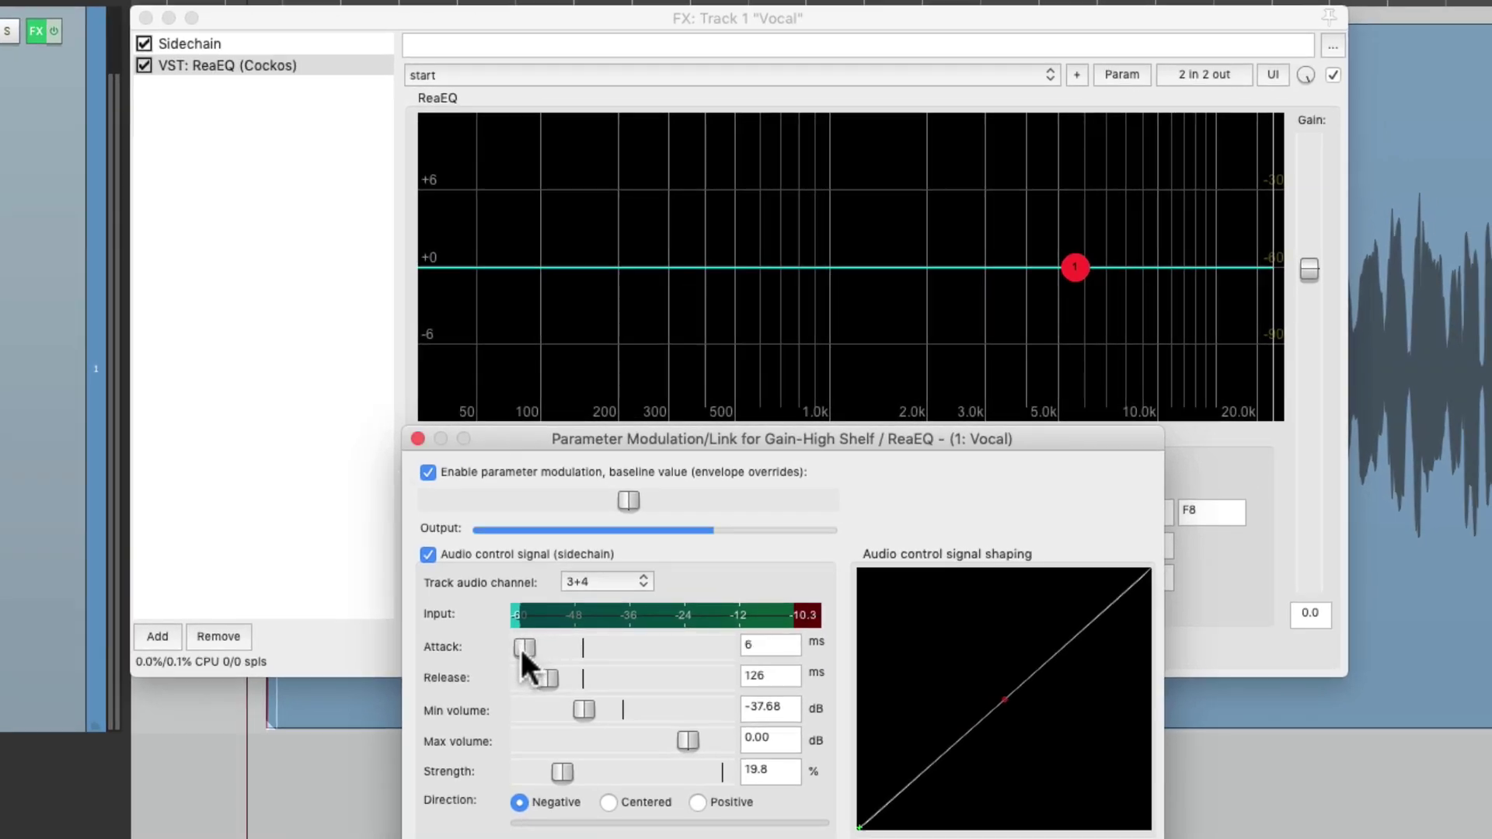
key("space")
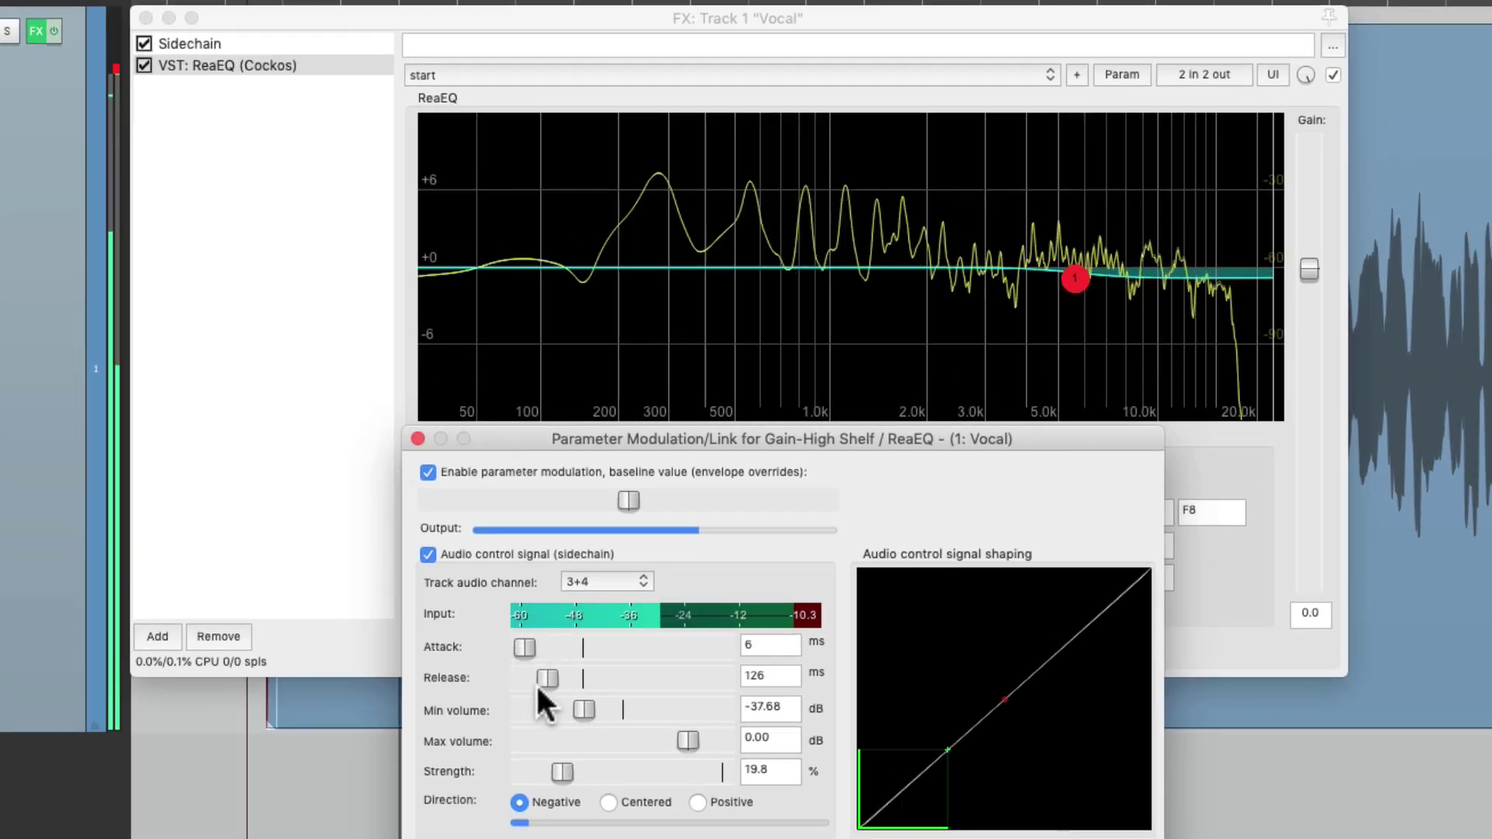
left_click_drag(536, 682, 539, 684)
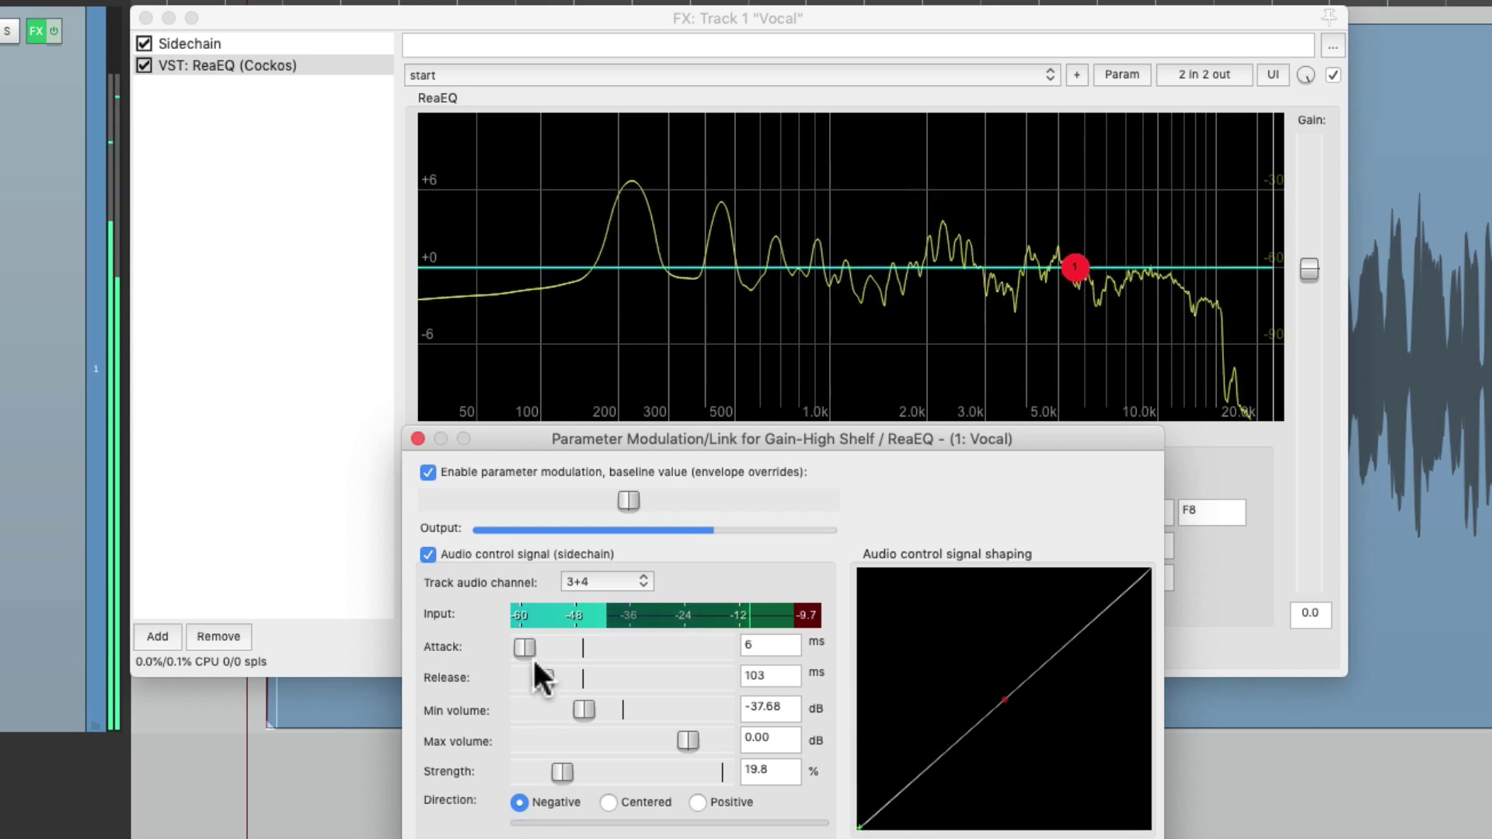
left_click_drag(561, 767, 571, 769)
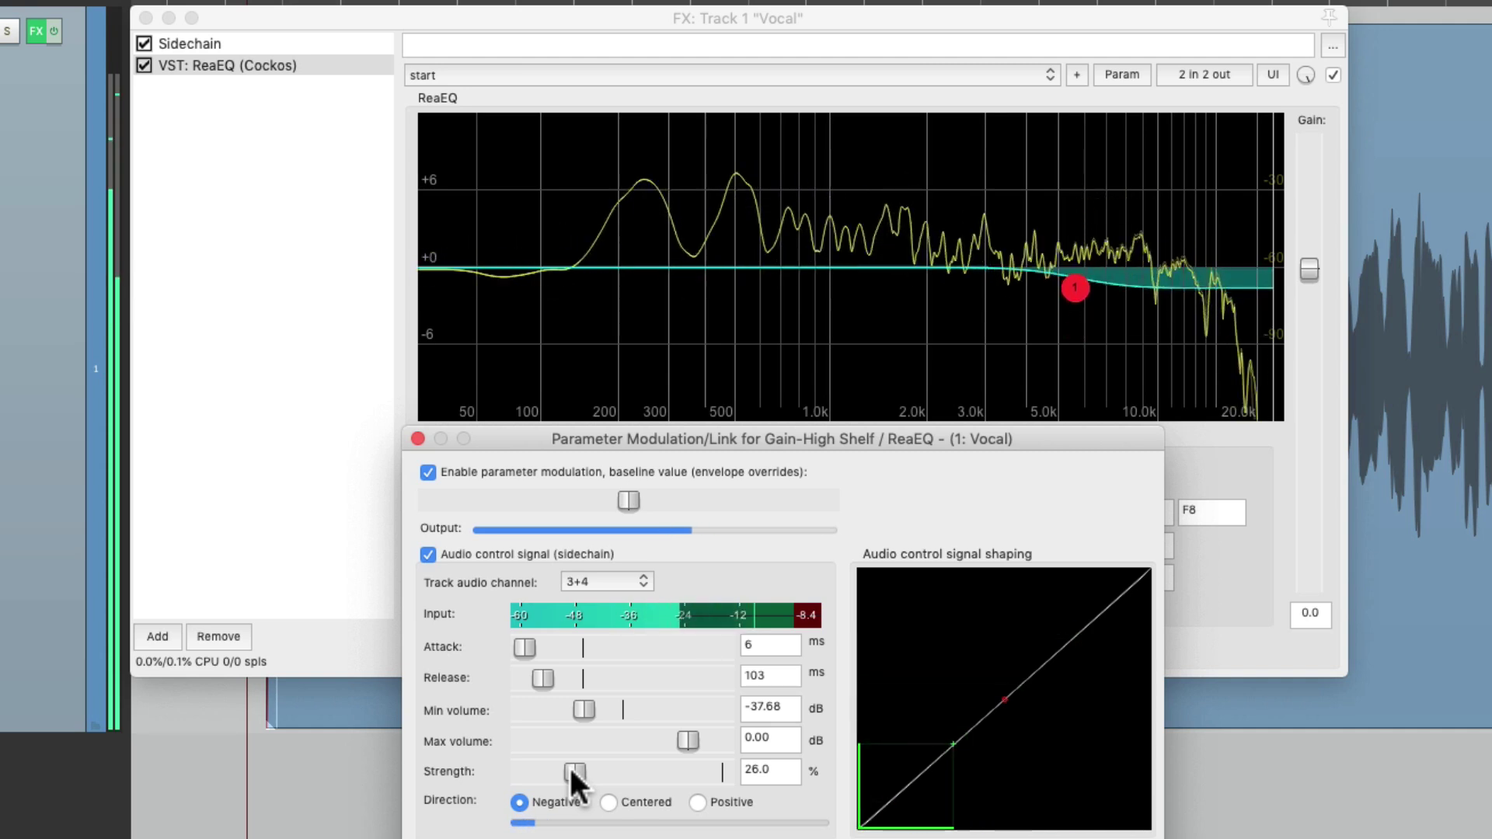
key("space")
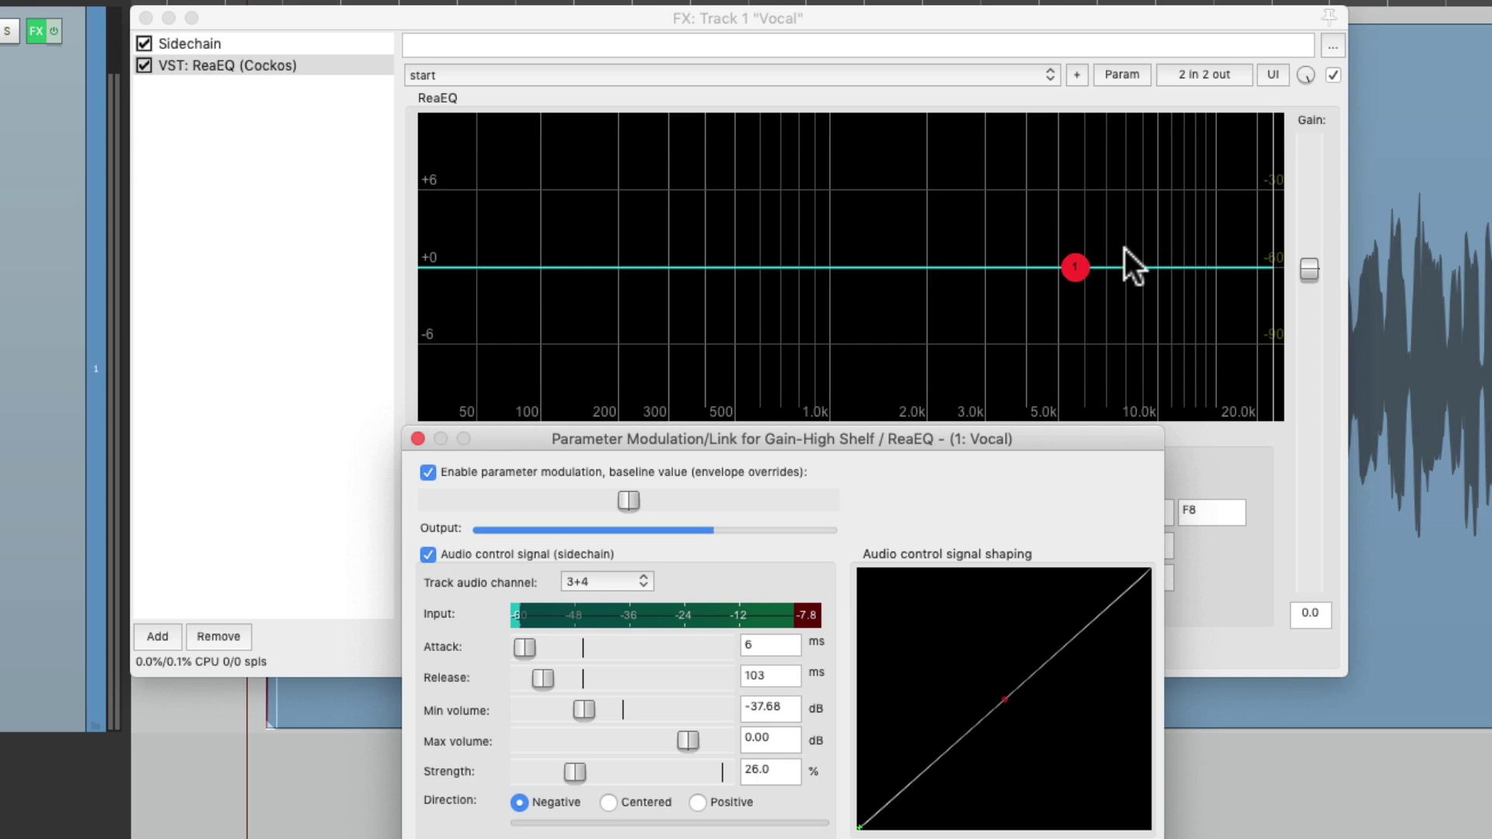
key("space")
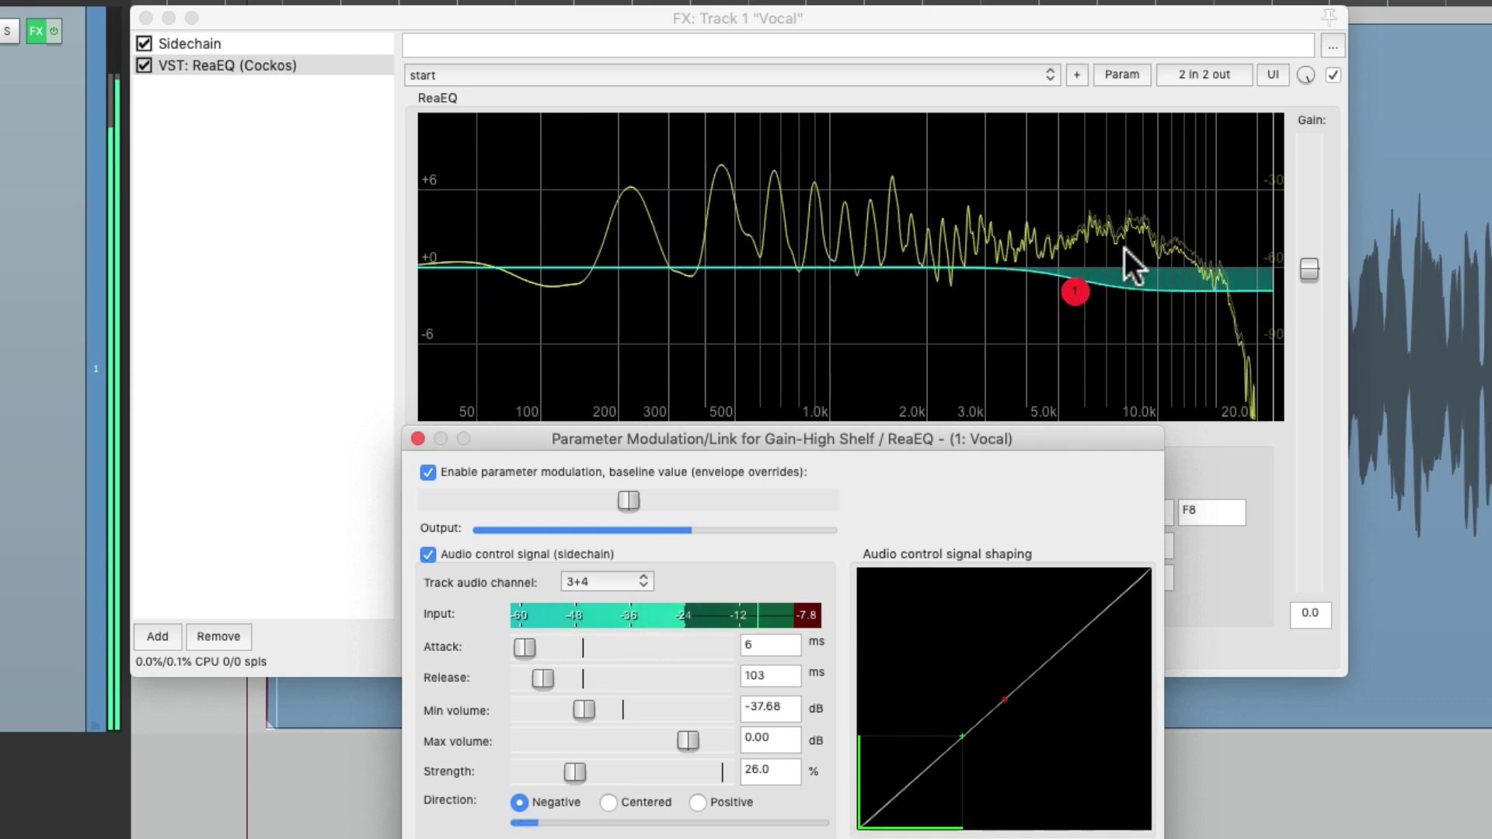
key("space")
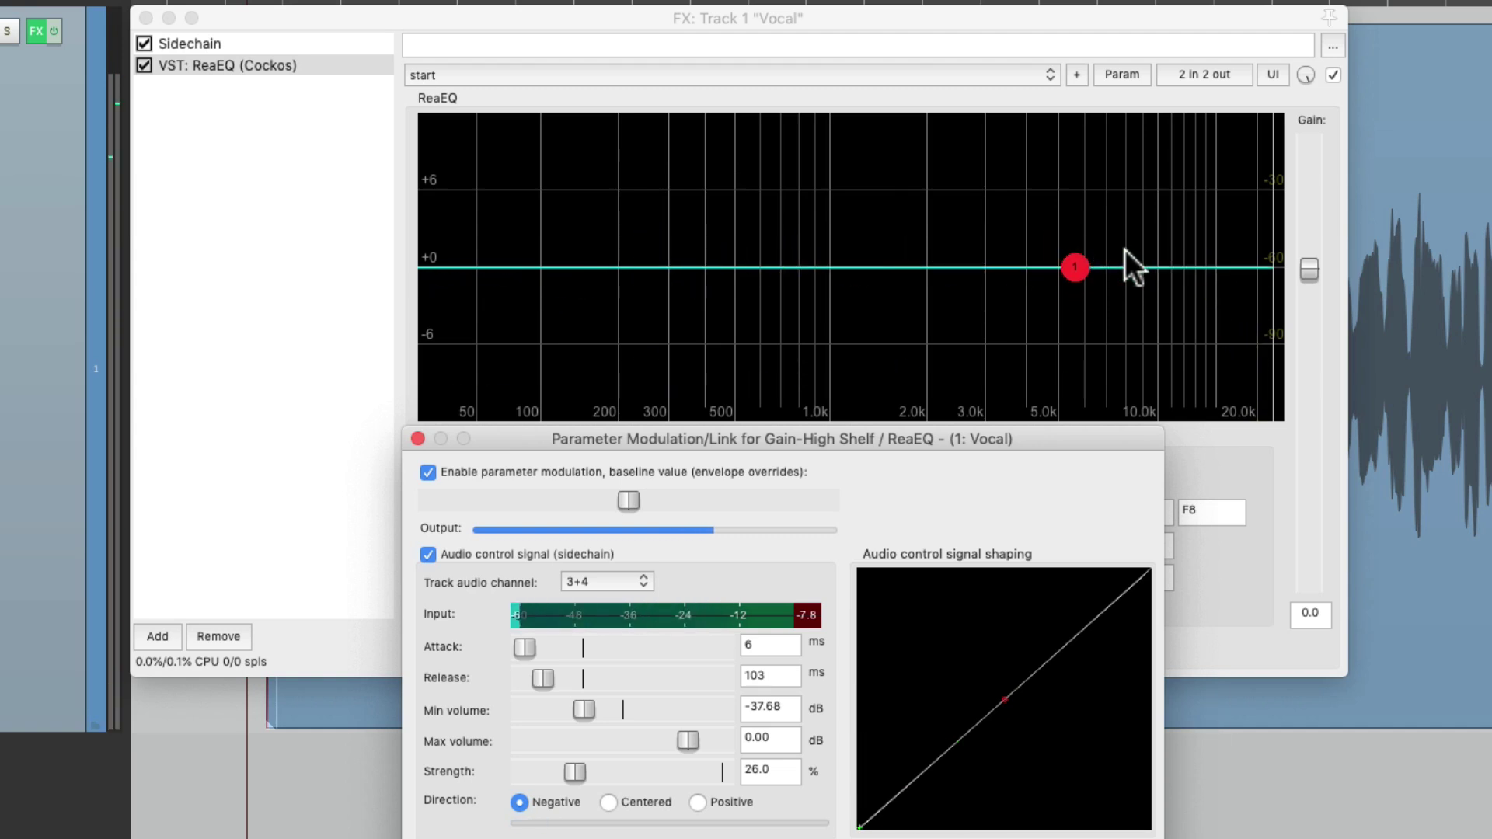
key("Right")
Save all of the Vocal track's FX as the chain 'De-Esser - Dynamic EQ'.
left_click(338, 333)
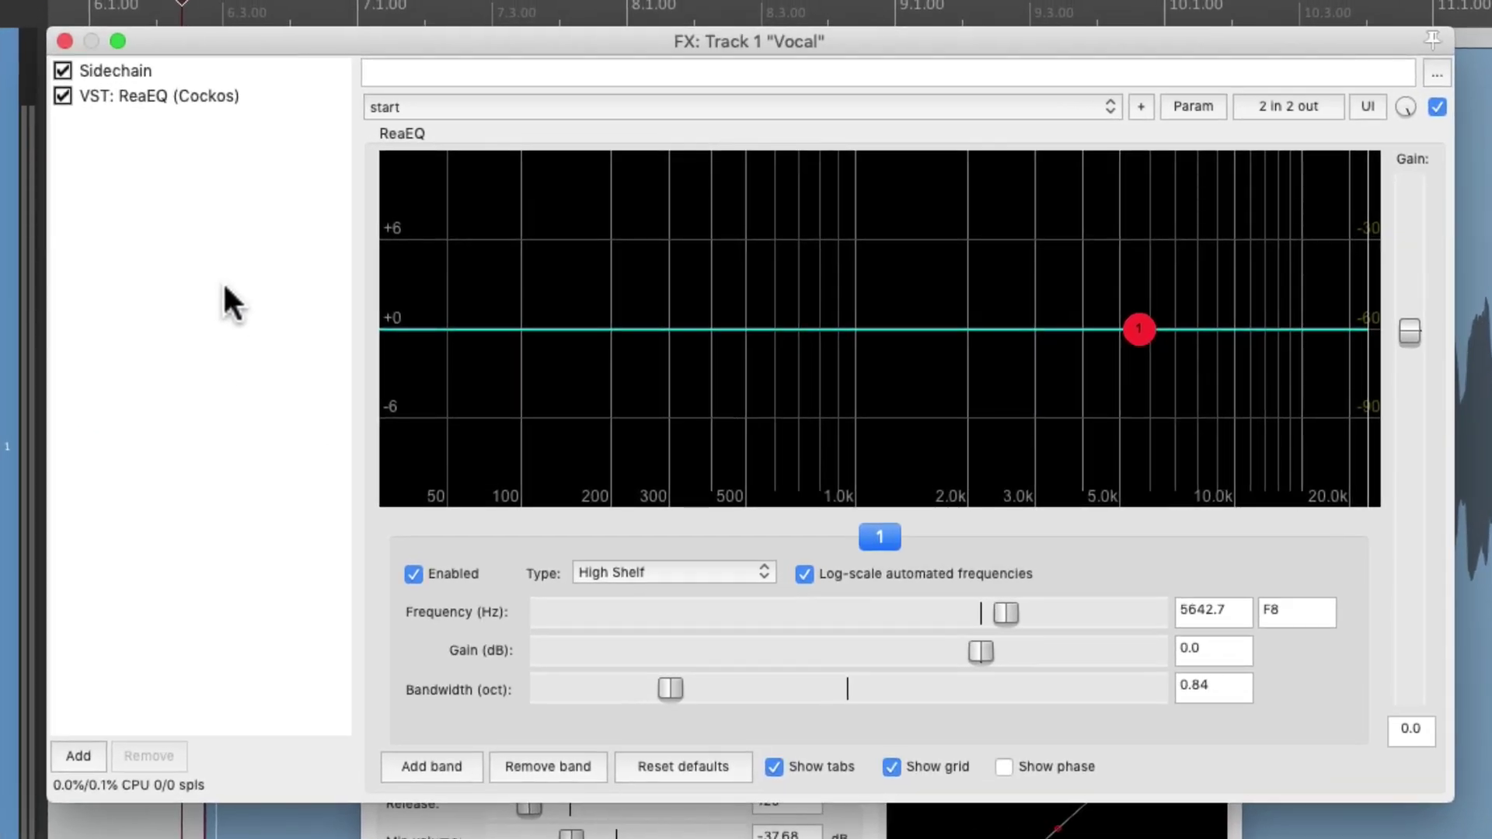
right_click(223, 286)
mouse_move(246, 348)
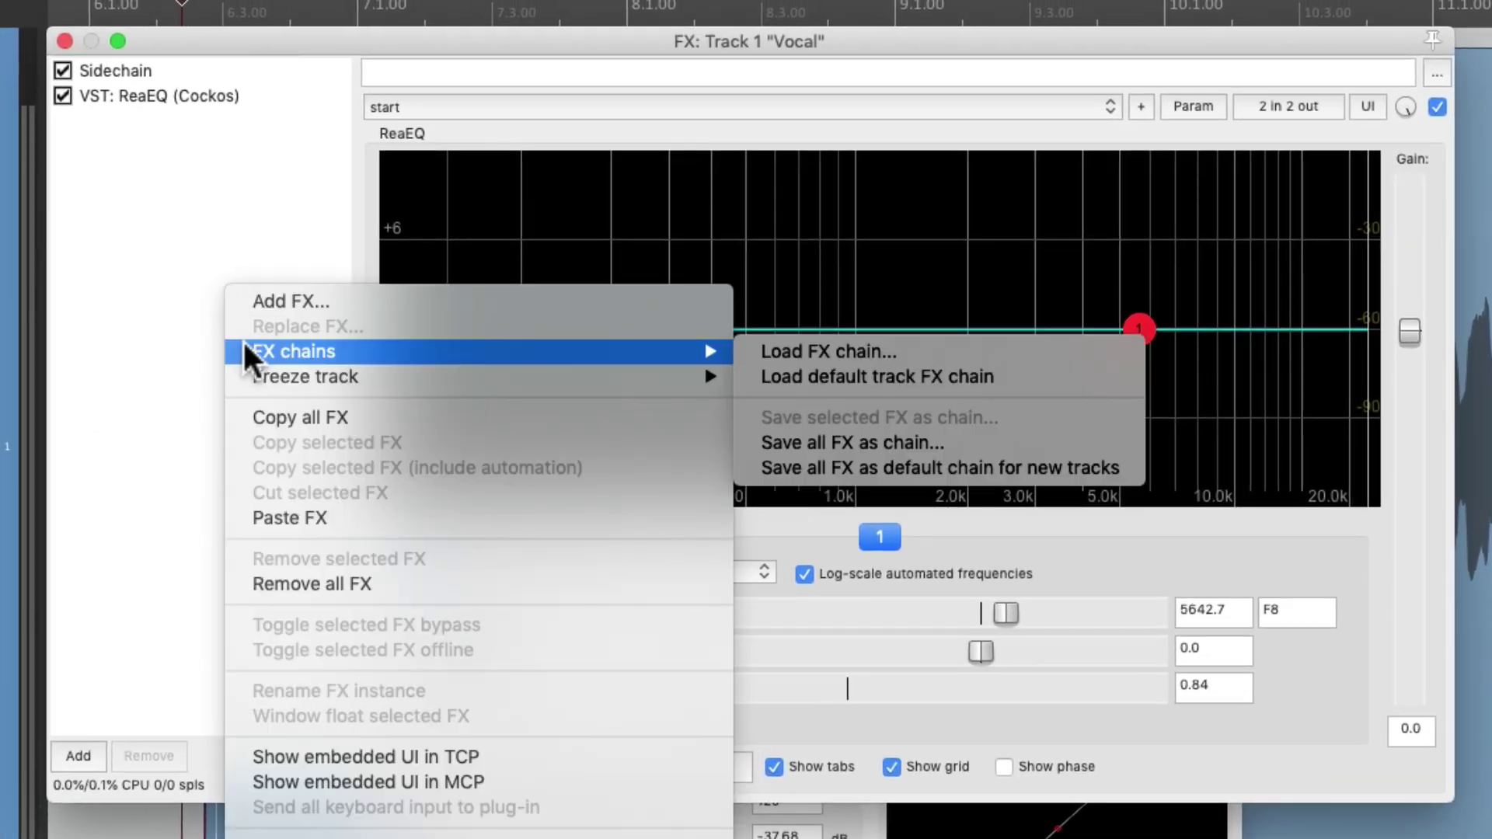
left_click(984, 449)
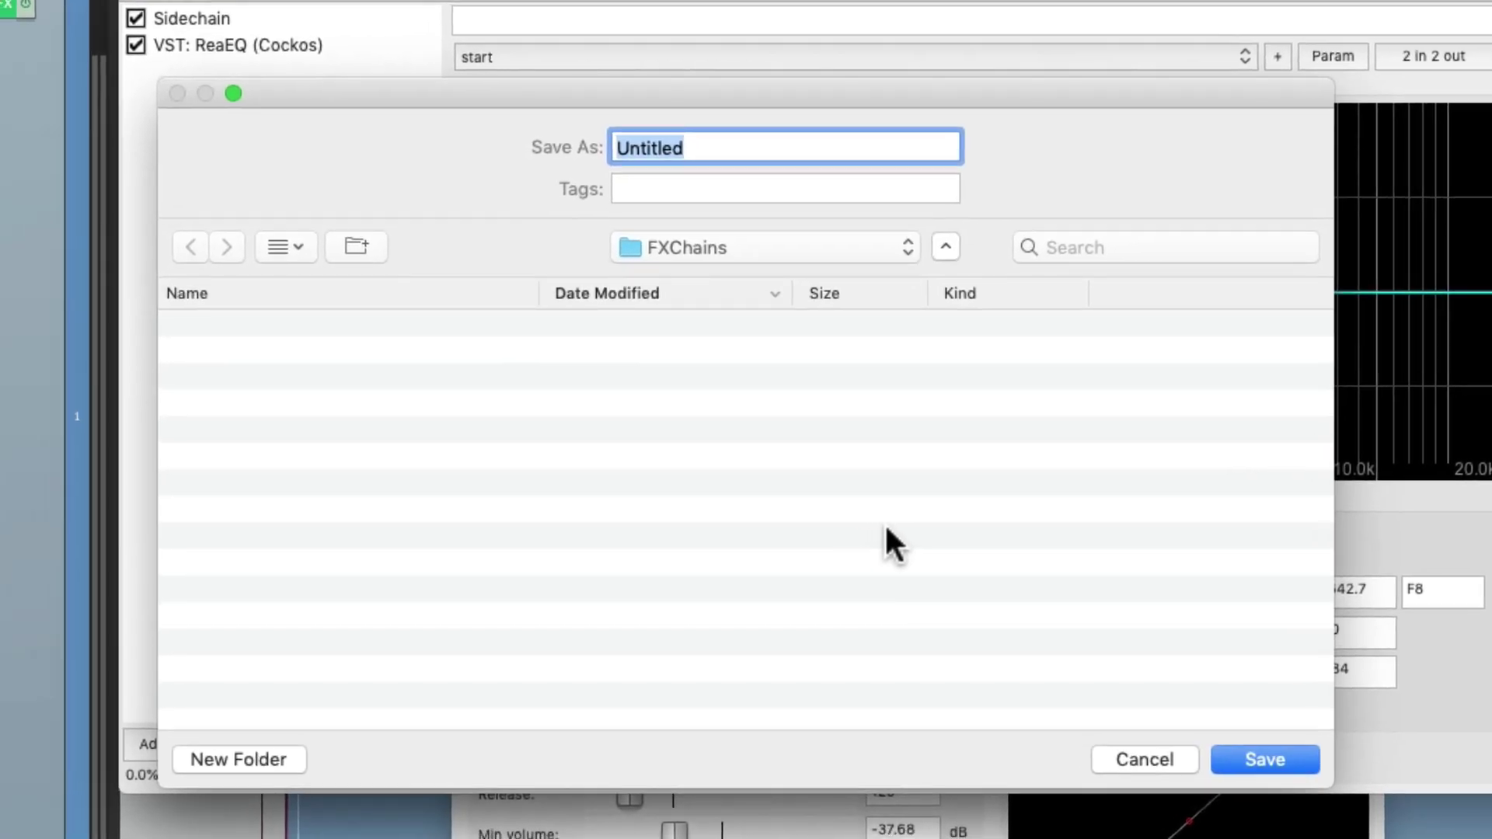
type("De-Esser")
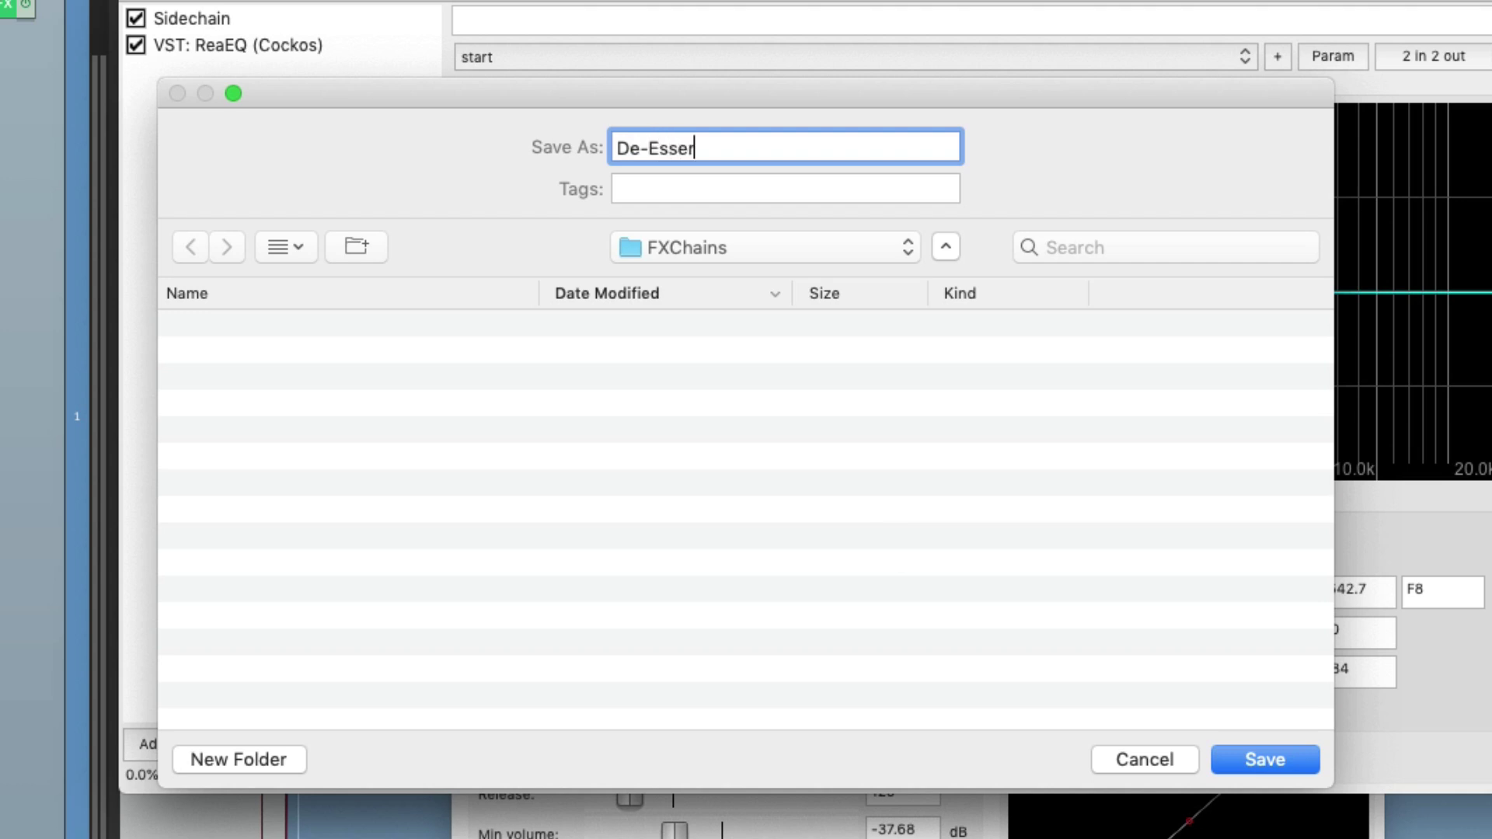
type(" - Dynamic EQ")
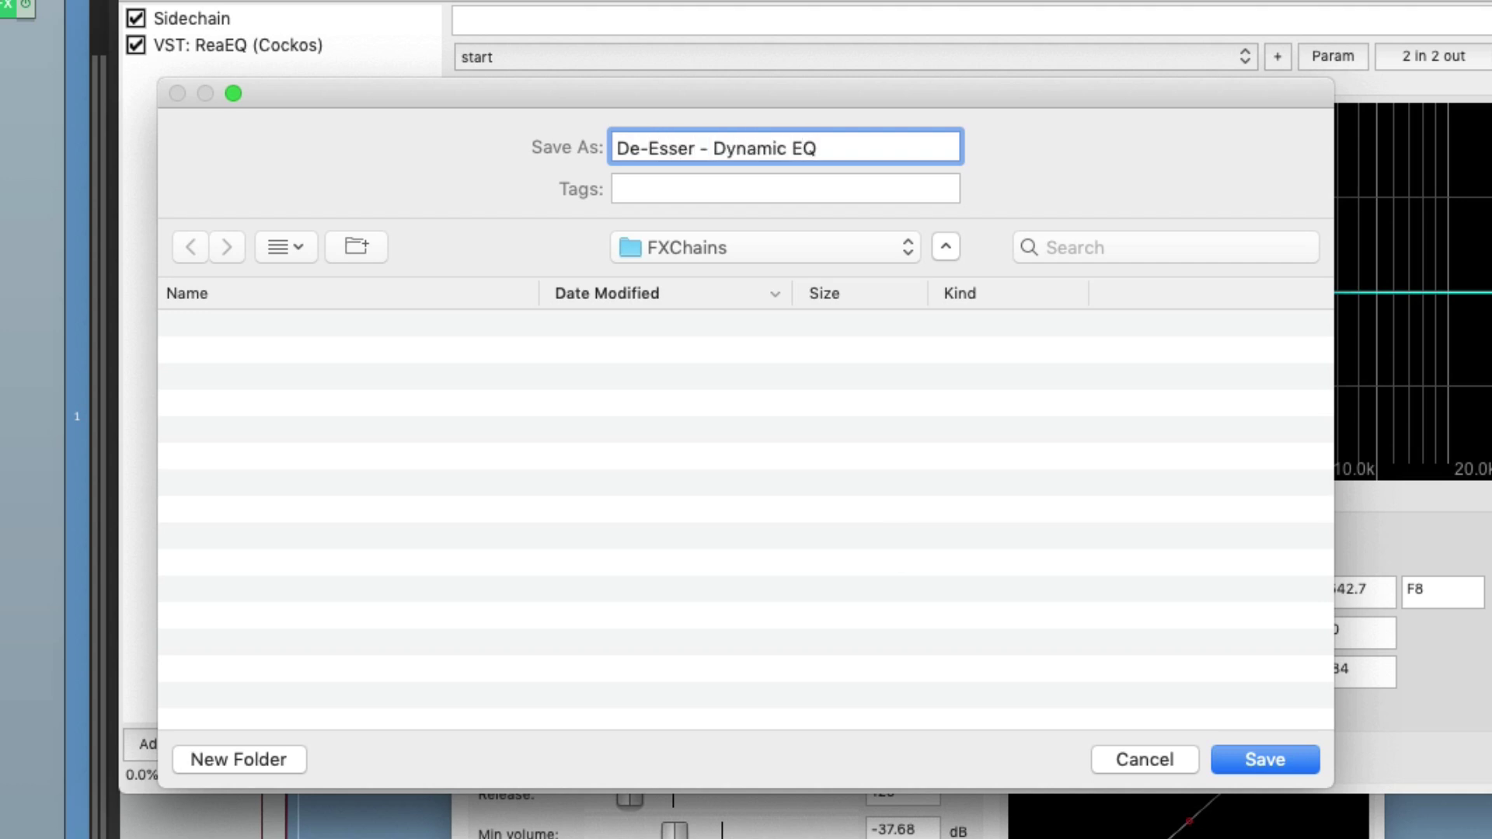
left_click(1246, 755)
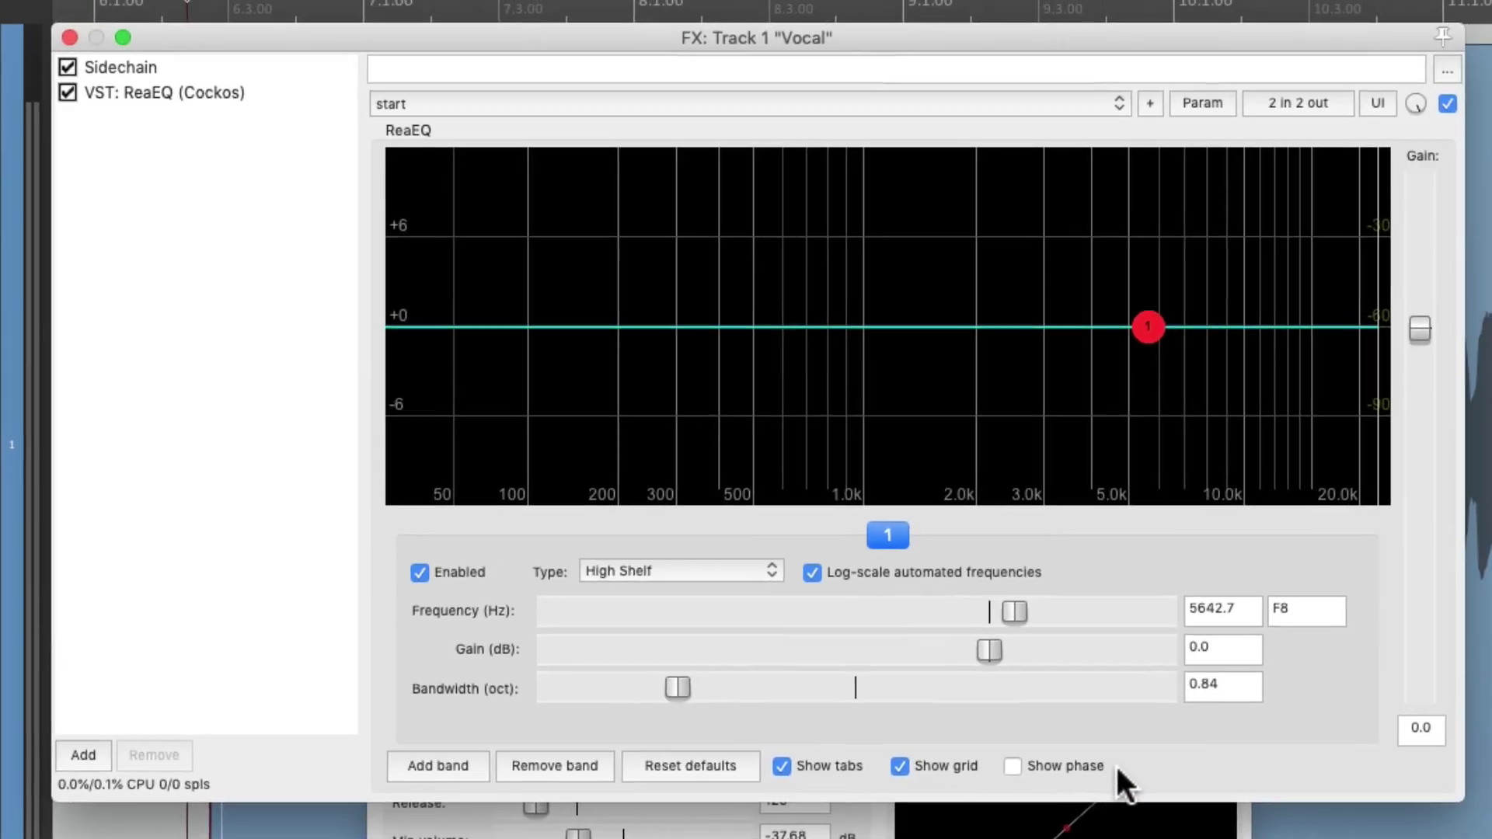
Close the FX chain and modulation windows and remove the Vocal track's effects.
left_click(64, 40)
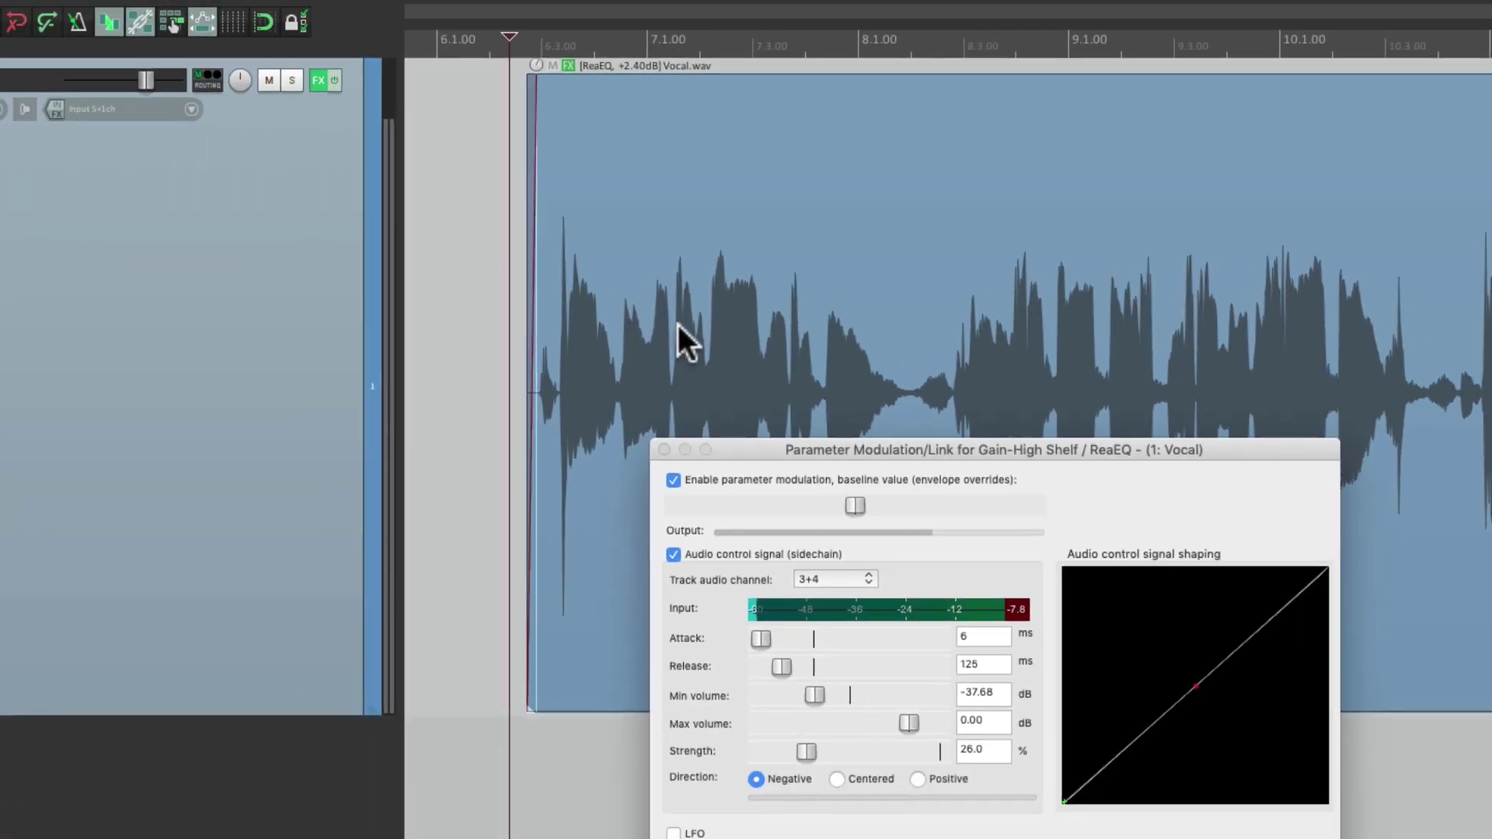
left_click(381, 530)
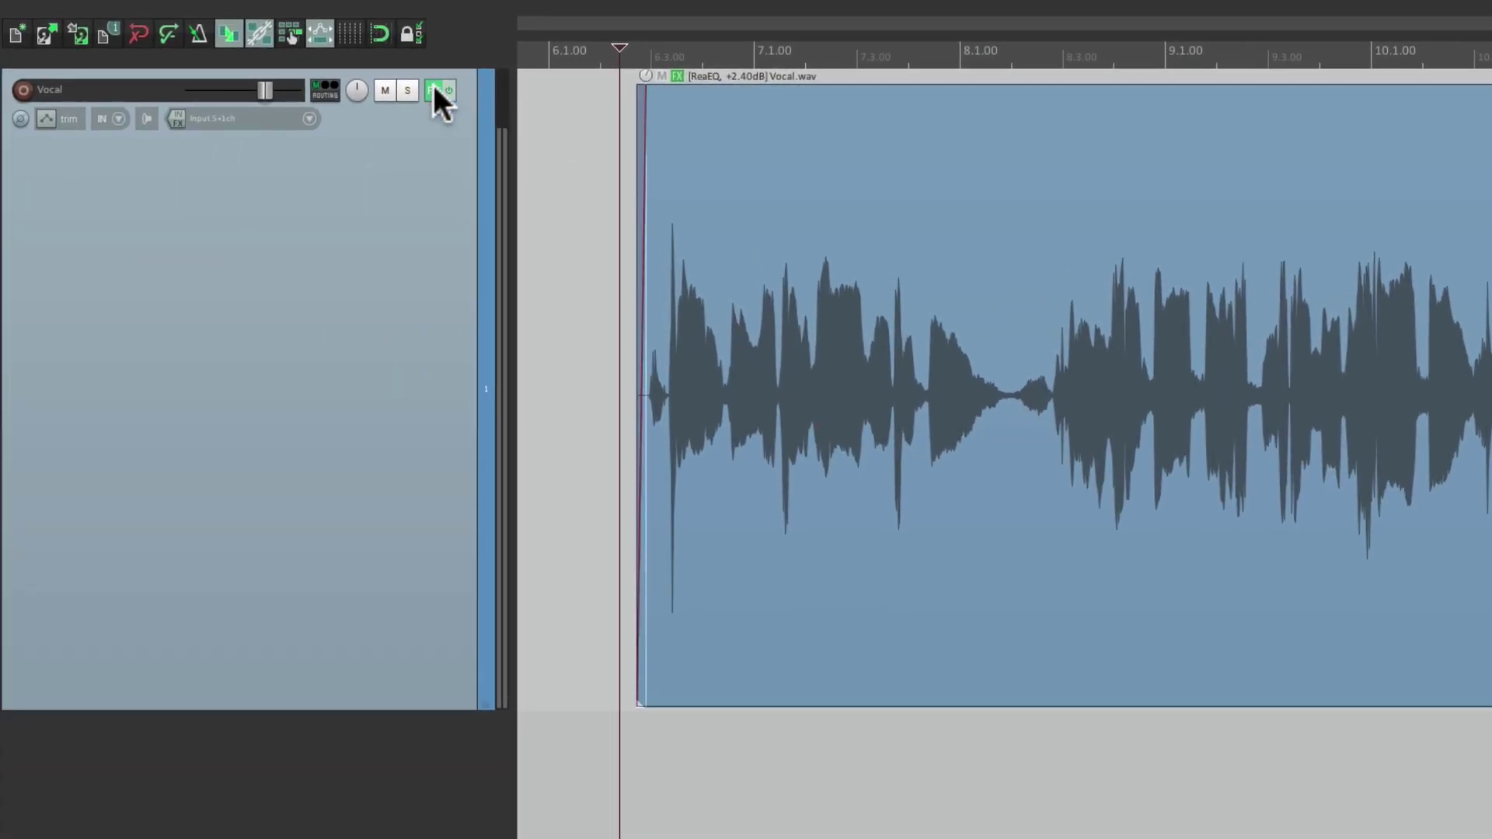
left_click(413, 86)
Set the Vocal track back to 2 channels in its routing settings.
left_click(320, 88)
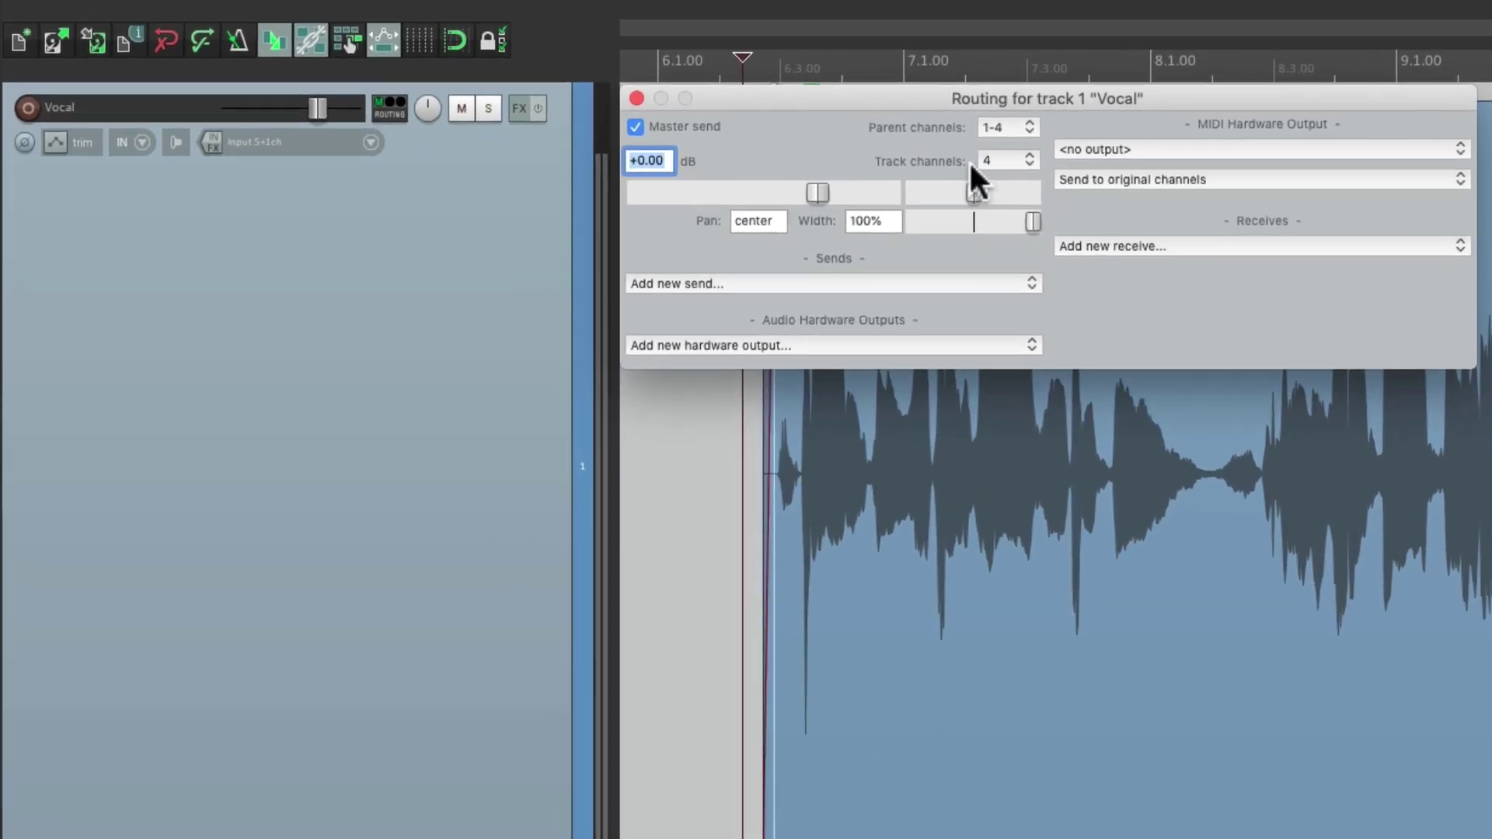
left_click(838, 134)
left_click(997, 141)
left_click(637, 98)
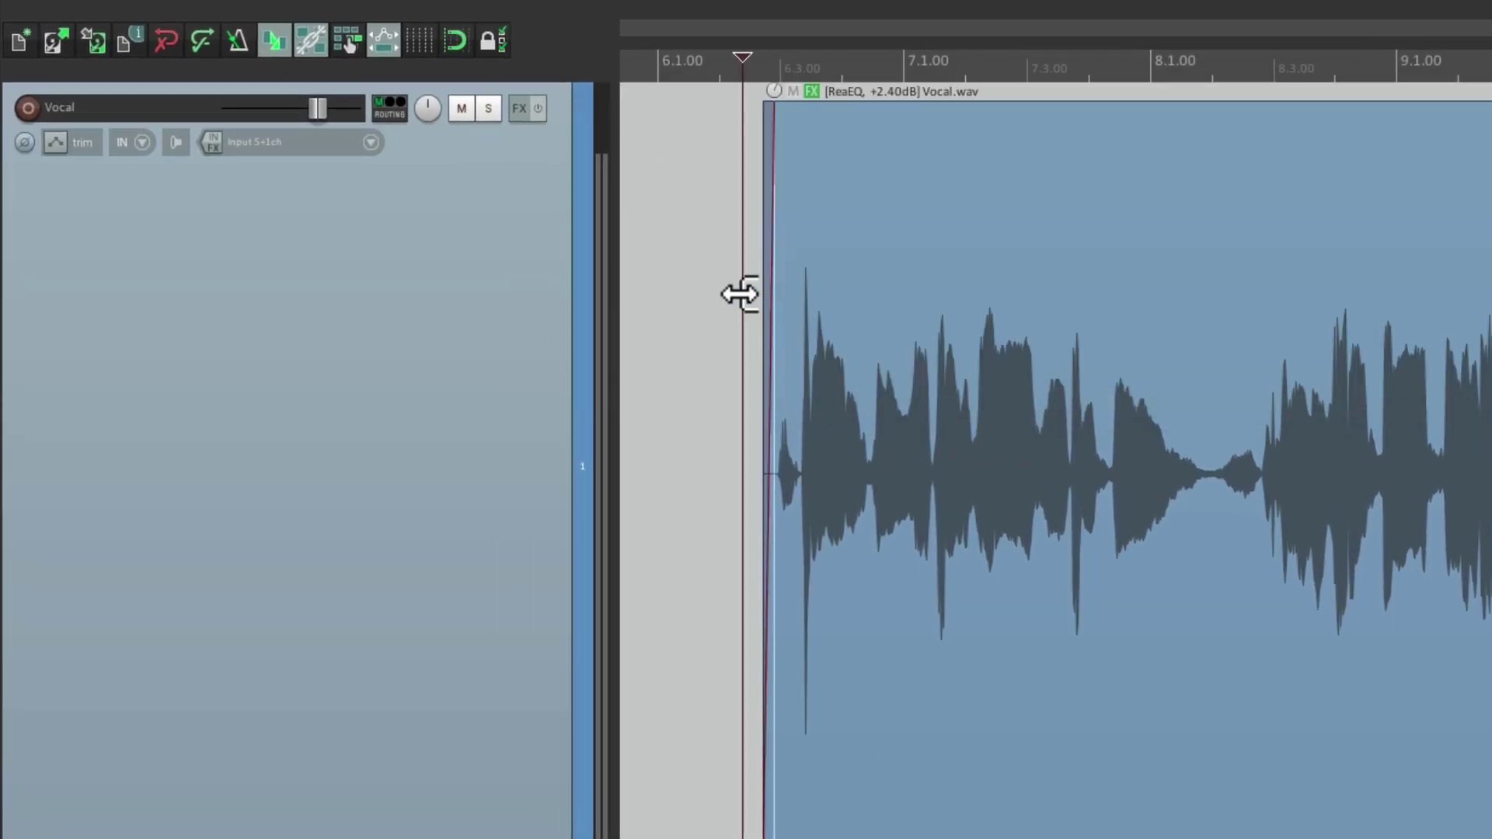
Load the saved 'De-Esser - Dynamic EQ' FX chain onto the Vocal track.
right_click(516, 110)
mouse_move(516, 161)
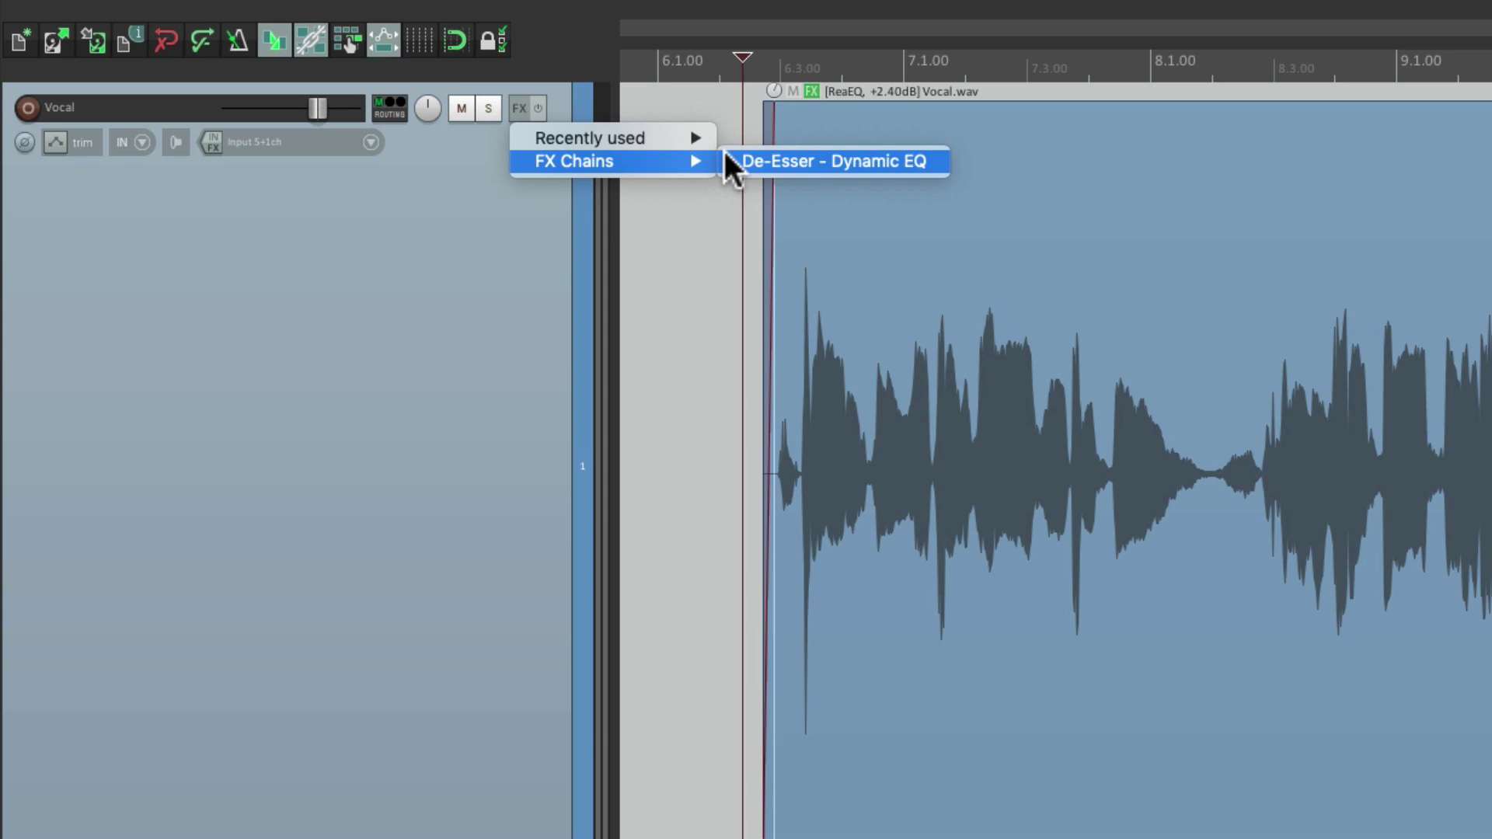
left_click(832, 161)
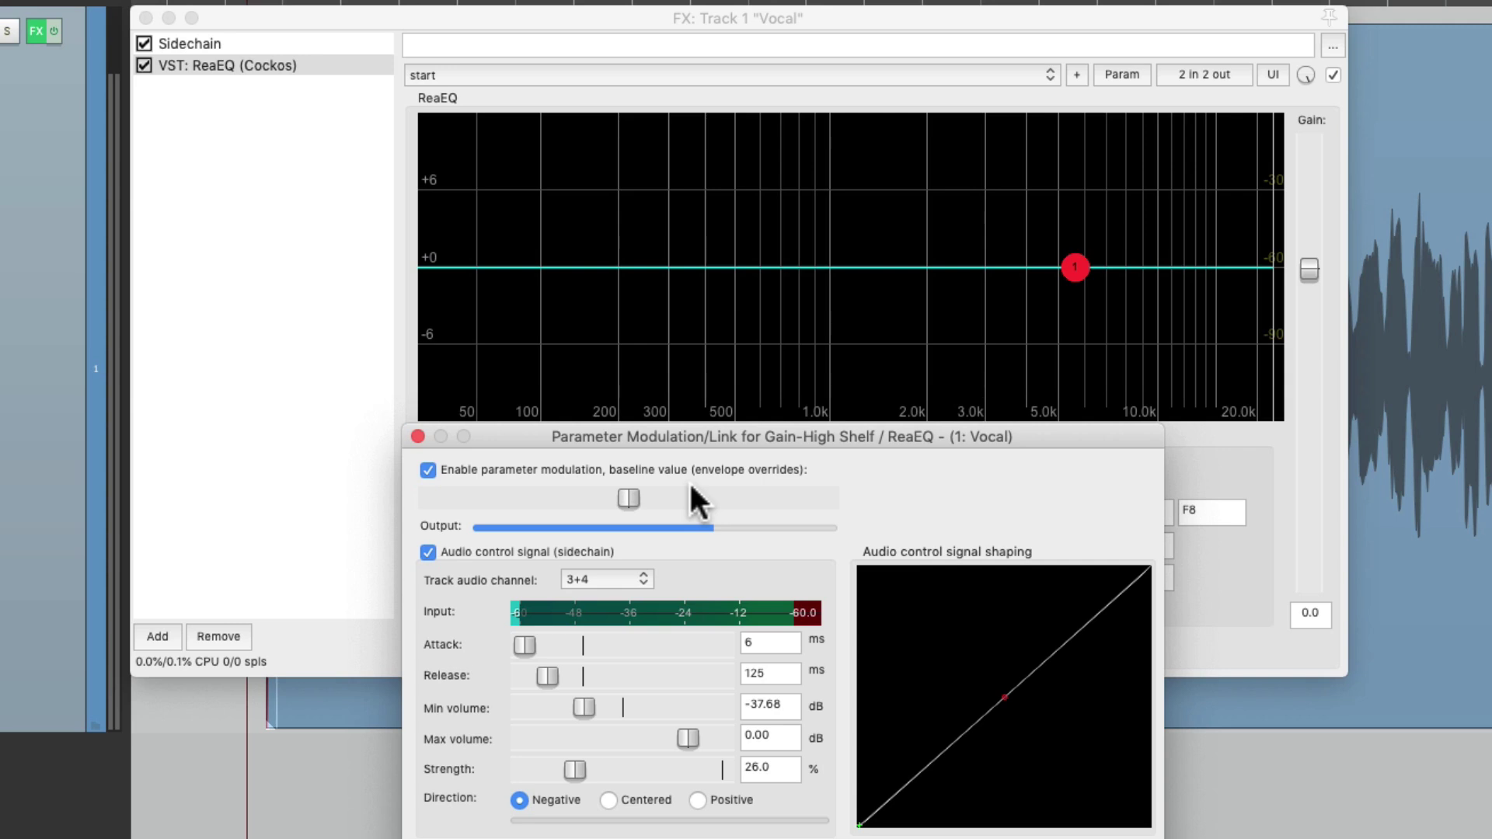
During playback, raise the shelf frequency to 5698.3 Hz and lower modulation strength to 17.9%.
key("space")
left_click(1209, 466)
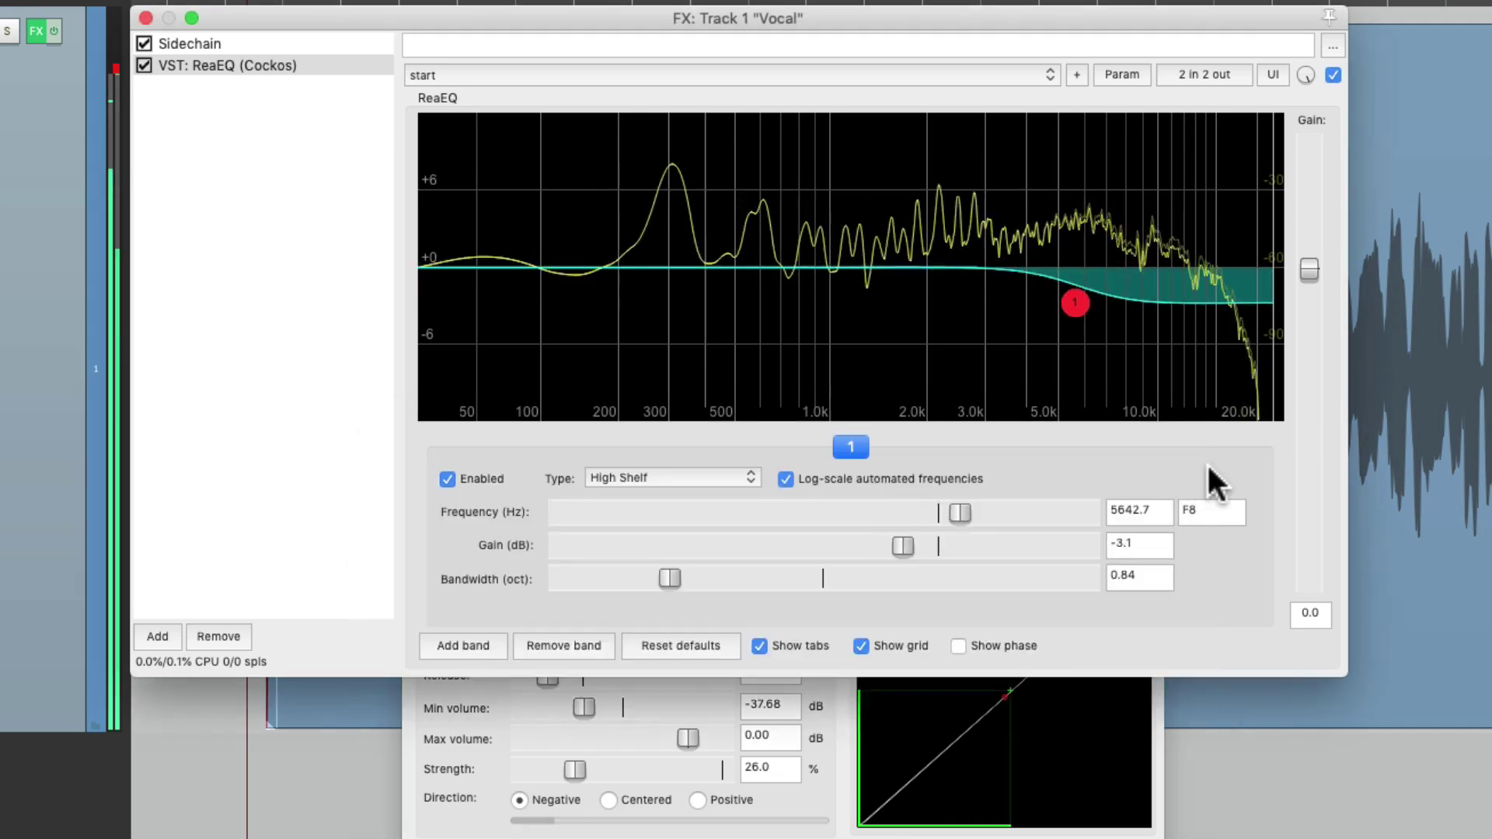
left_click_drag(953, 513, 958, 512)
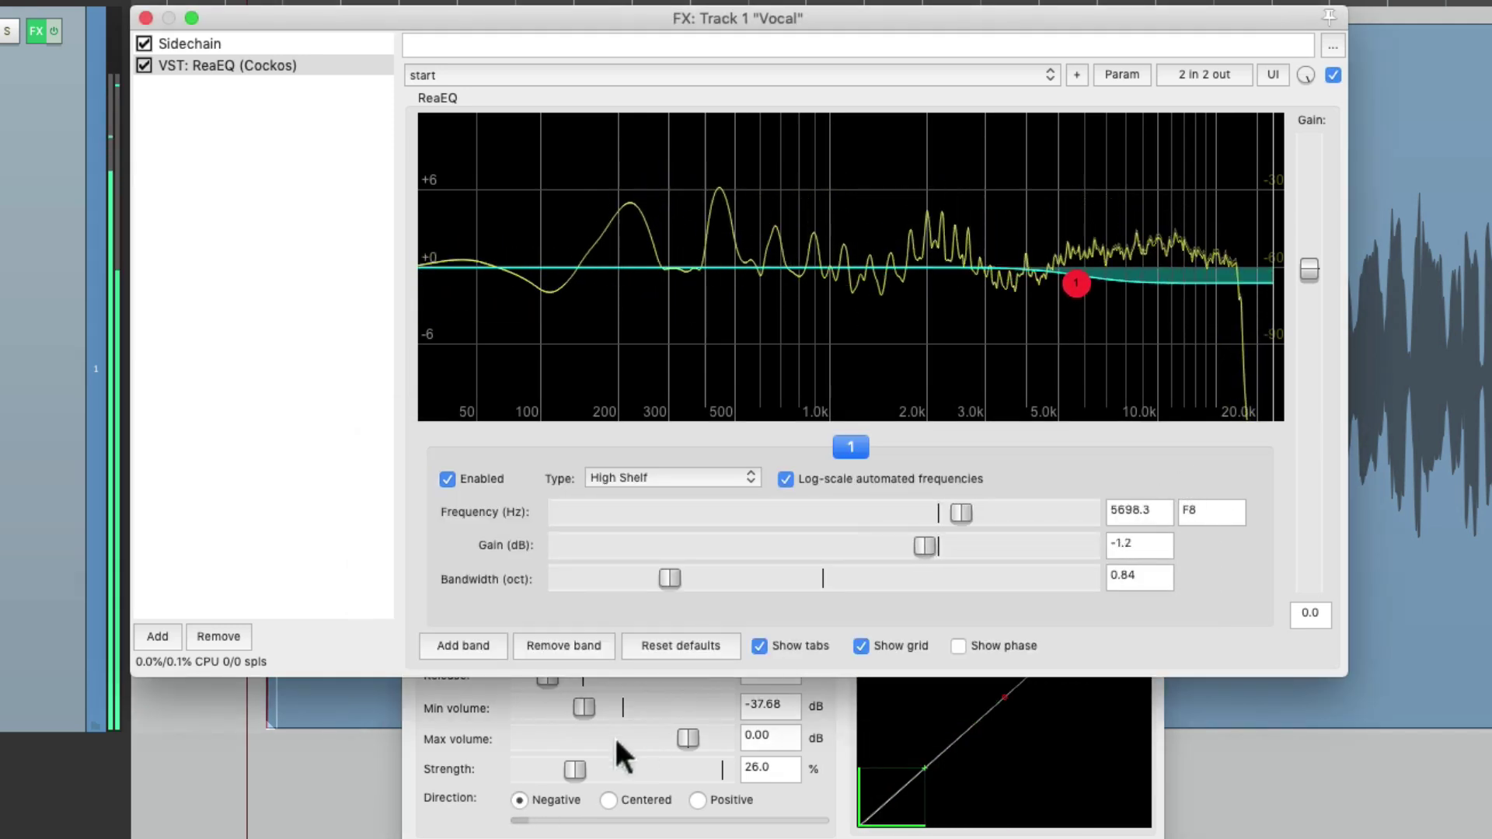
left_click(574, 761)
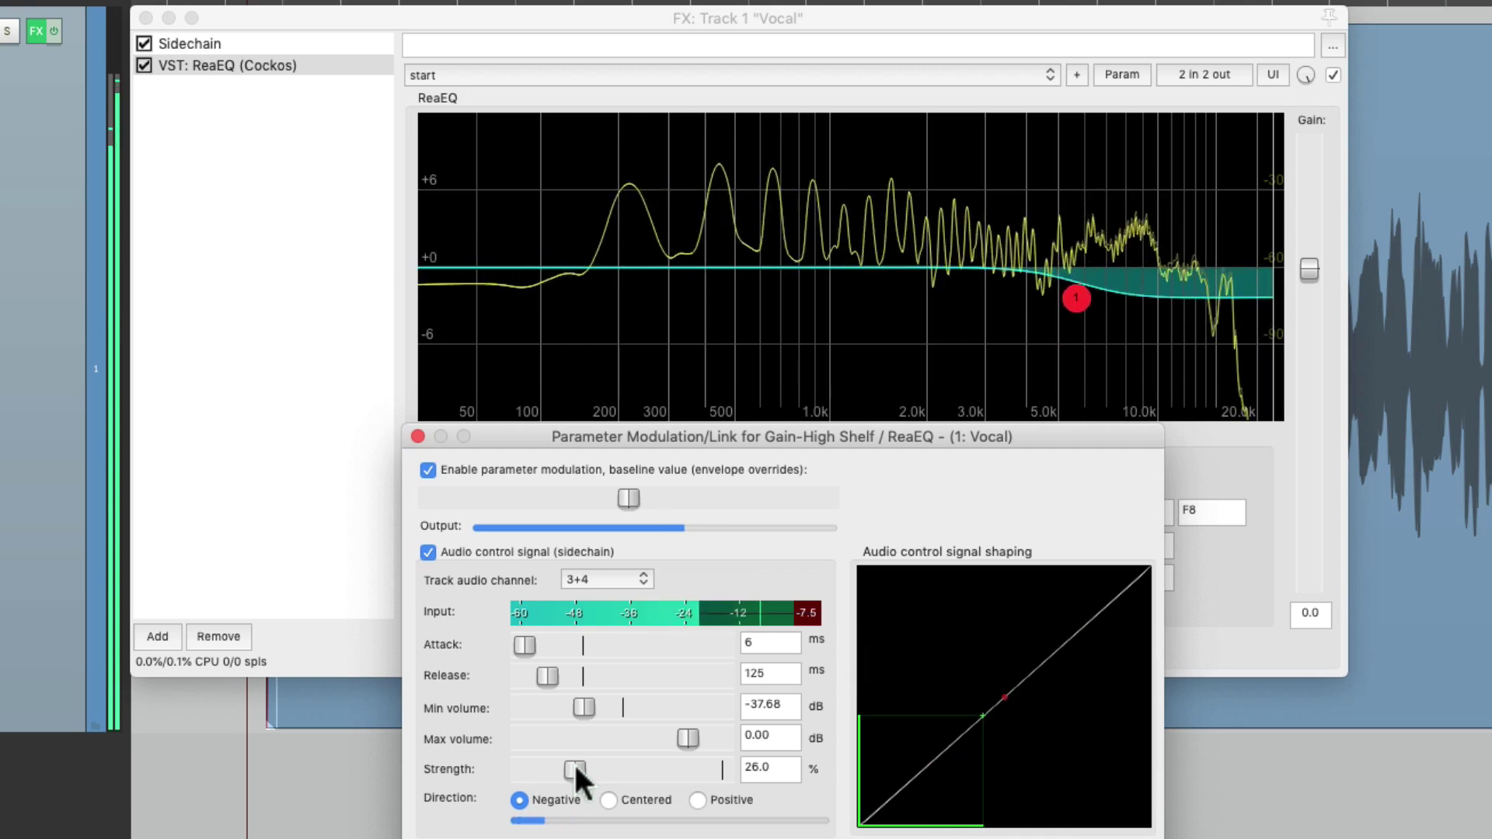
left_click_drag(573, 762, 558, 766)
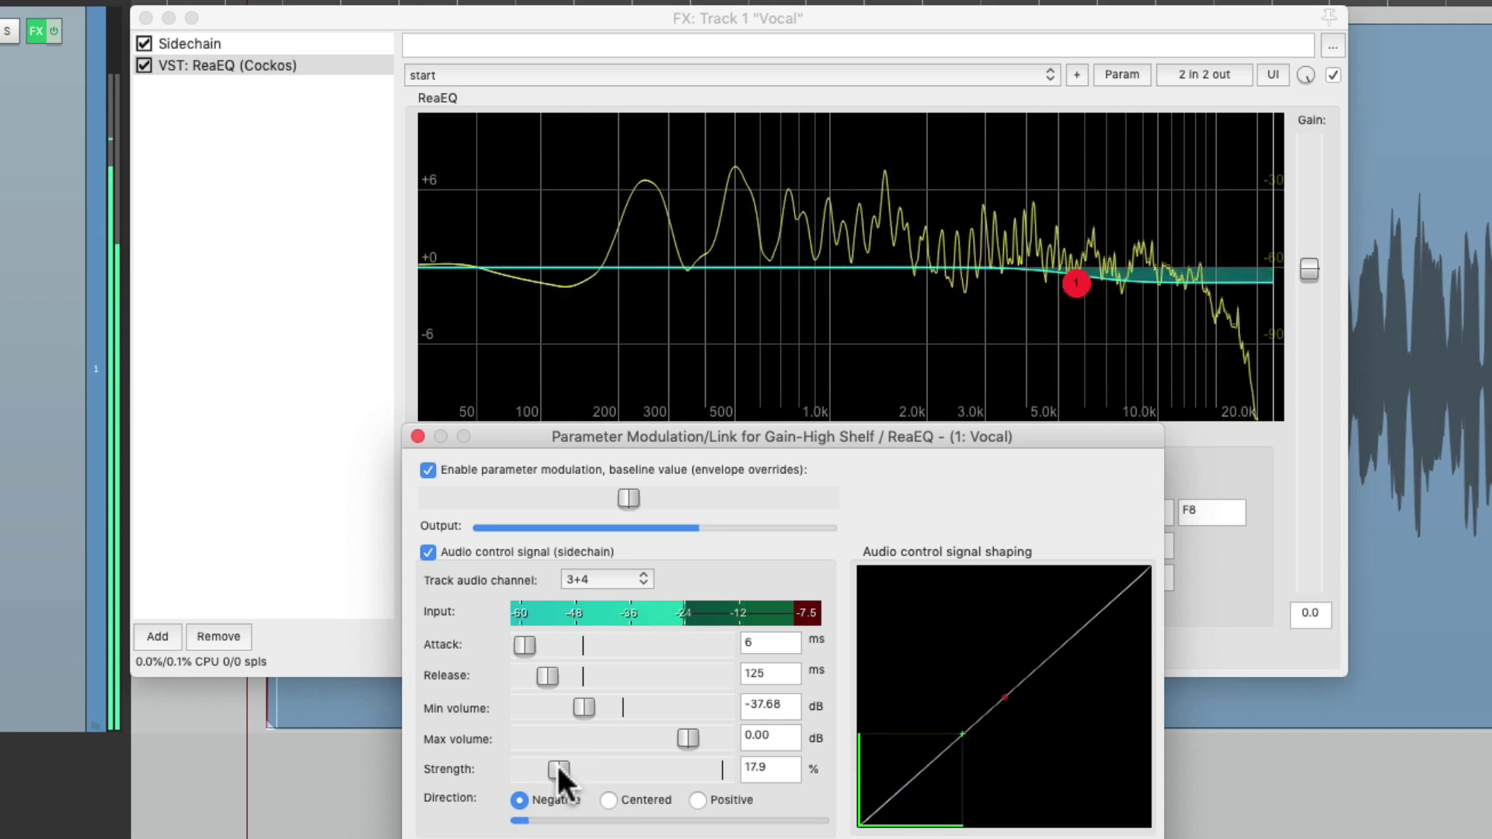
key("space")
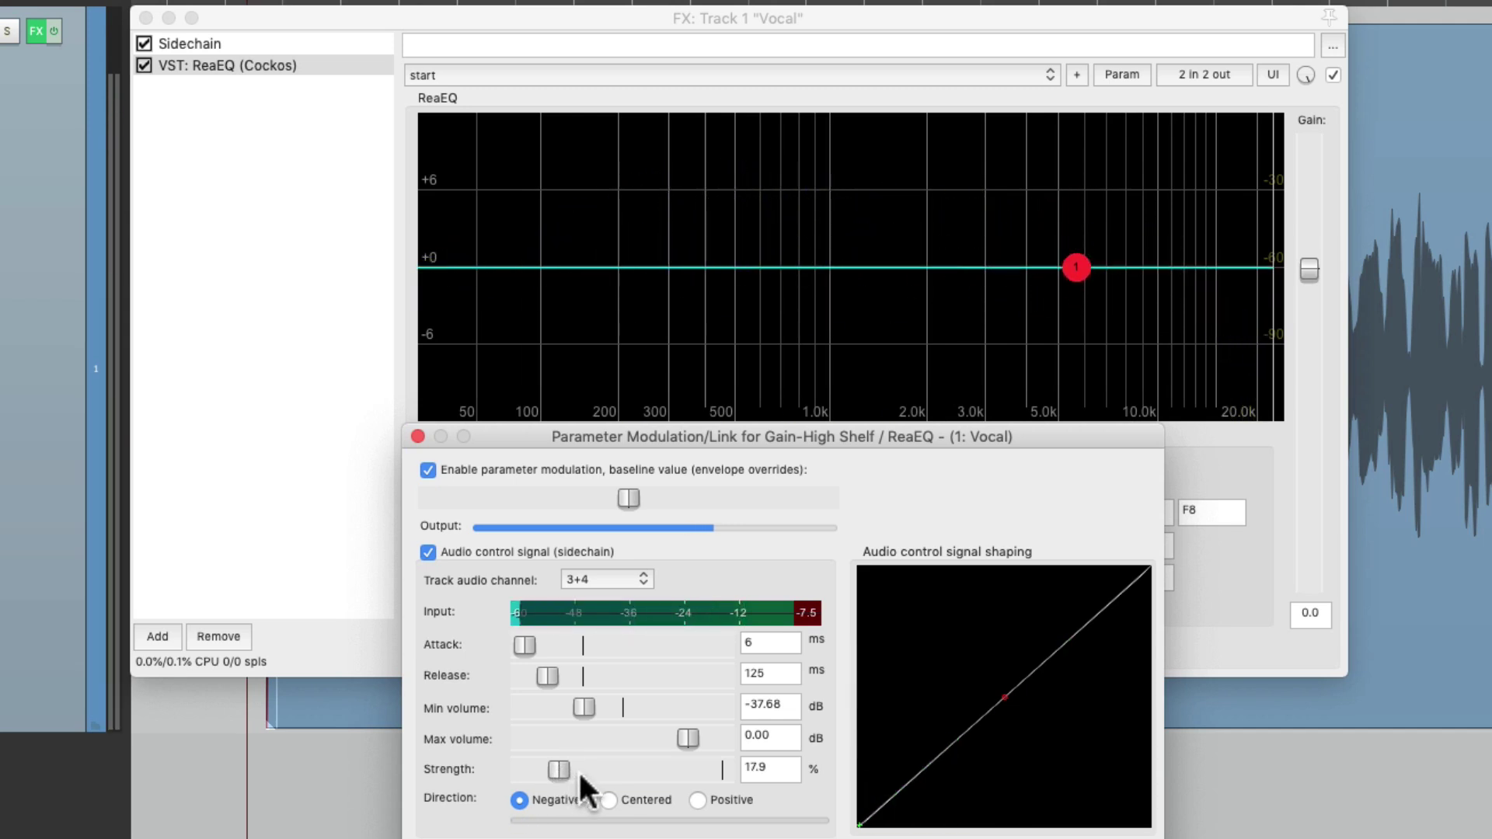